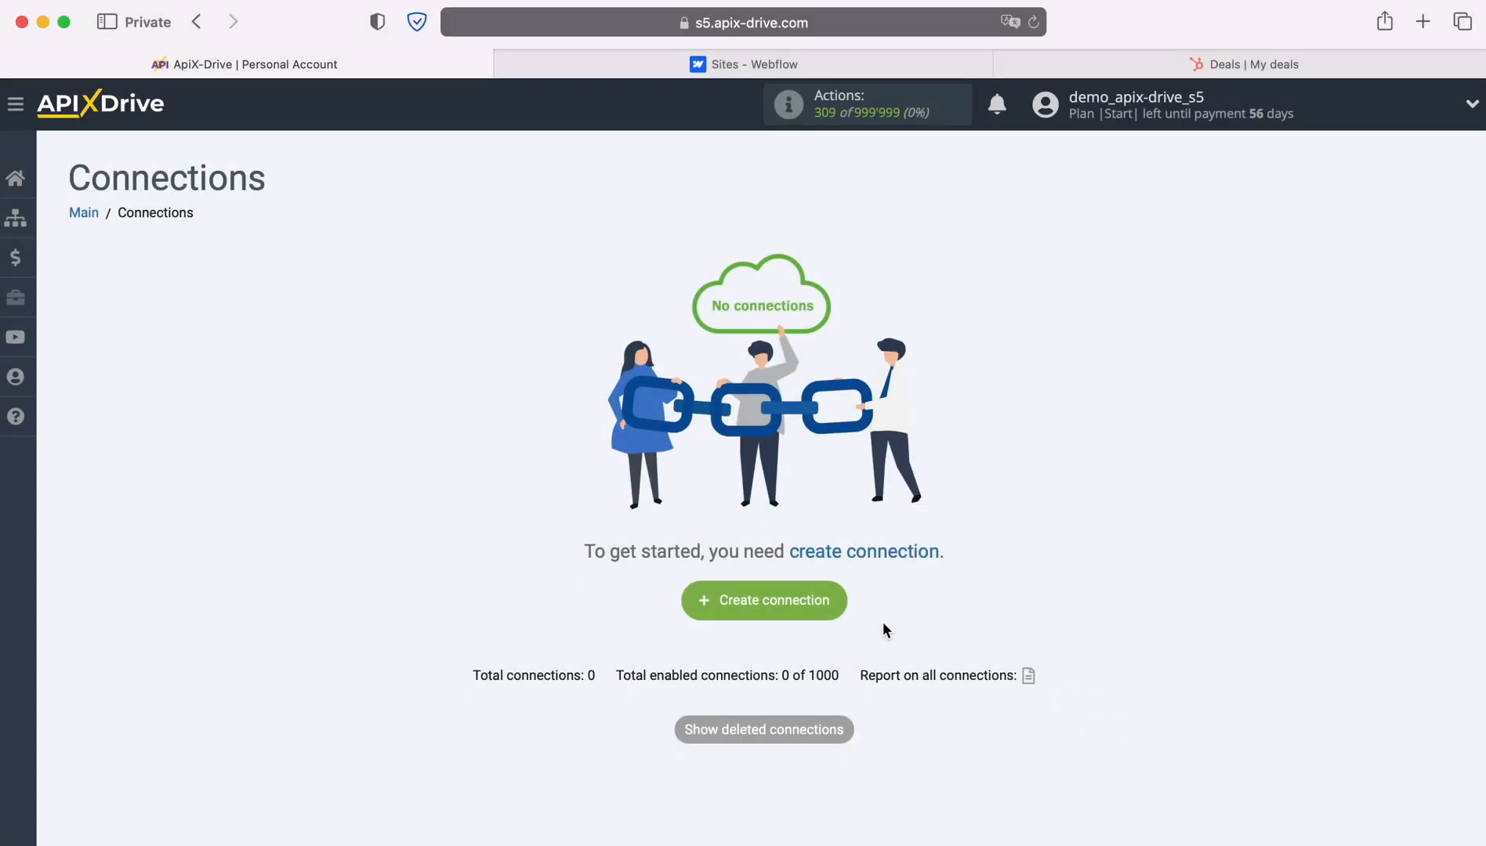
# Start a new connection with Webflow as its data source system.
pyautogui.click(837, 605)
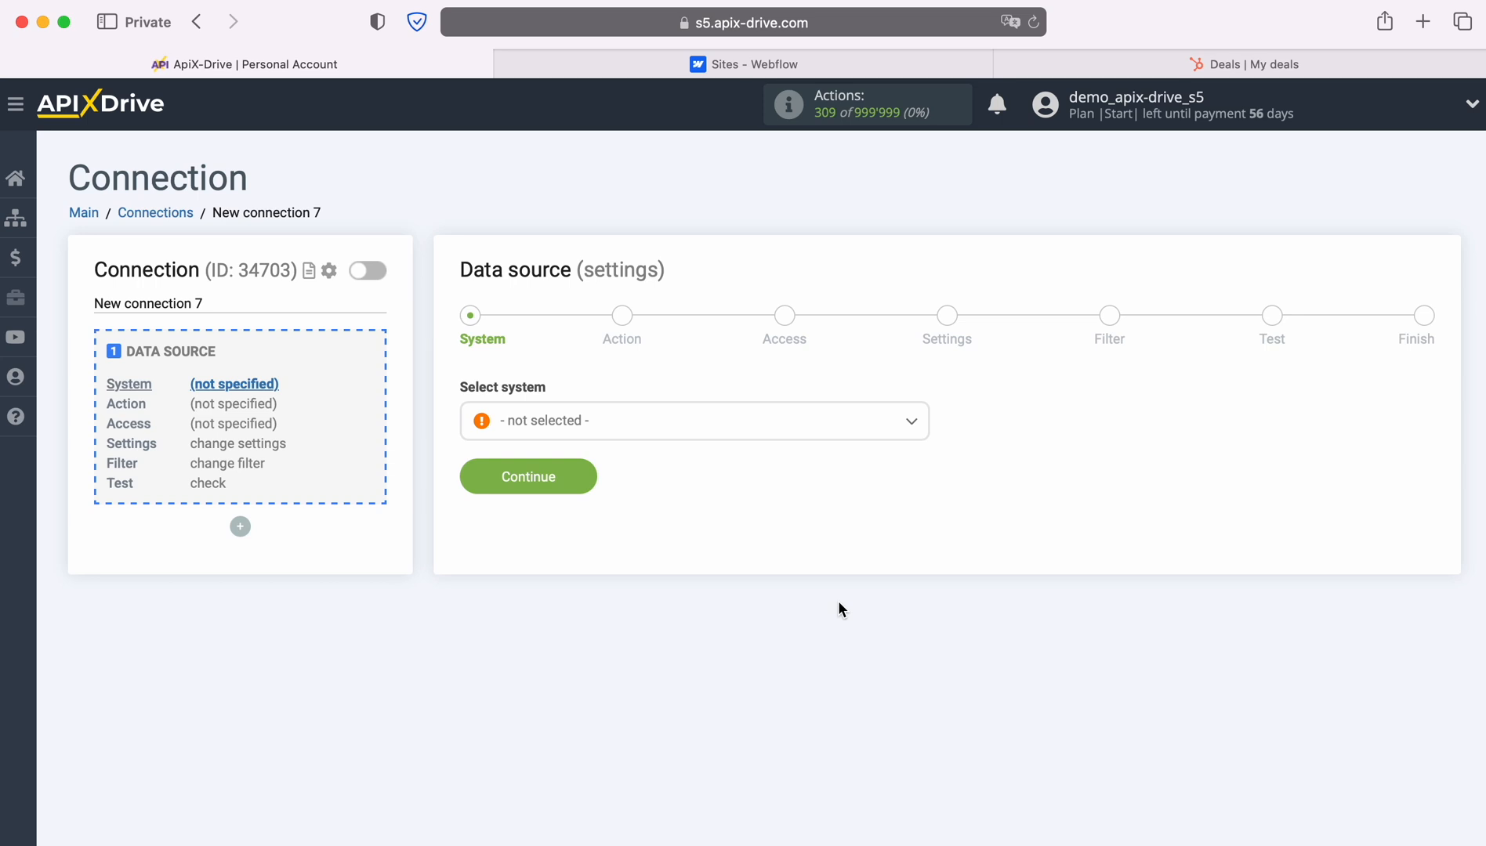
pyautogui.click(899, 433)
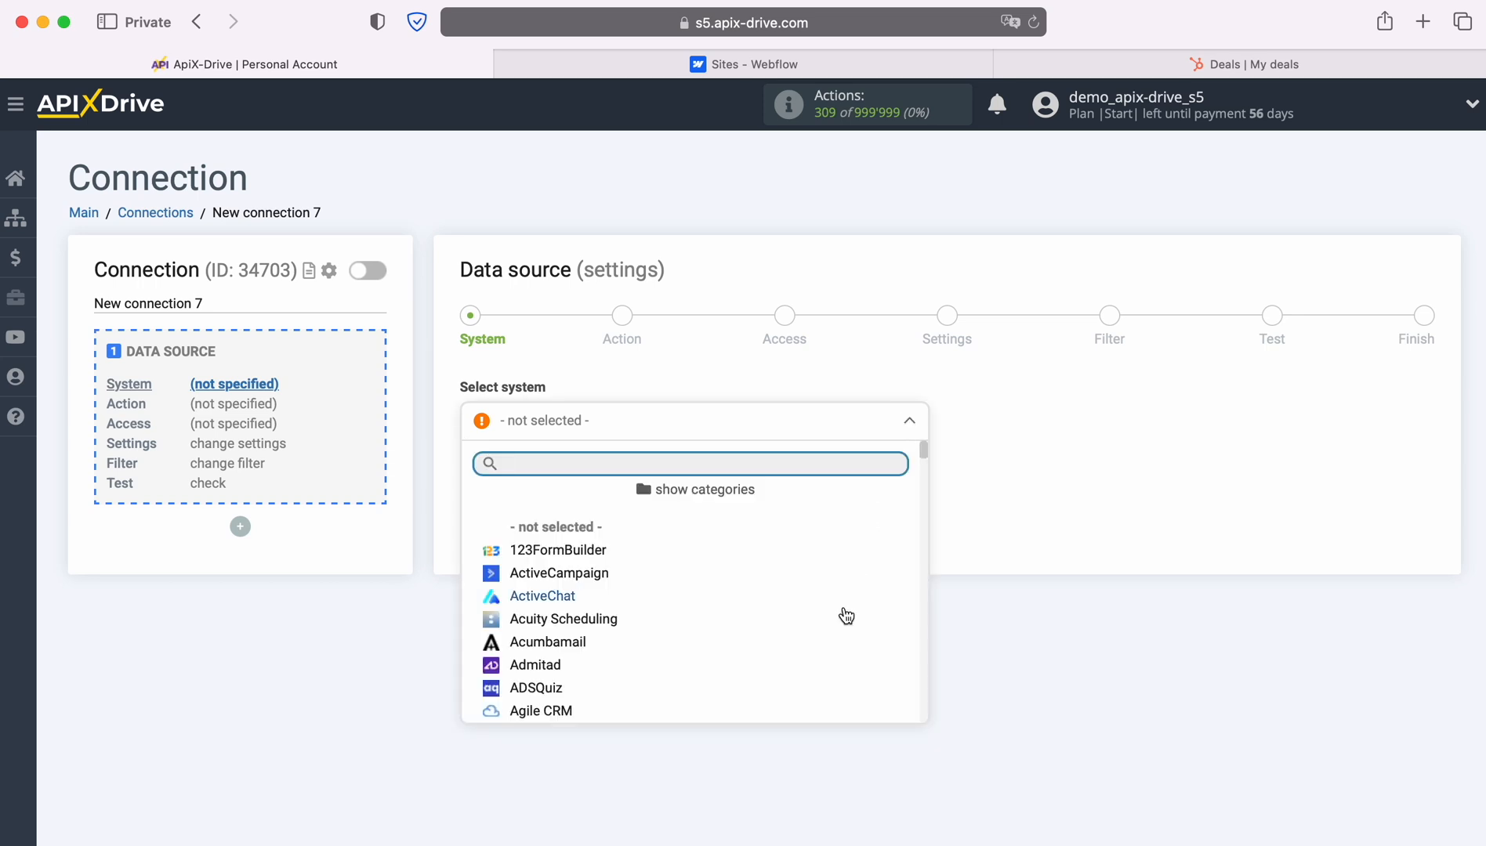
pyautogui.scroll(-3, 844, 614)
pyautogui.scroll(-12, 845, 614)
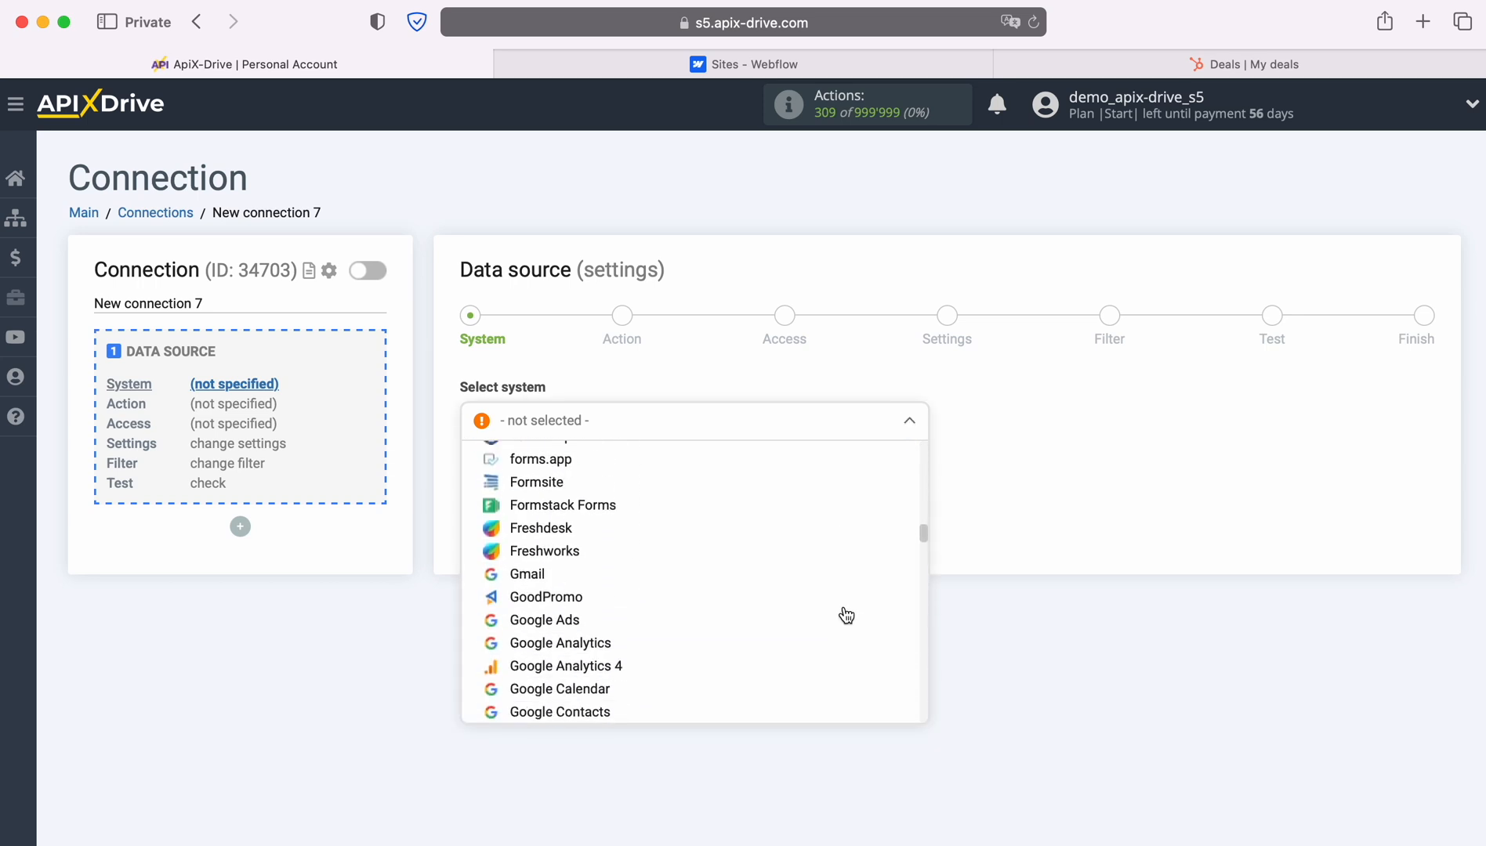
pyautogui.scroll(-14, 846, 614)
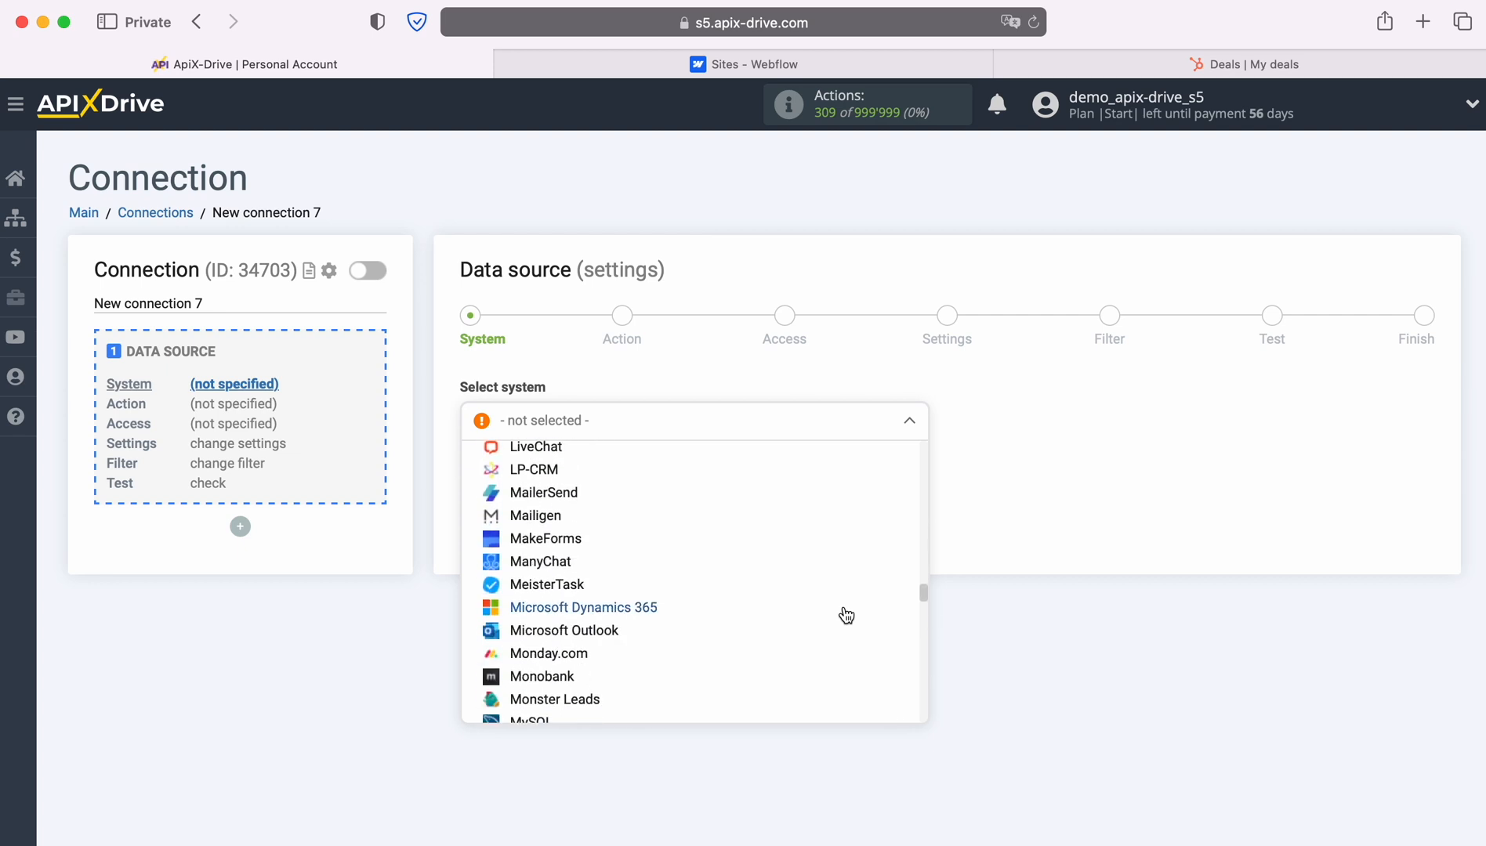
pyautogui.scroll(-15, 845, 614)
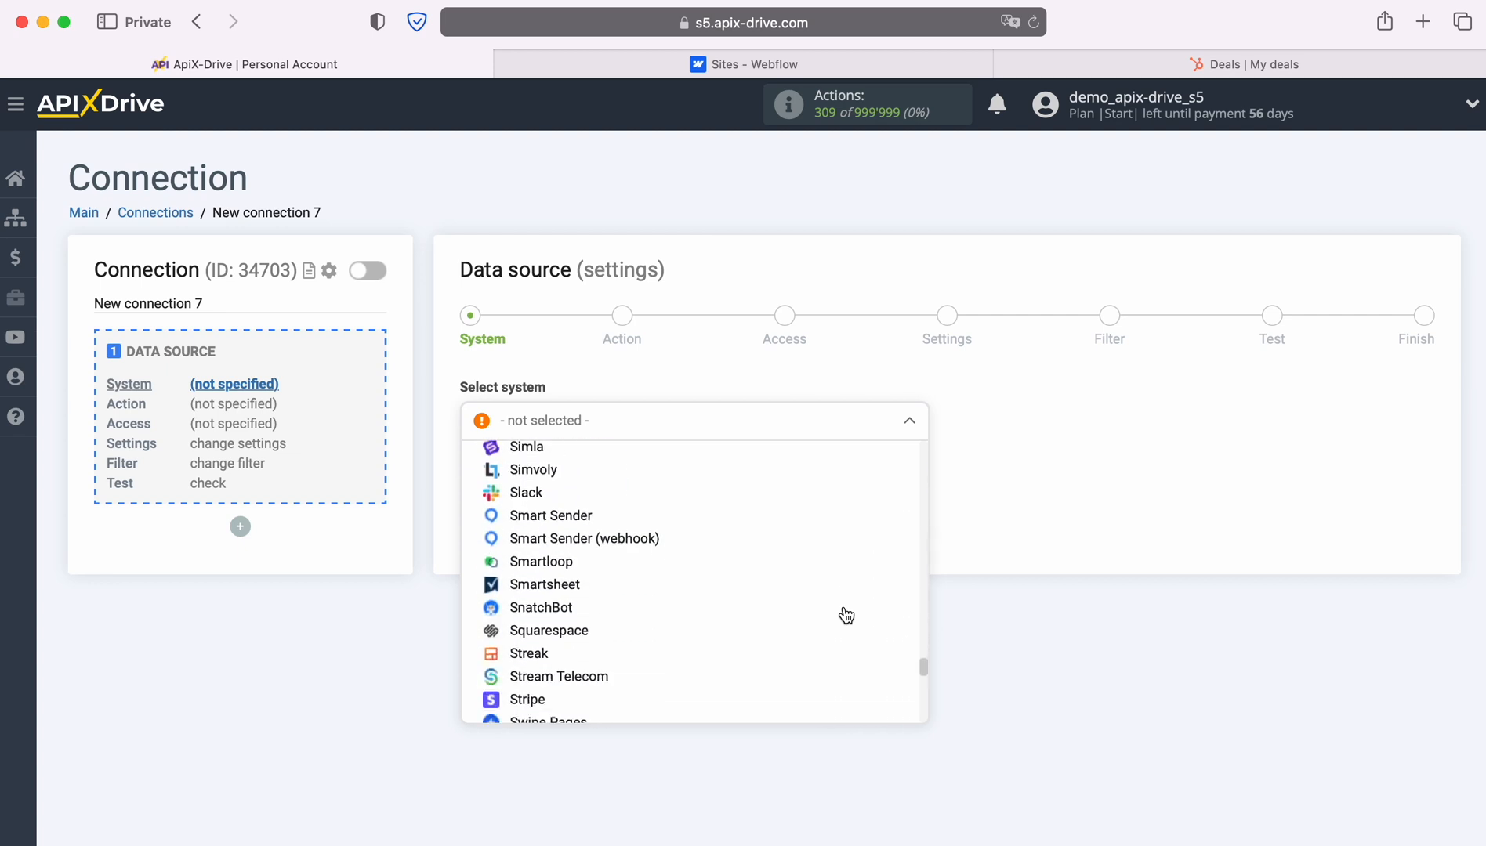
pyautogui.scroll(-8, 845, 614)
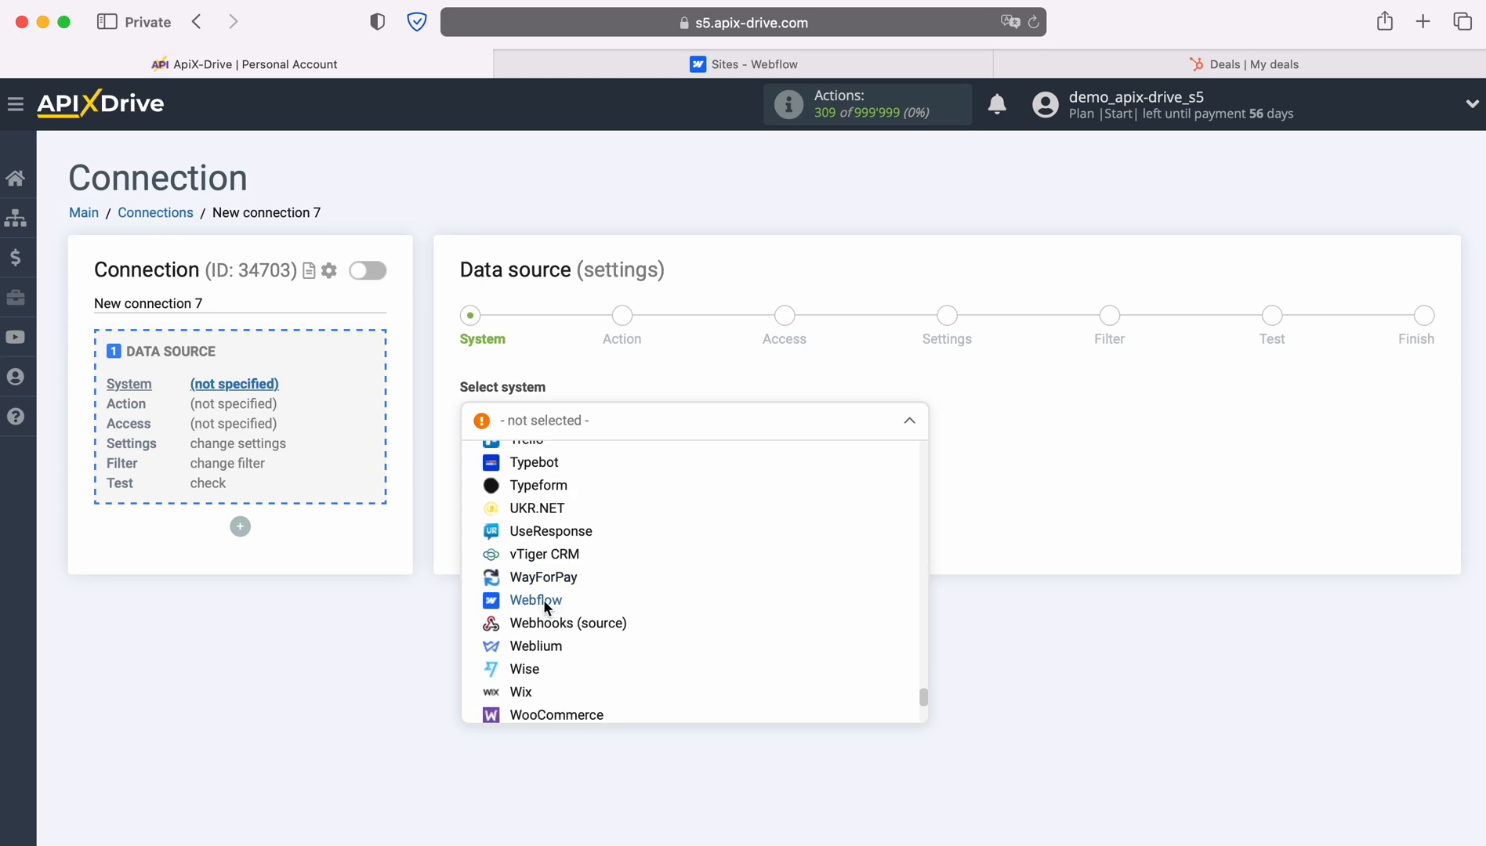
pyautogui.click(543, 599)
pyautogui.click(581, 475)
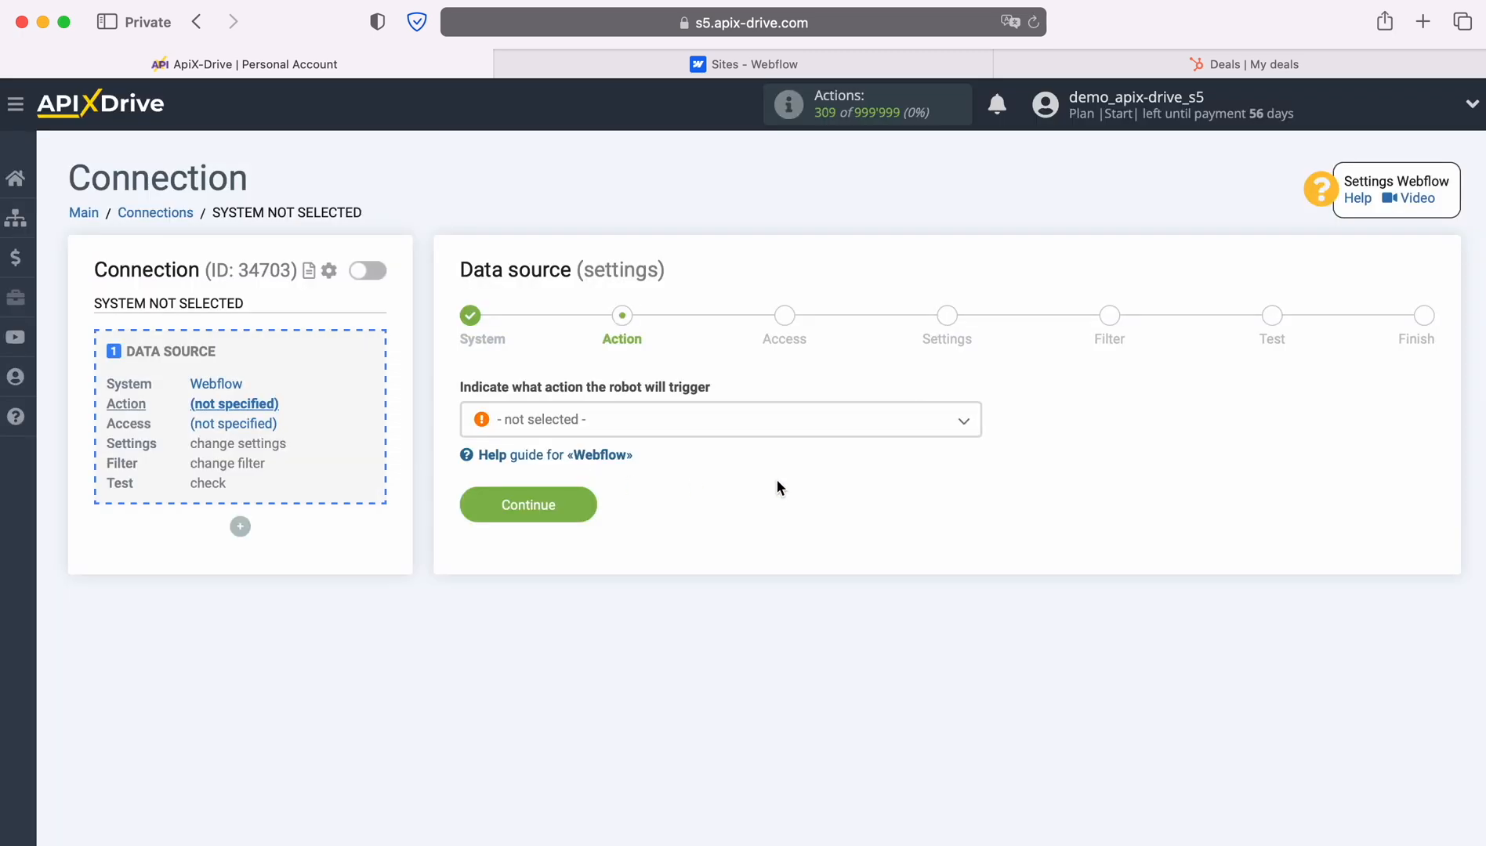
# Set the Webflow action to 'Get form DATA (new)' and continue to account access.
pyautogui.click(964, 425)
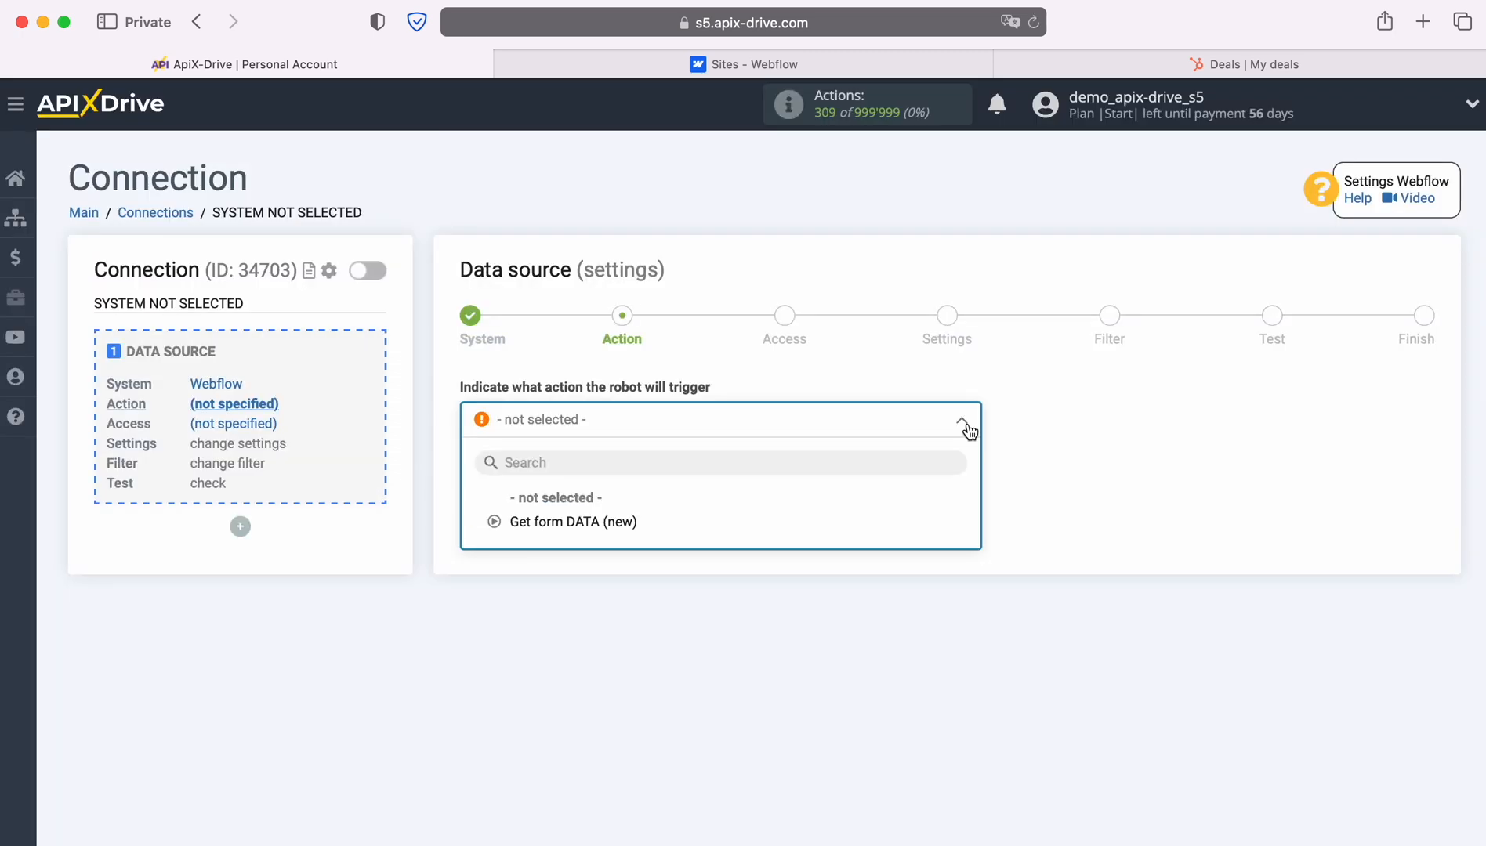
pyautogui.click(597, 521)
pyautogui.click(584, 503)
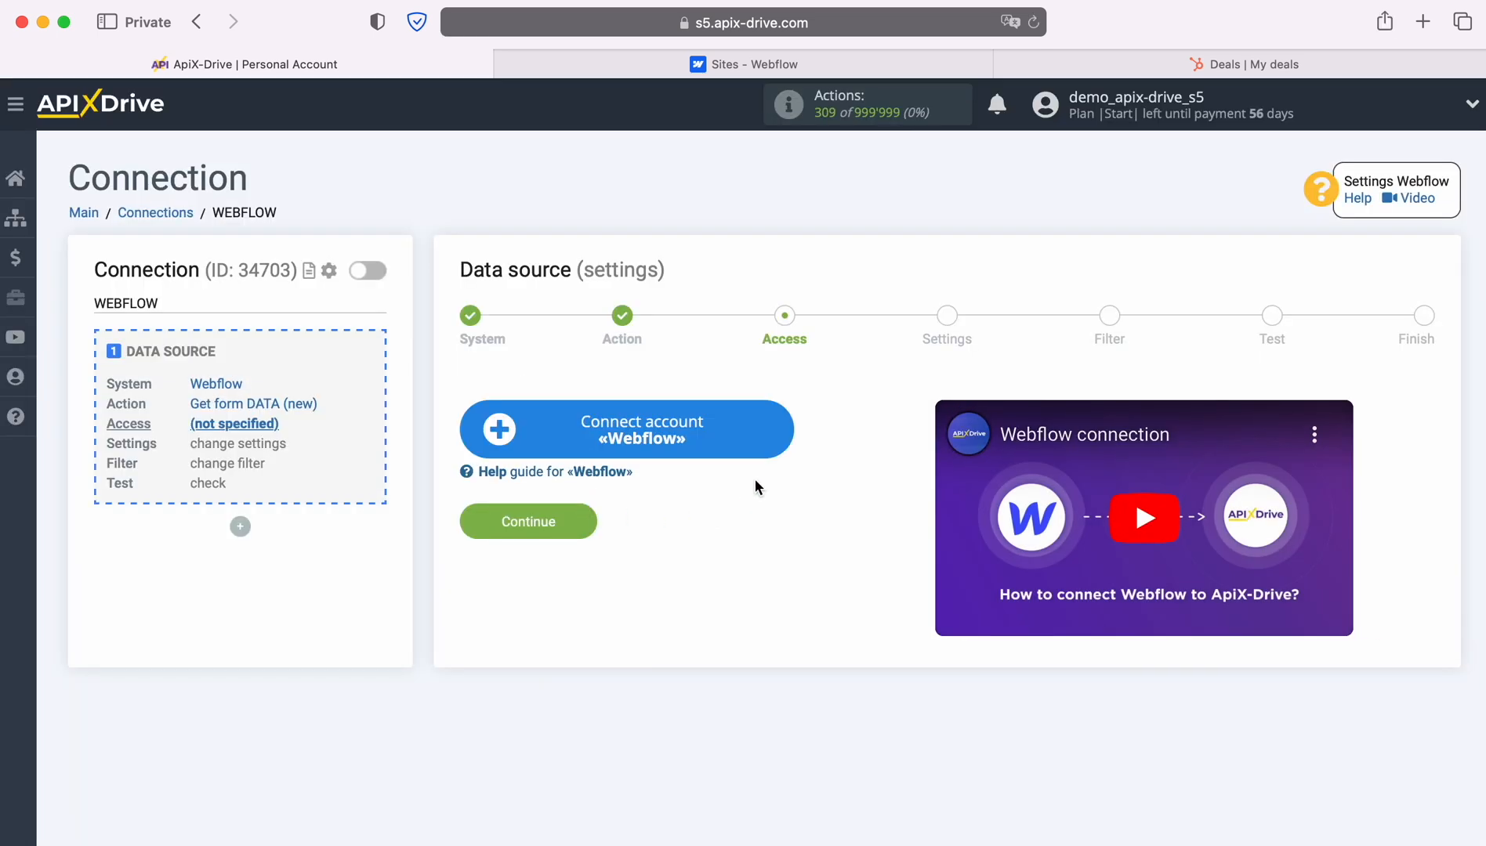
# Log in to Webflow with the account e-mail and password.
pyautogui.click(779, 429)
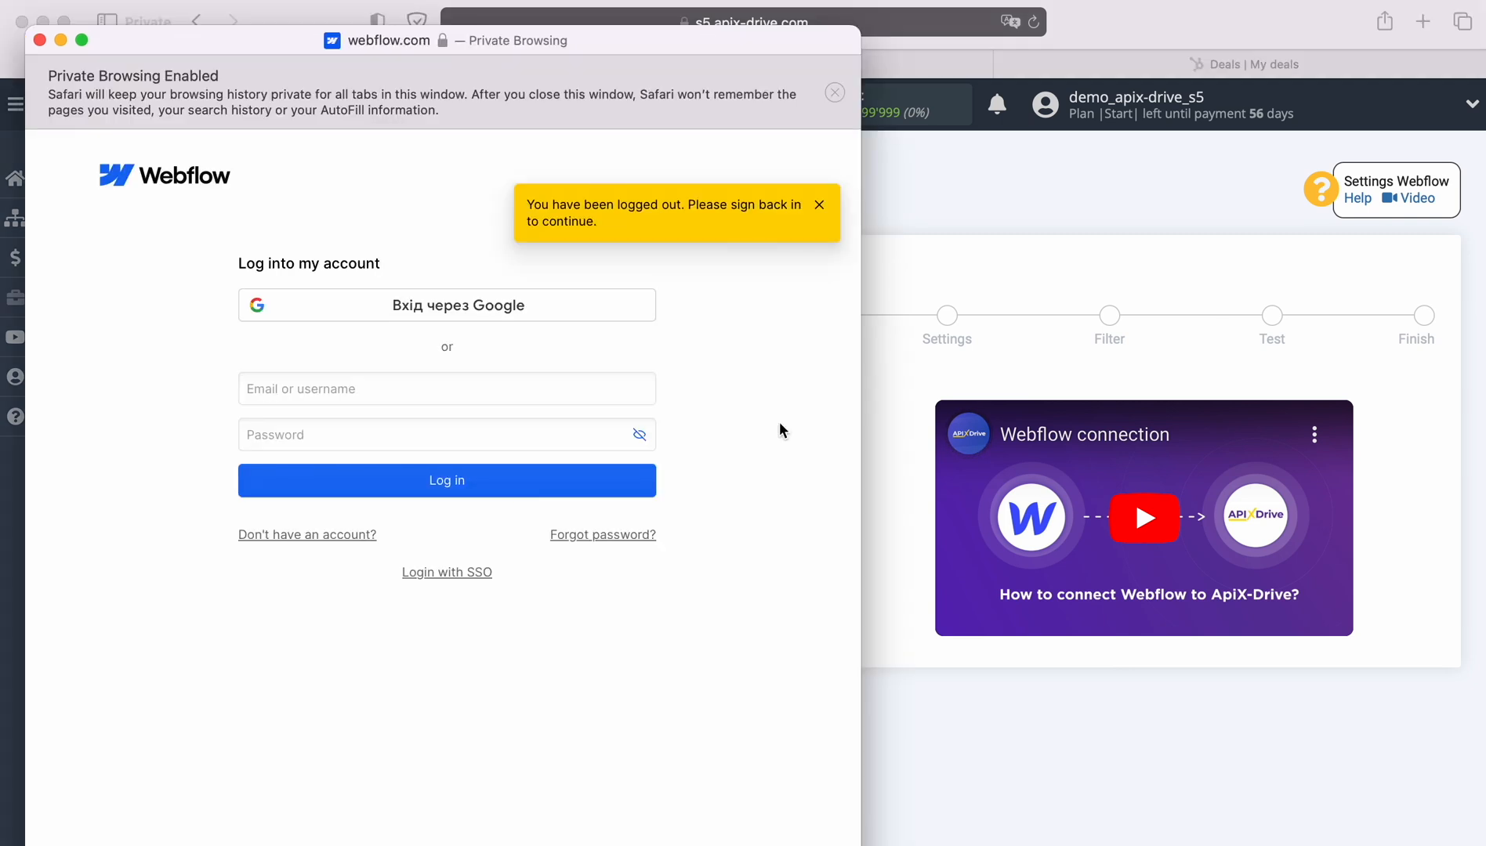
pyautogui.rightClick(415, 386)
pyautogui.click(460, 437)
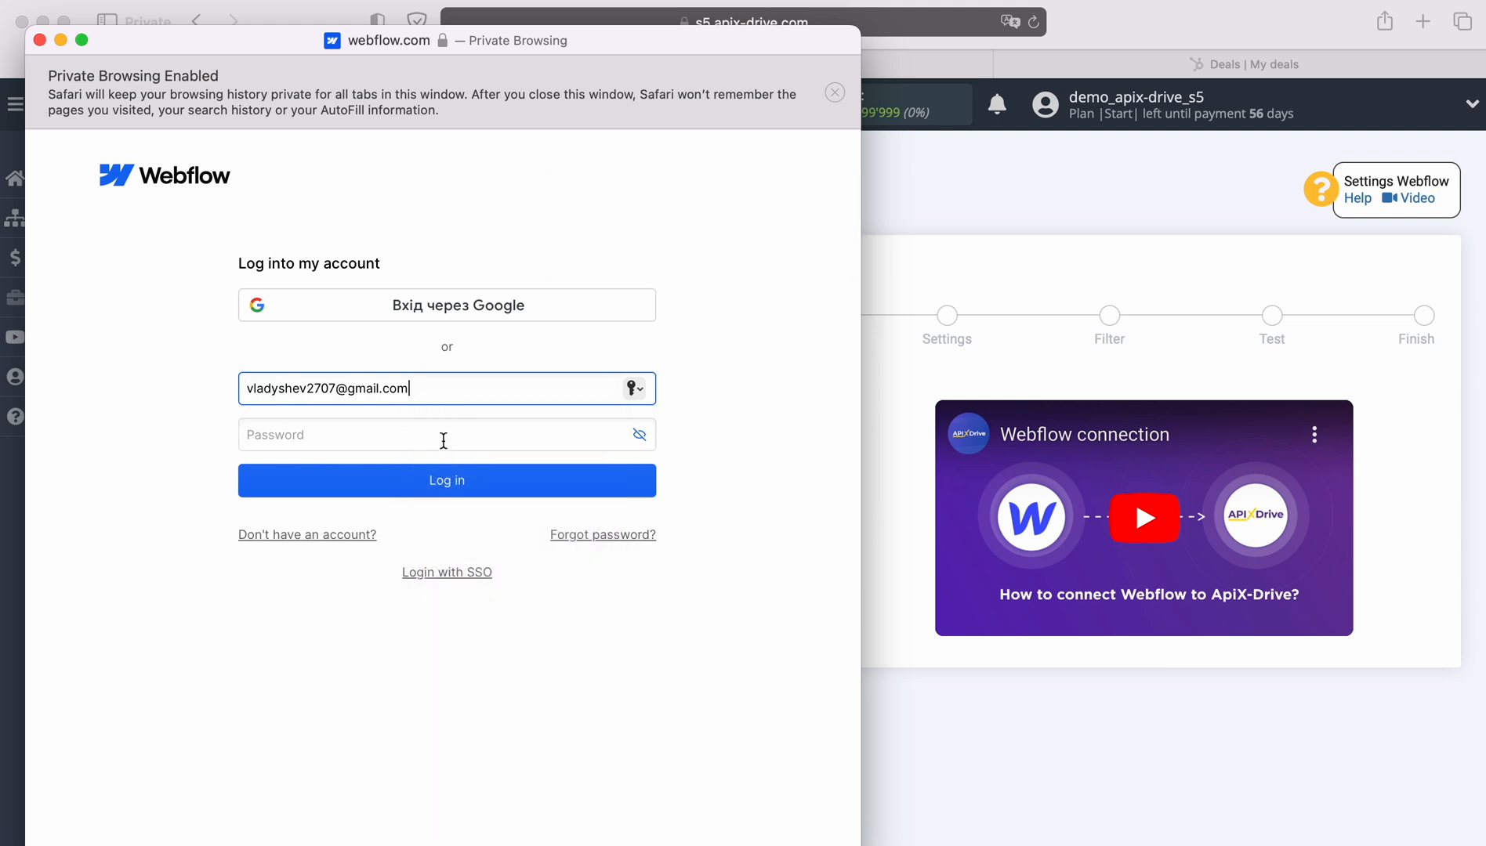
pyautogui.click(439, 437)
pyautogui.write('••••••••••')
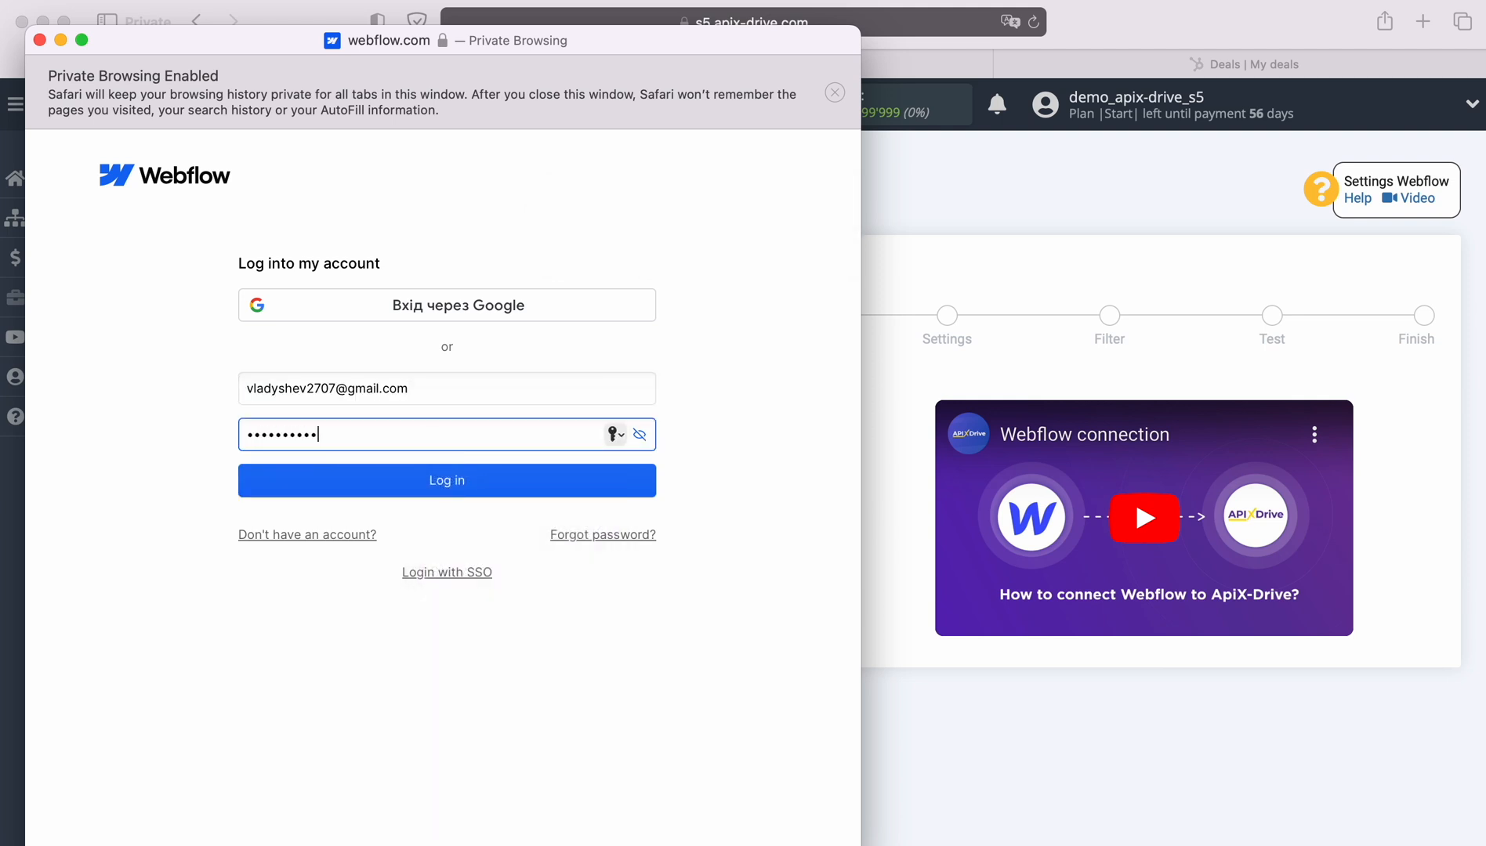
pyautogui.click(443, 487)
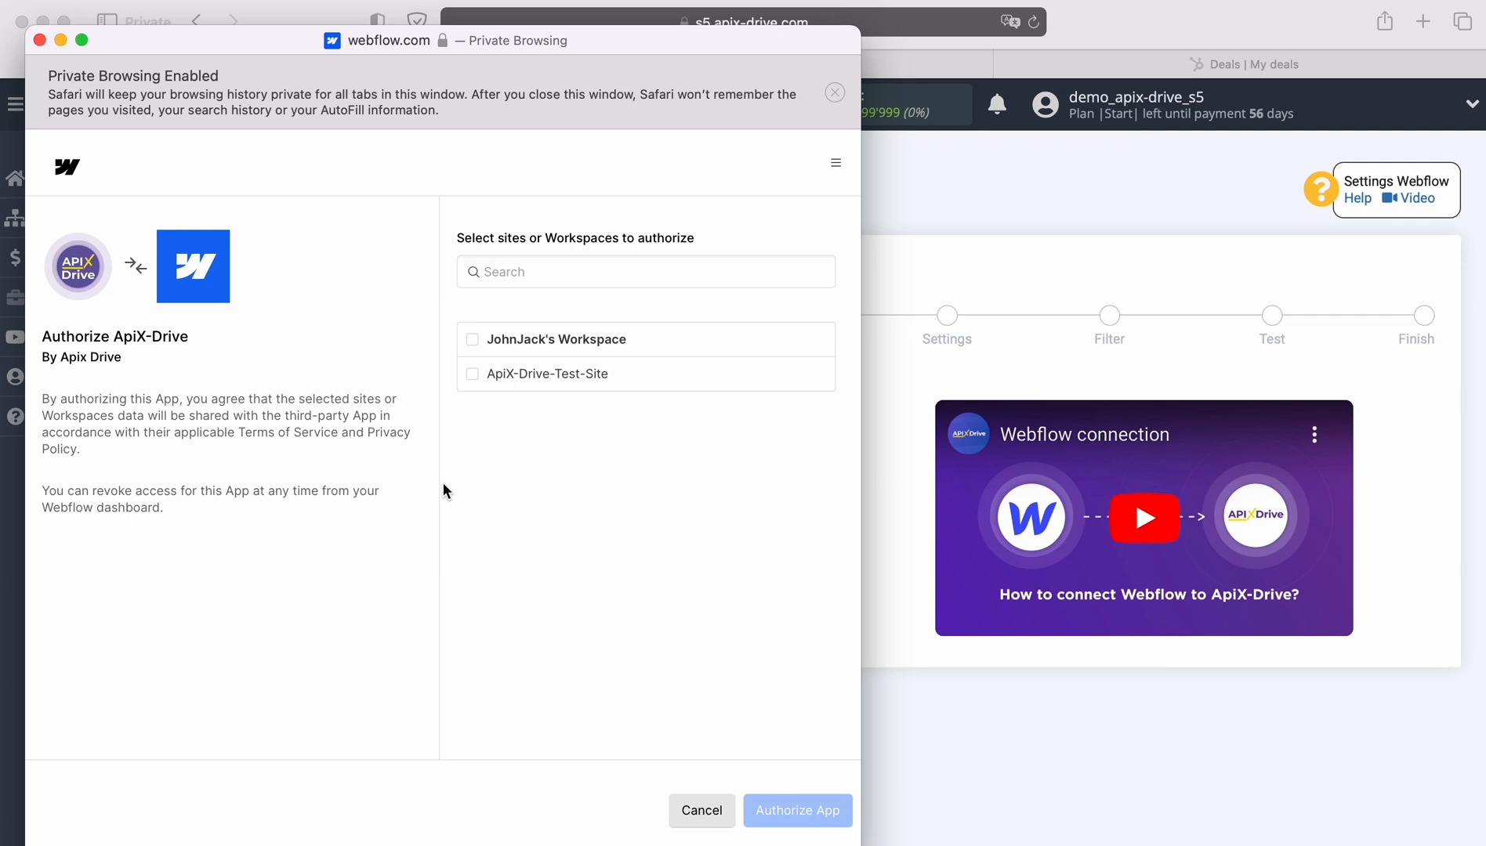
# Authorize ApiX-Drive for the workspace and its ApiX-Drive-Test-Site.
pyautogui.click(471, 339)
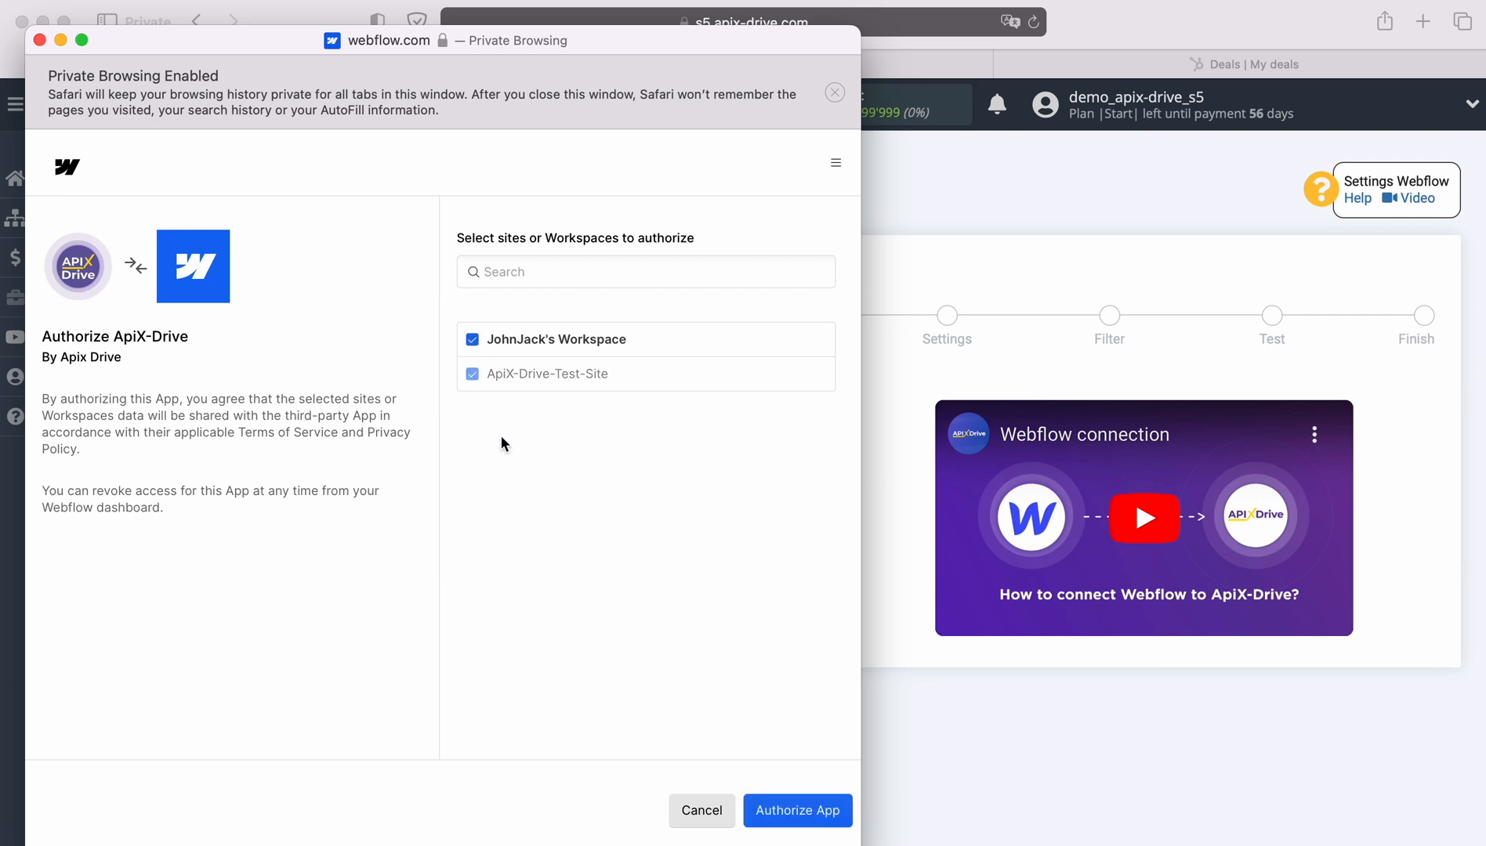
pyautogui.click(769, 810)
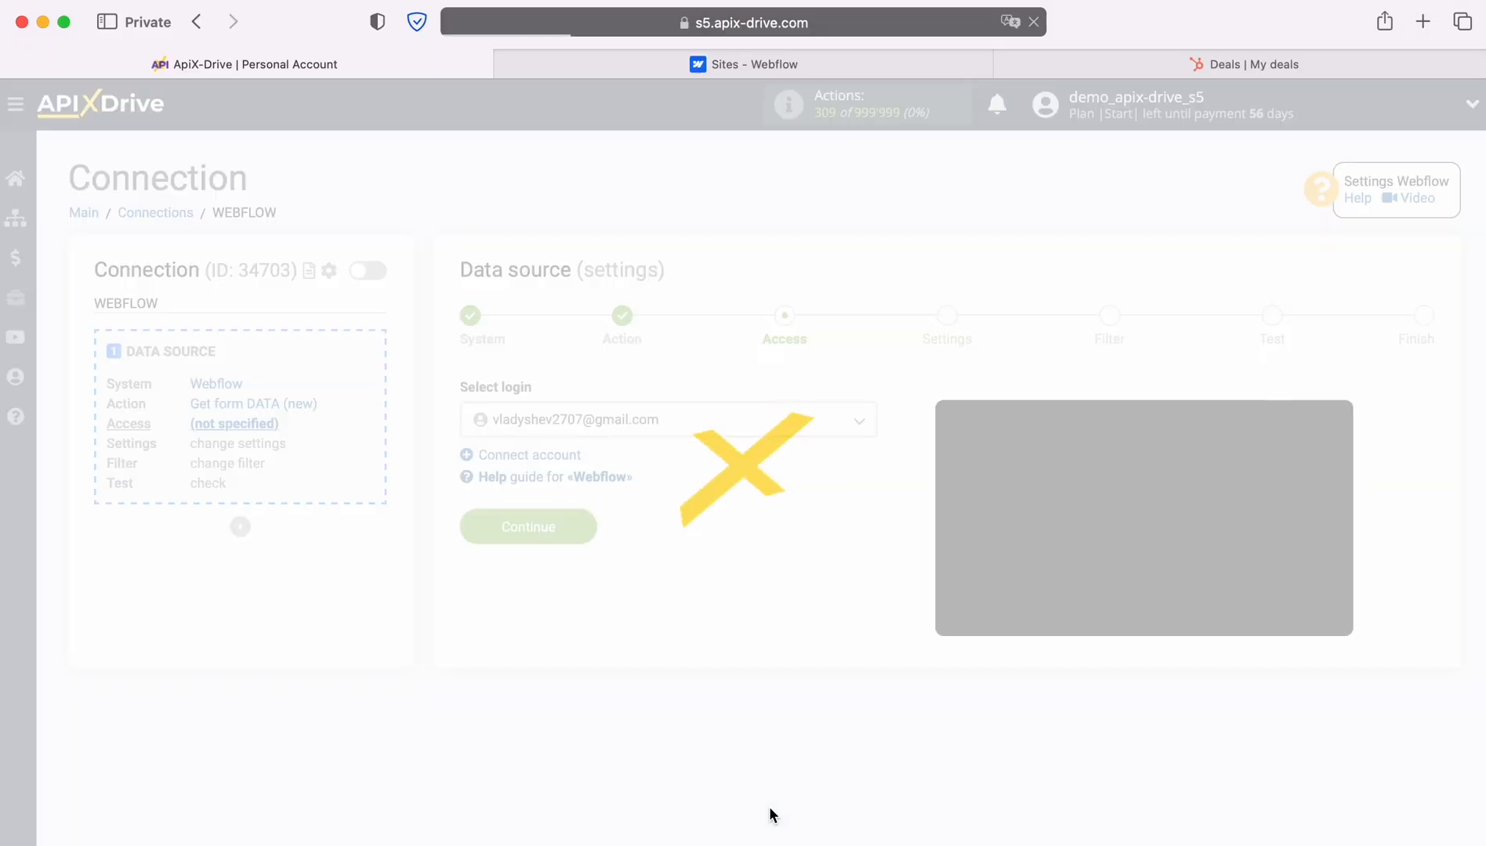
pyautogui.click(859, 427)
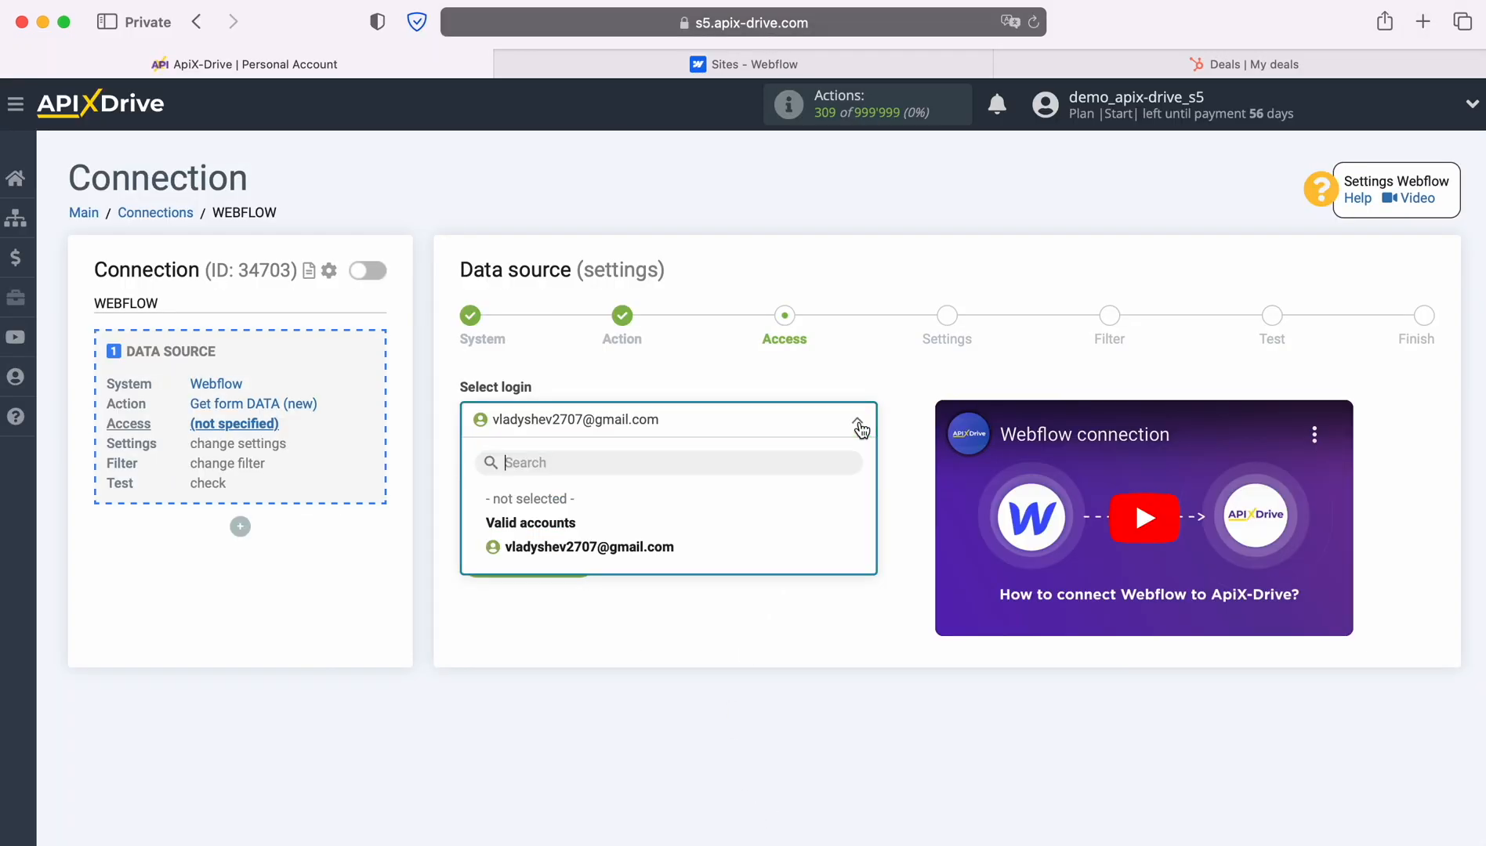
# Use the connected Webflow login and choose ApiX-Drive-Test-Site as the website.
pyautogui.click(657, 547)
pyautogui.click(590, 558)
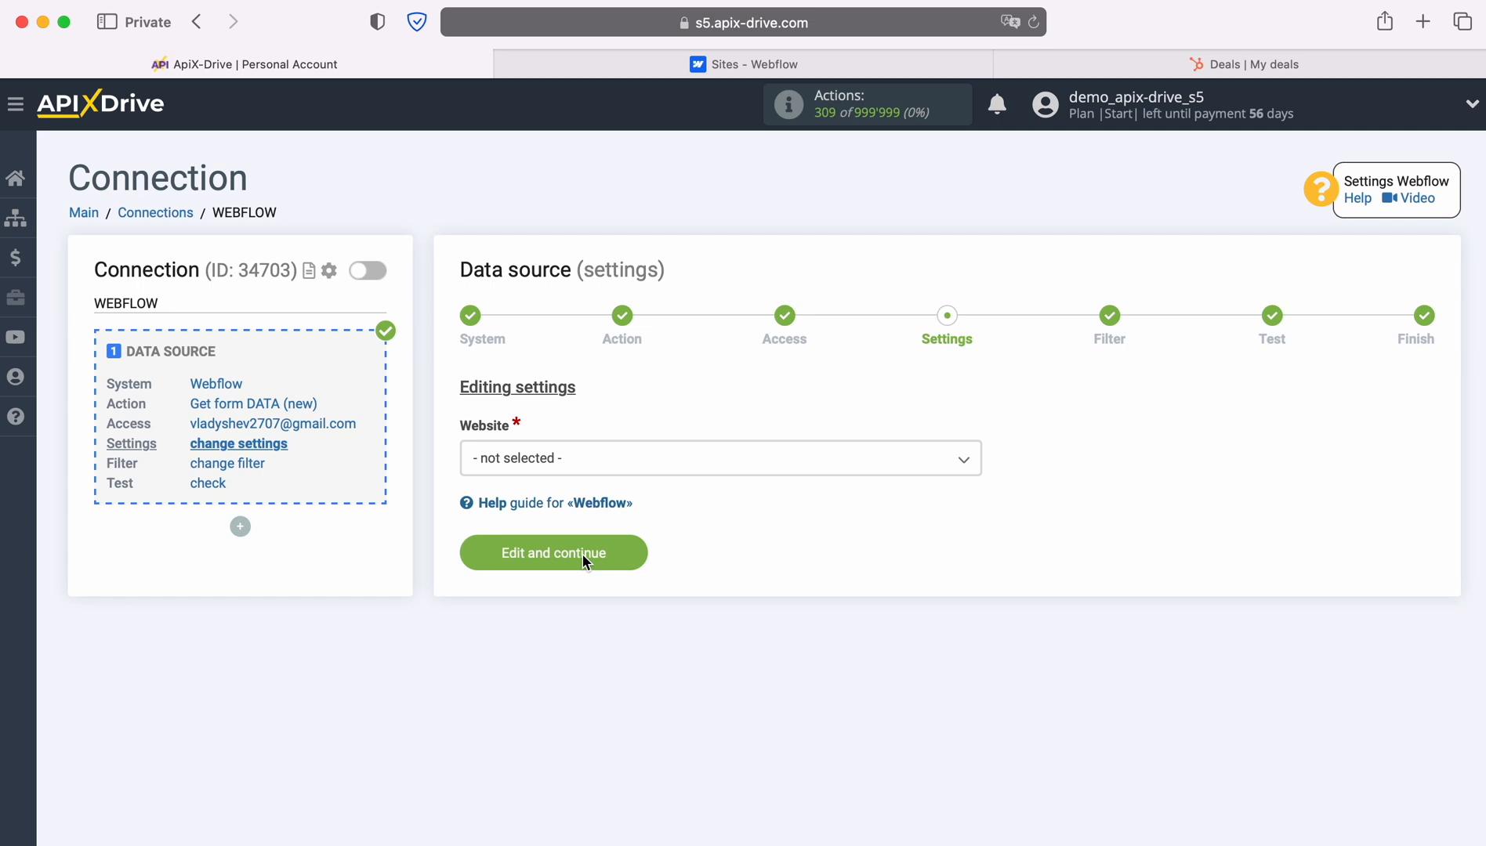
pyautogui.click(678, 462)
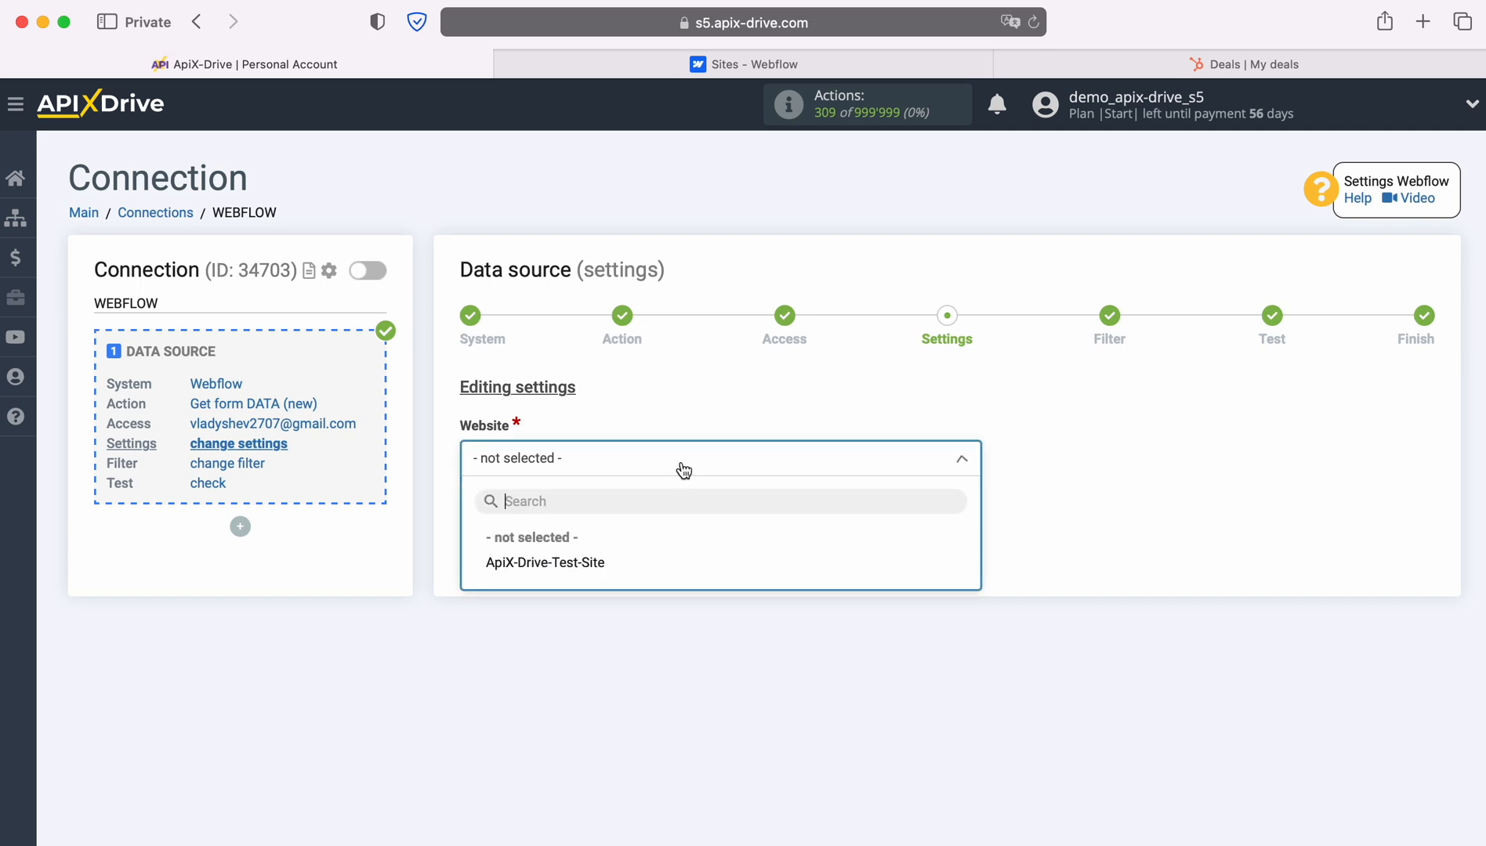
pyautogui.click(587, 562)
# Save the settings, skip filtering, and switch to the Webflow dashboard.
pyautogui.click(632, 546)
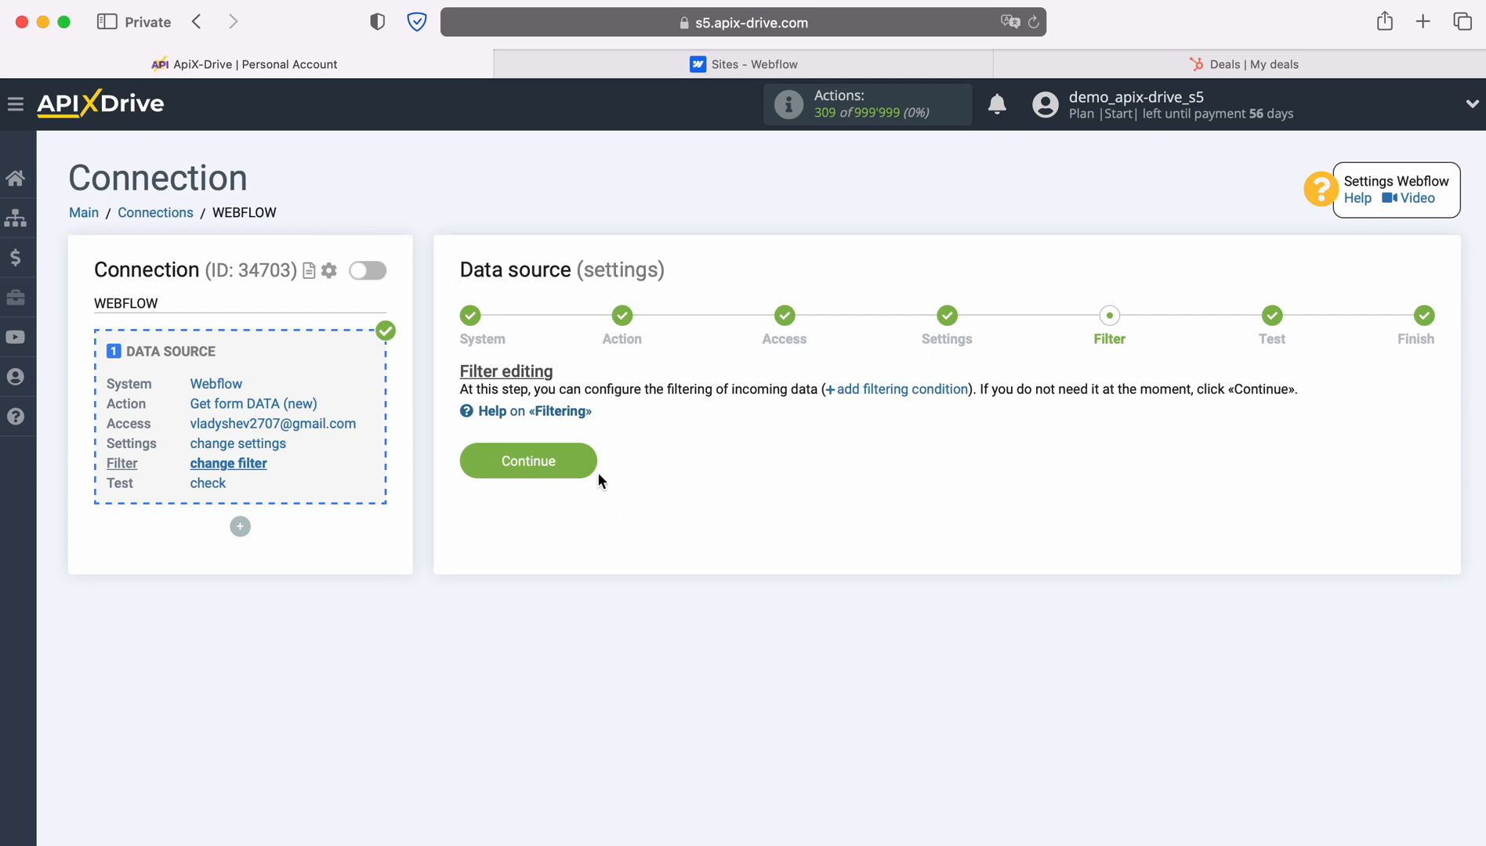
pyautogui.click(584, 456)
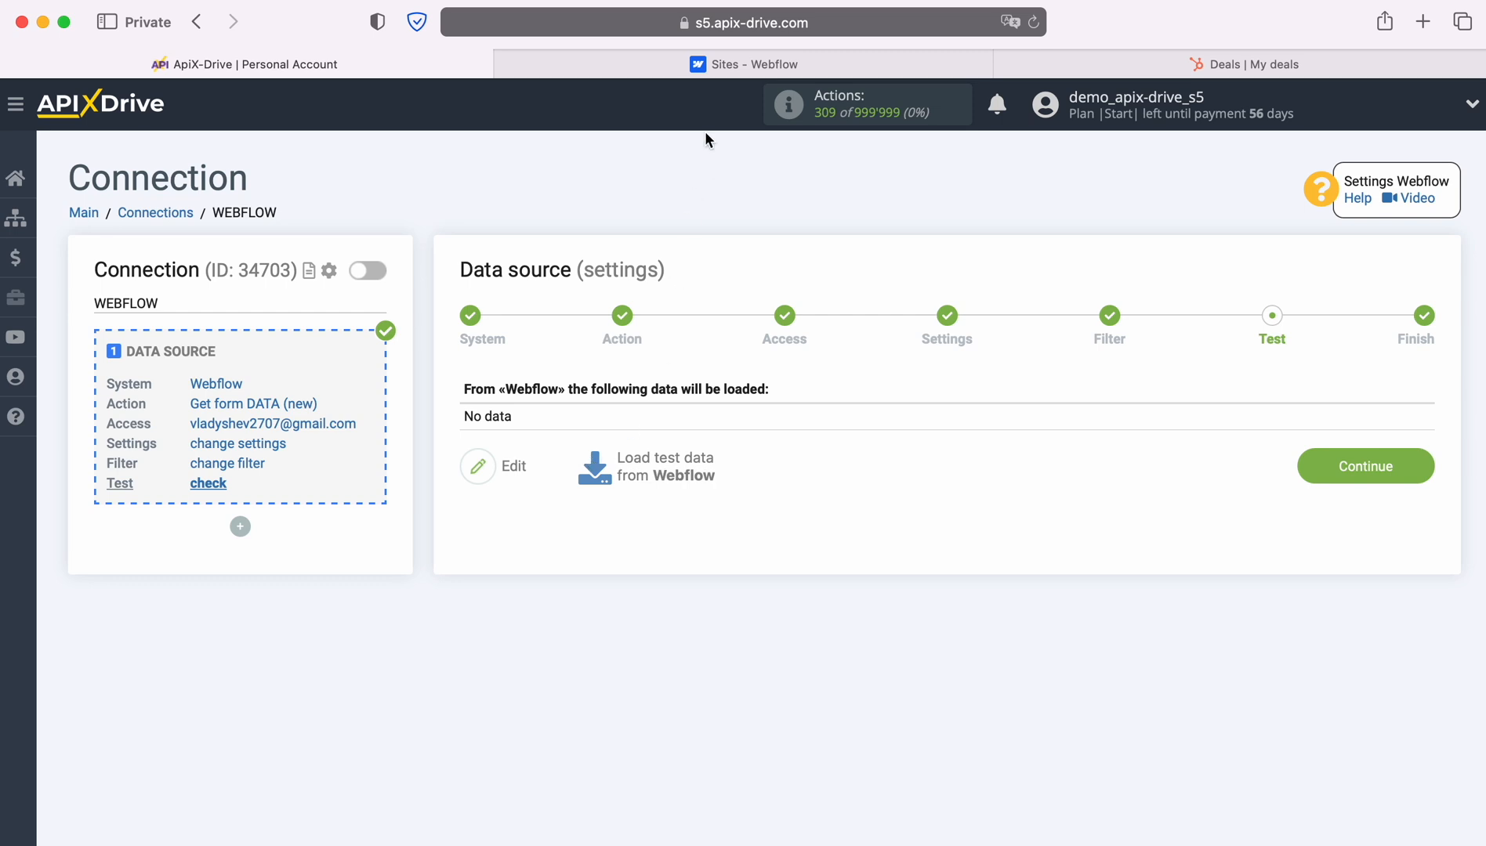
pyautogui.click(700, 66)
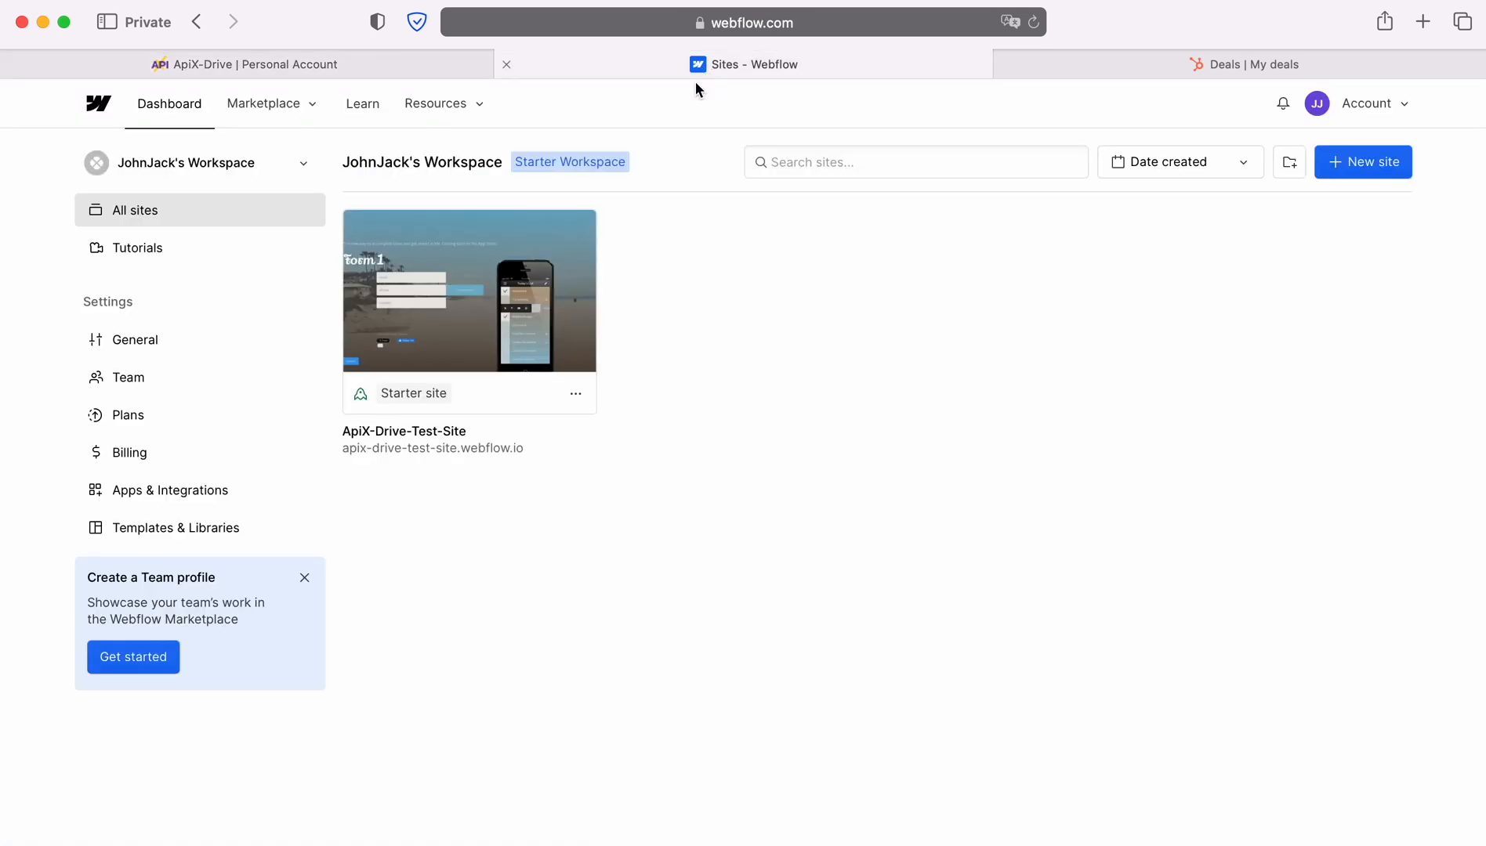
# Submit Form 1 on the live test site with a sample name, e-mail and phone number.
pyautogui.click(485, 448)
pyautogui.click(452, 436)
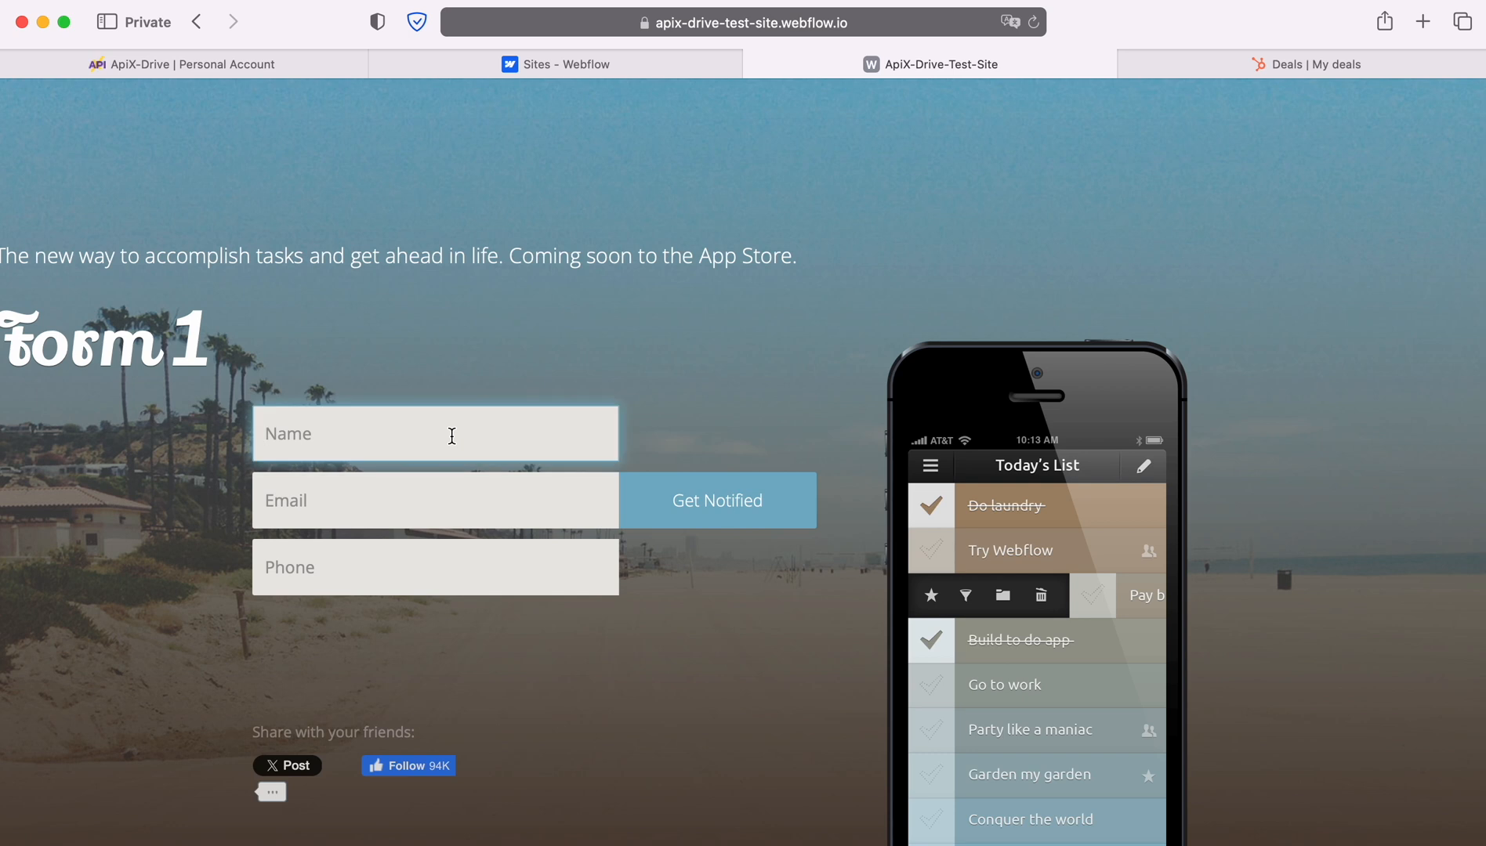
pyautogui.press('Tab')
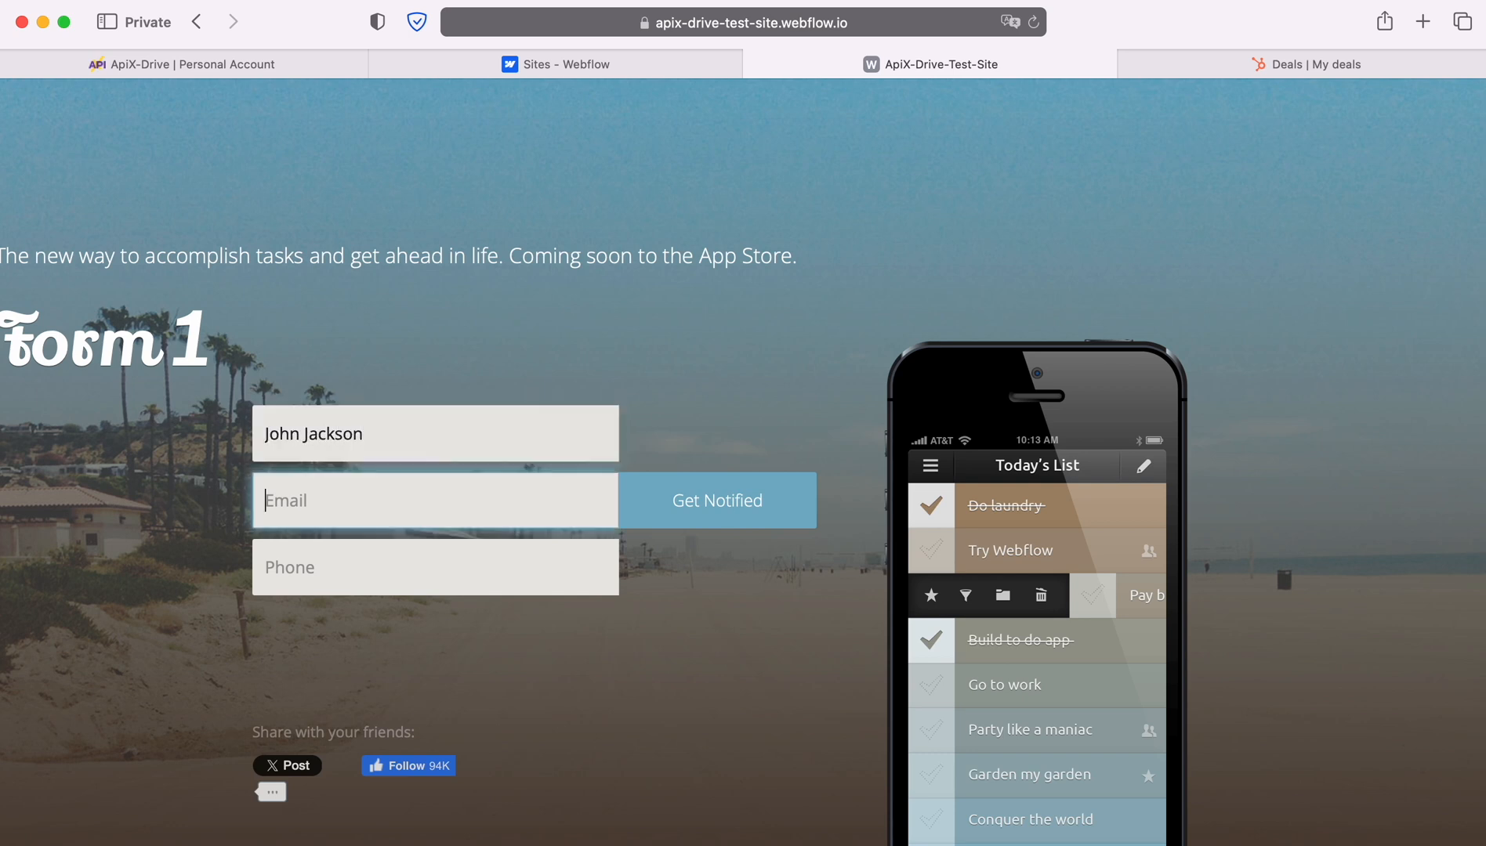
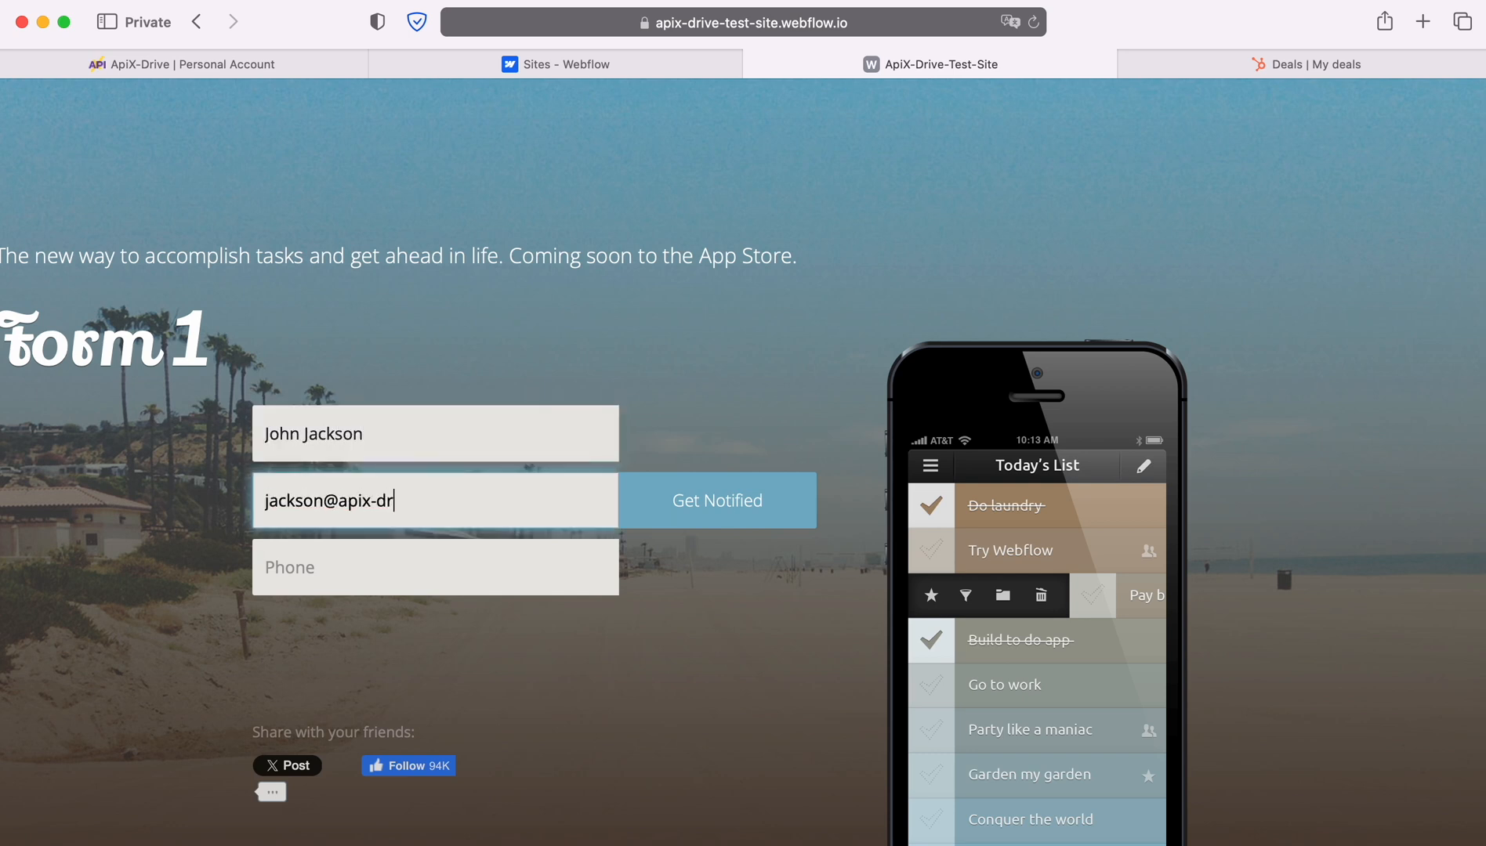
pyautogui.press('Tab')
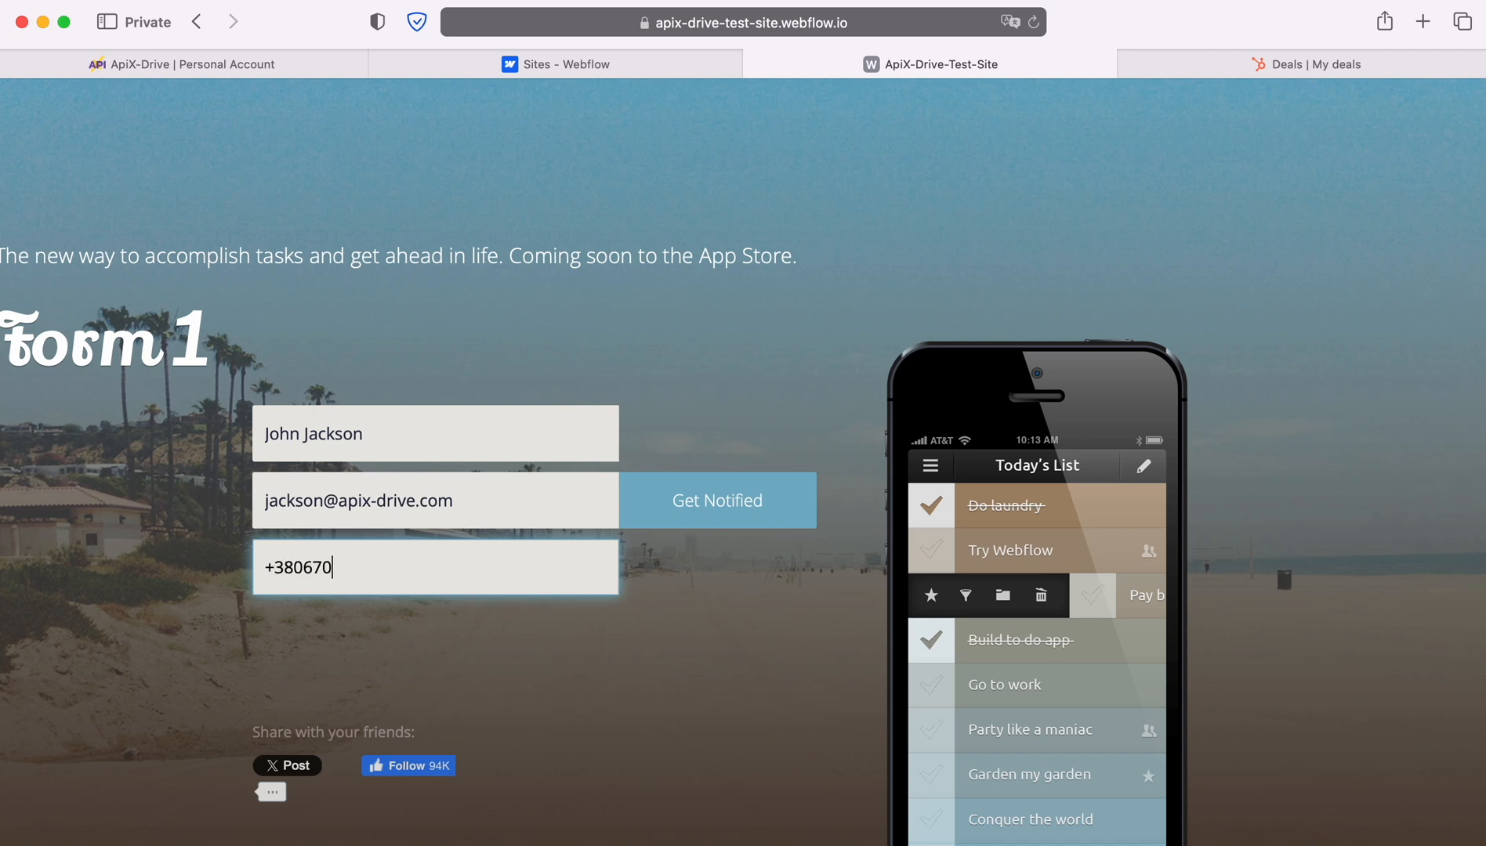
pyautogui.click(692, 500)
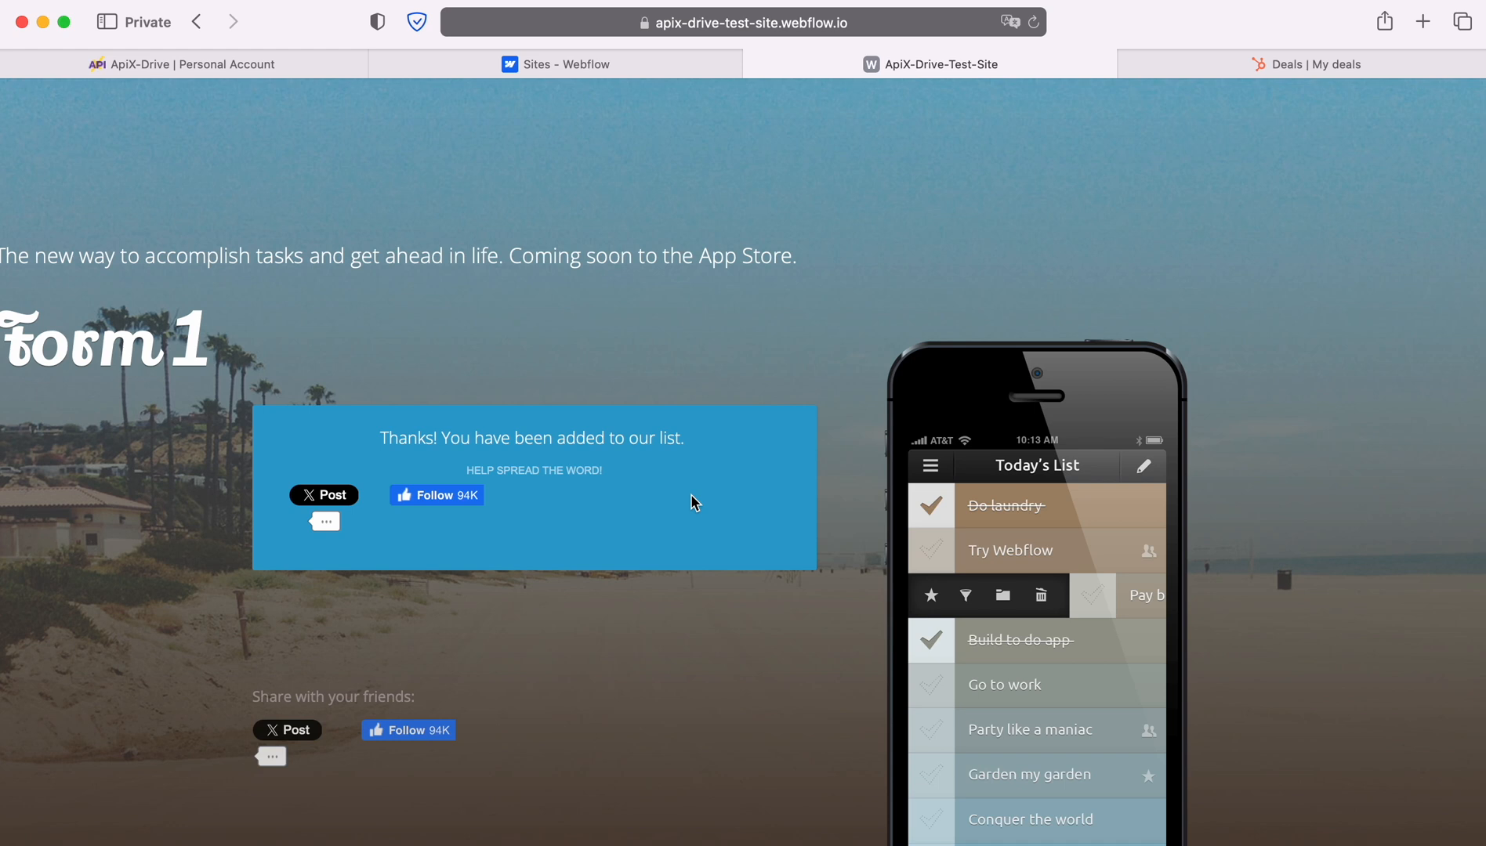
pyautogui.click(108, 72)
# Load the Form1 test entry, finish the Webflow source, and begin destination setup.
pyautogui.click(665, 463)
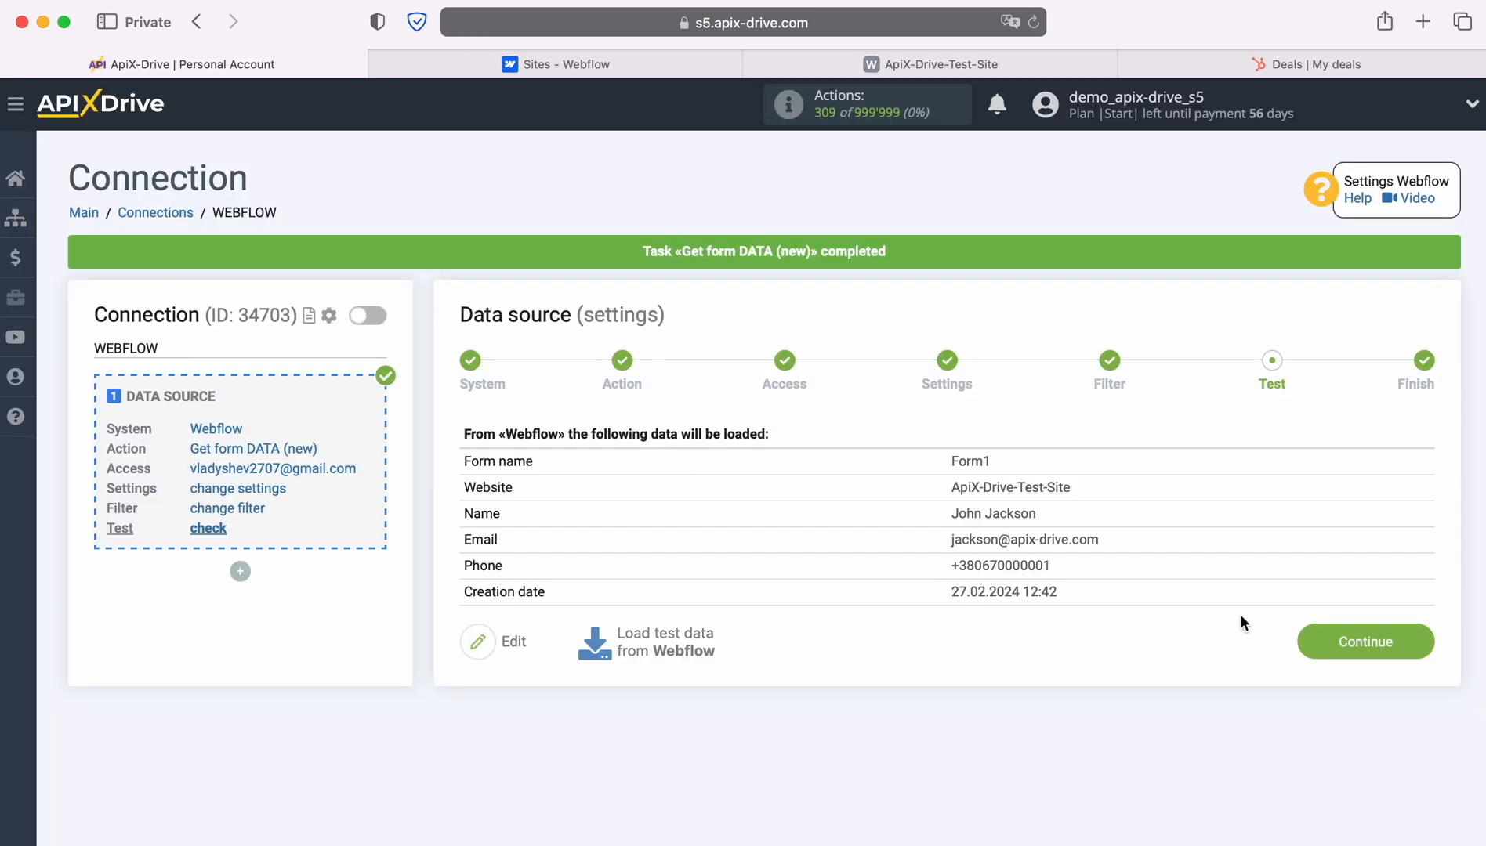
pyautogui.click(1416, 639)
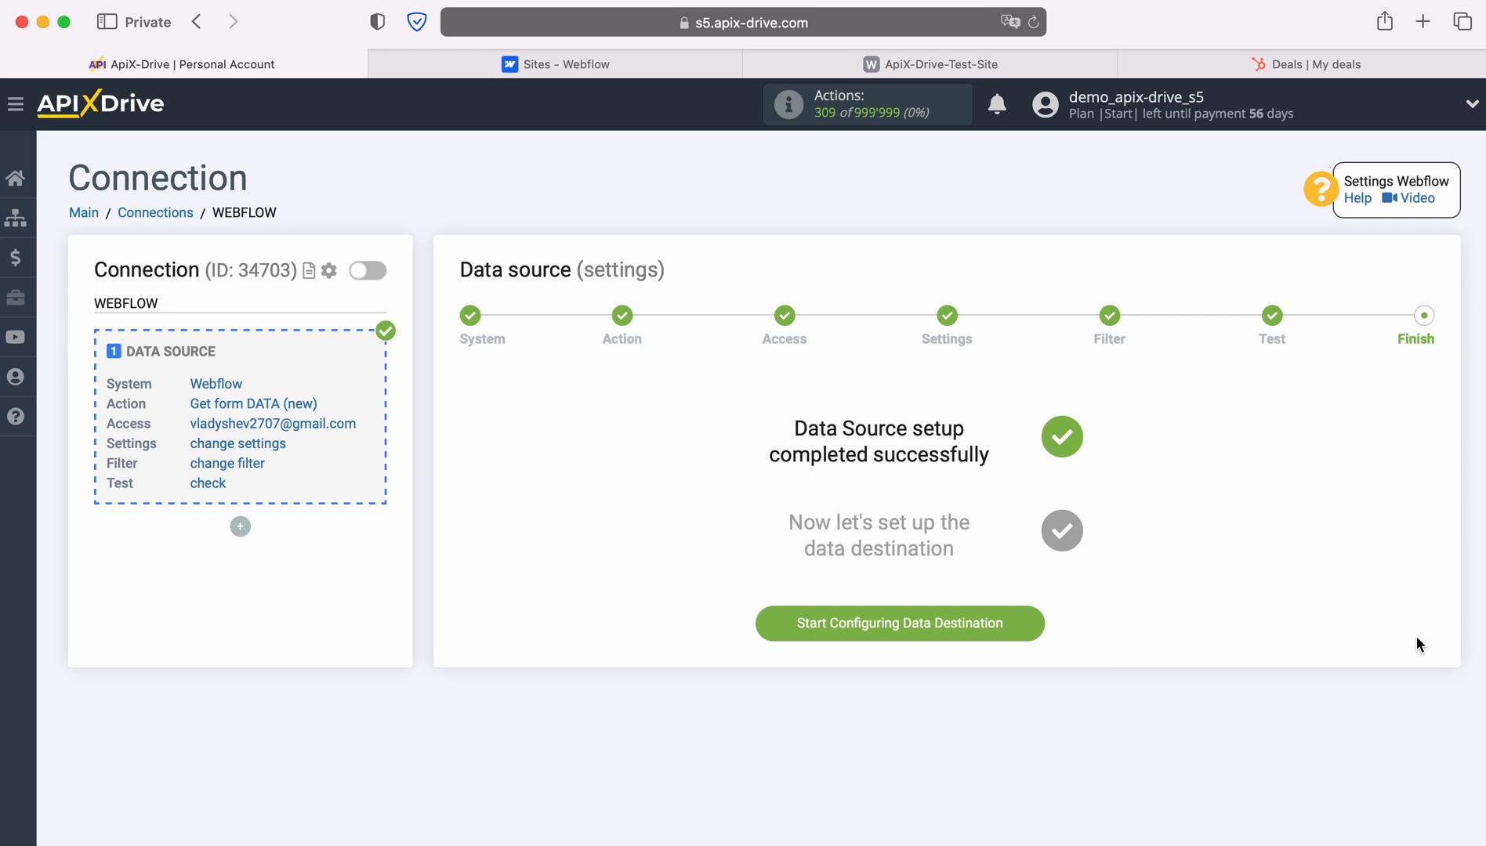
pyautogui.click(1033, 623)
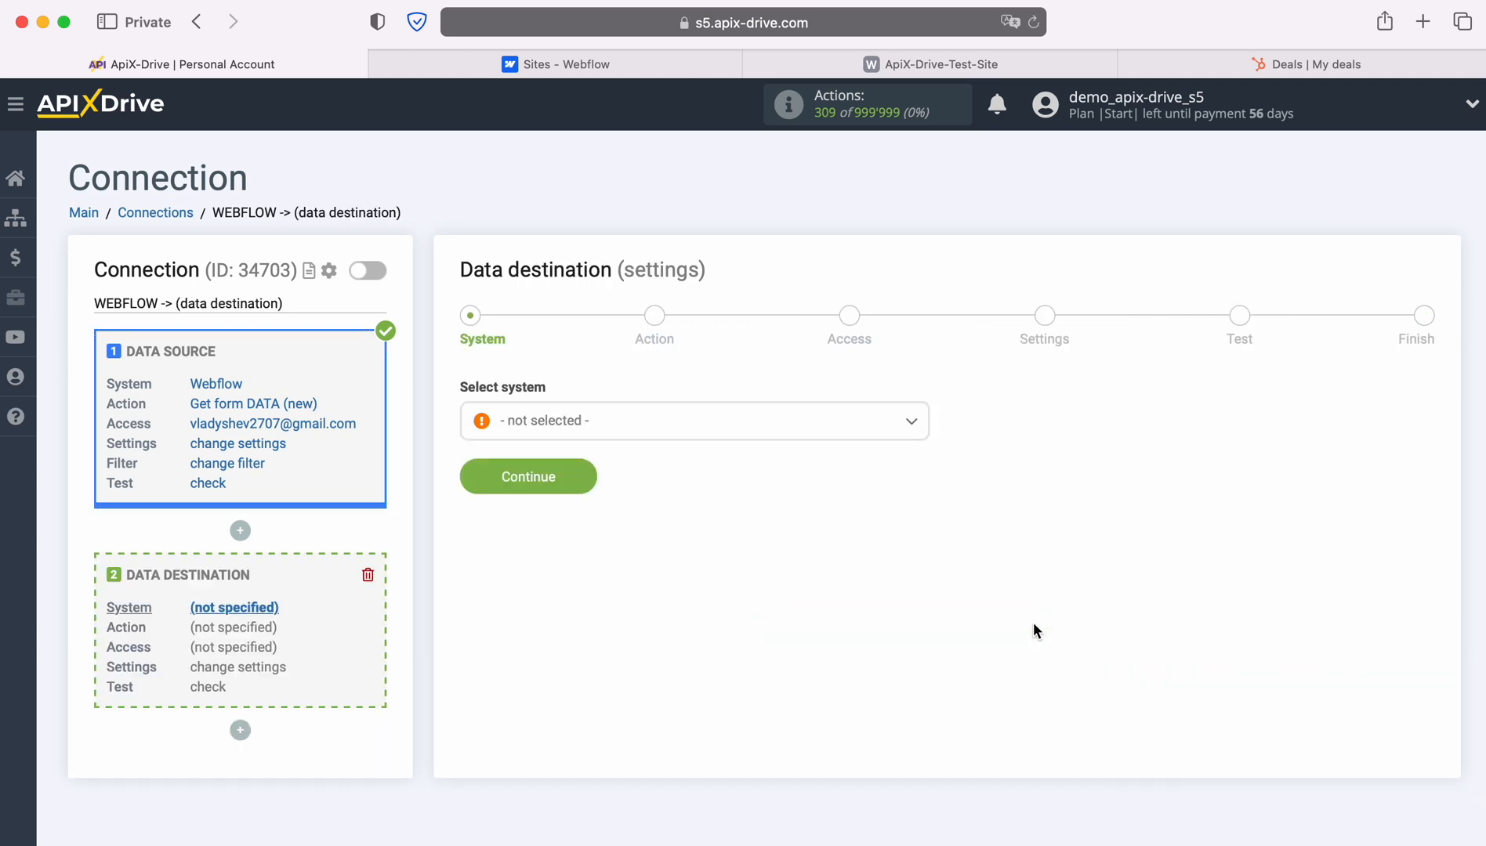
# Choose HubSpot as the destination system.
pyautogui.click(912, 433)
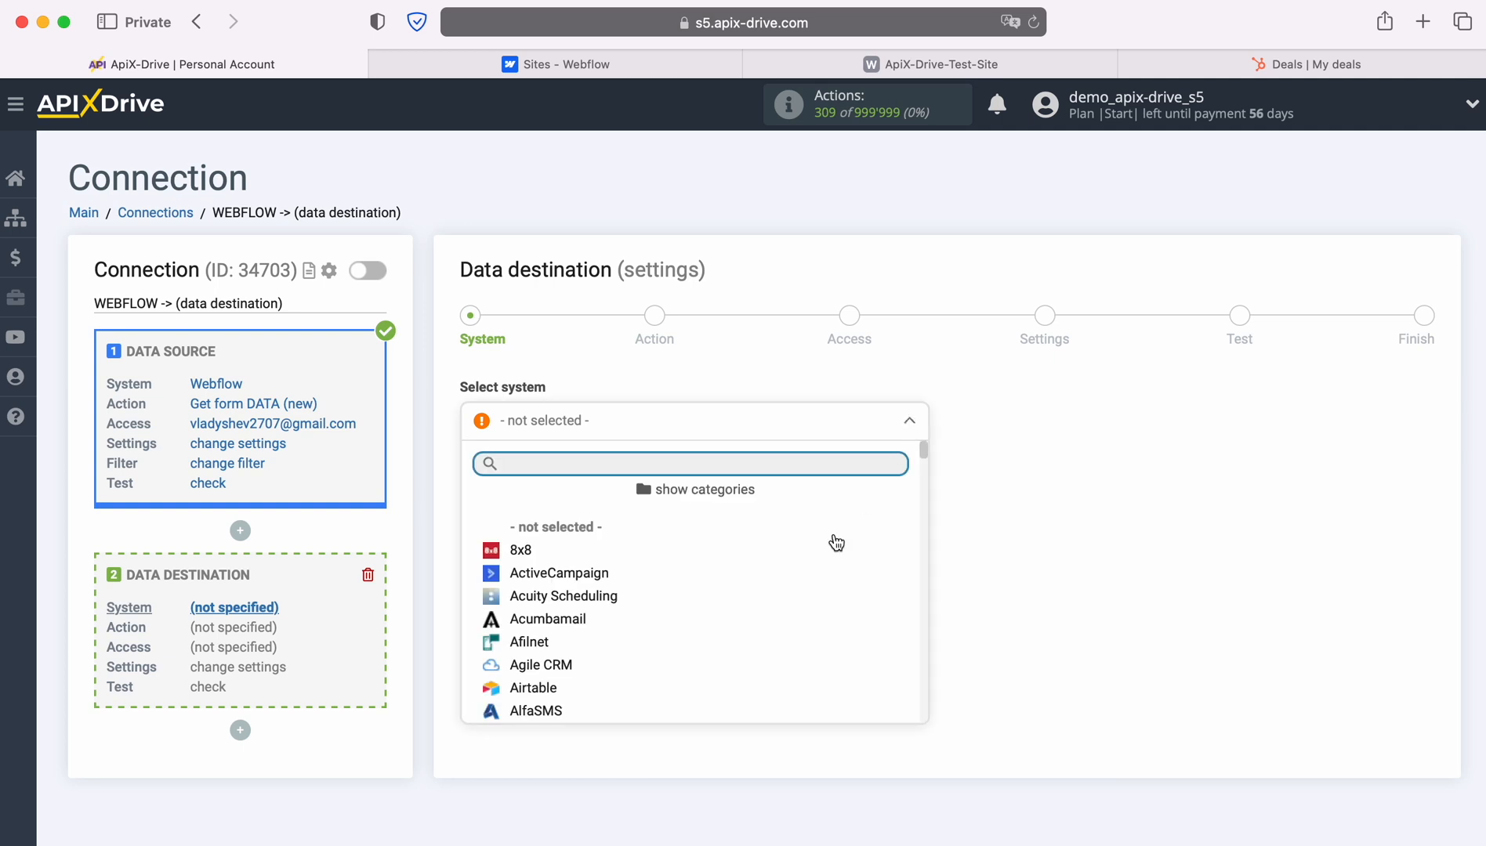
pyautogui.scroll(-10, 842, 564)
pyautogui.scroll(-12, 849, 585)
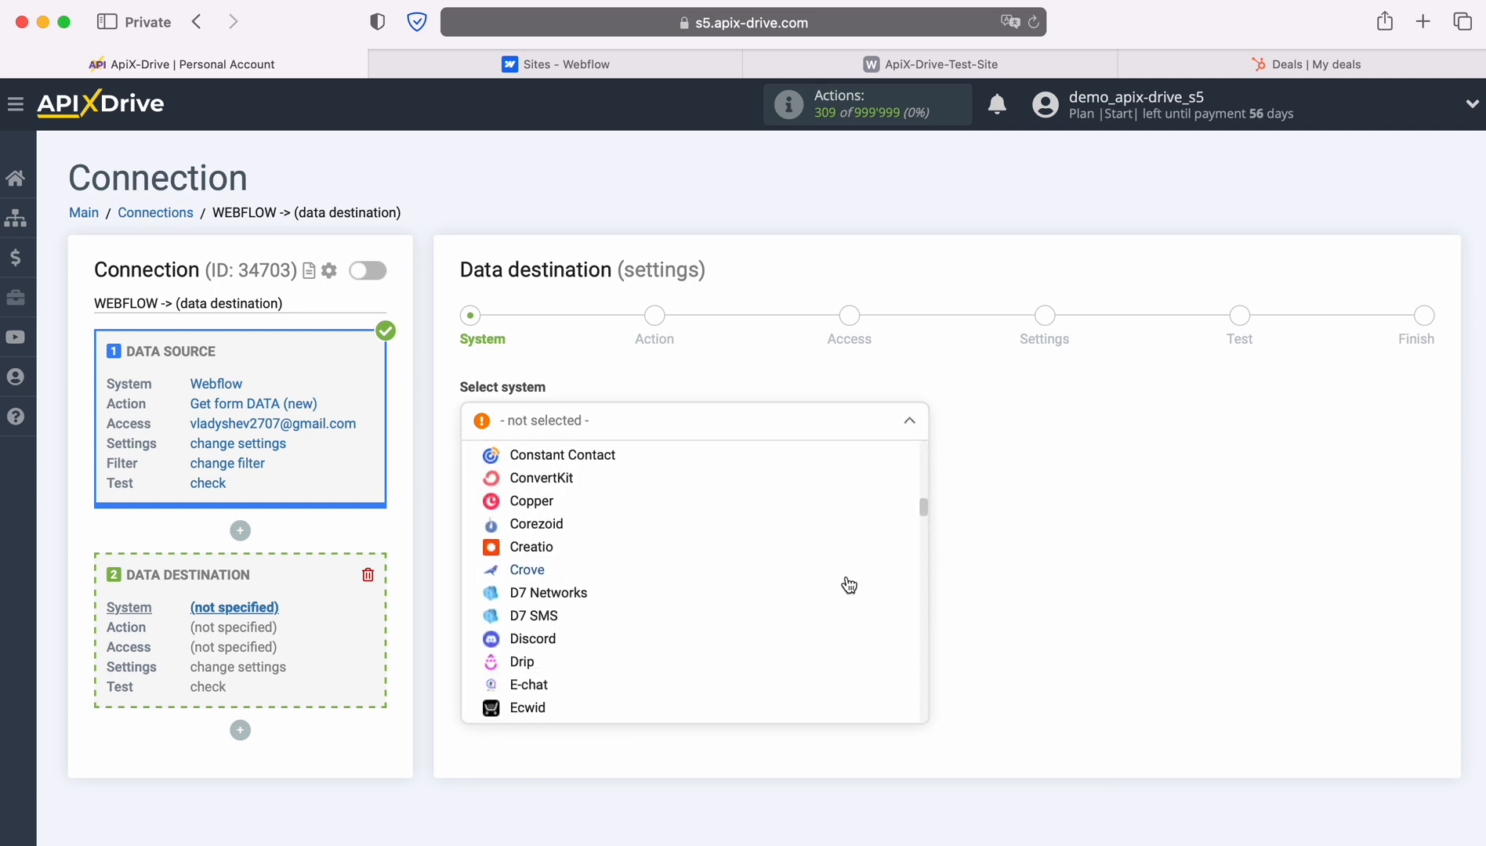
pyautogui.click(539, 565)
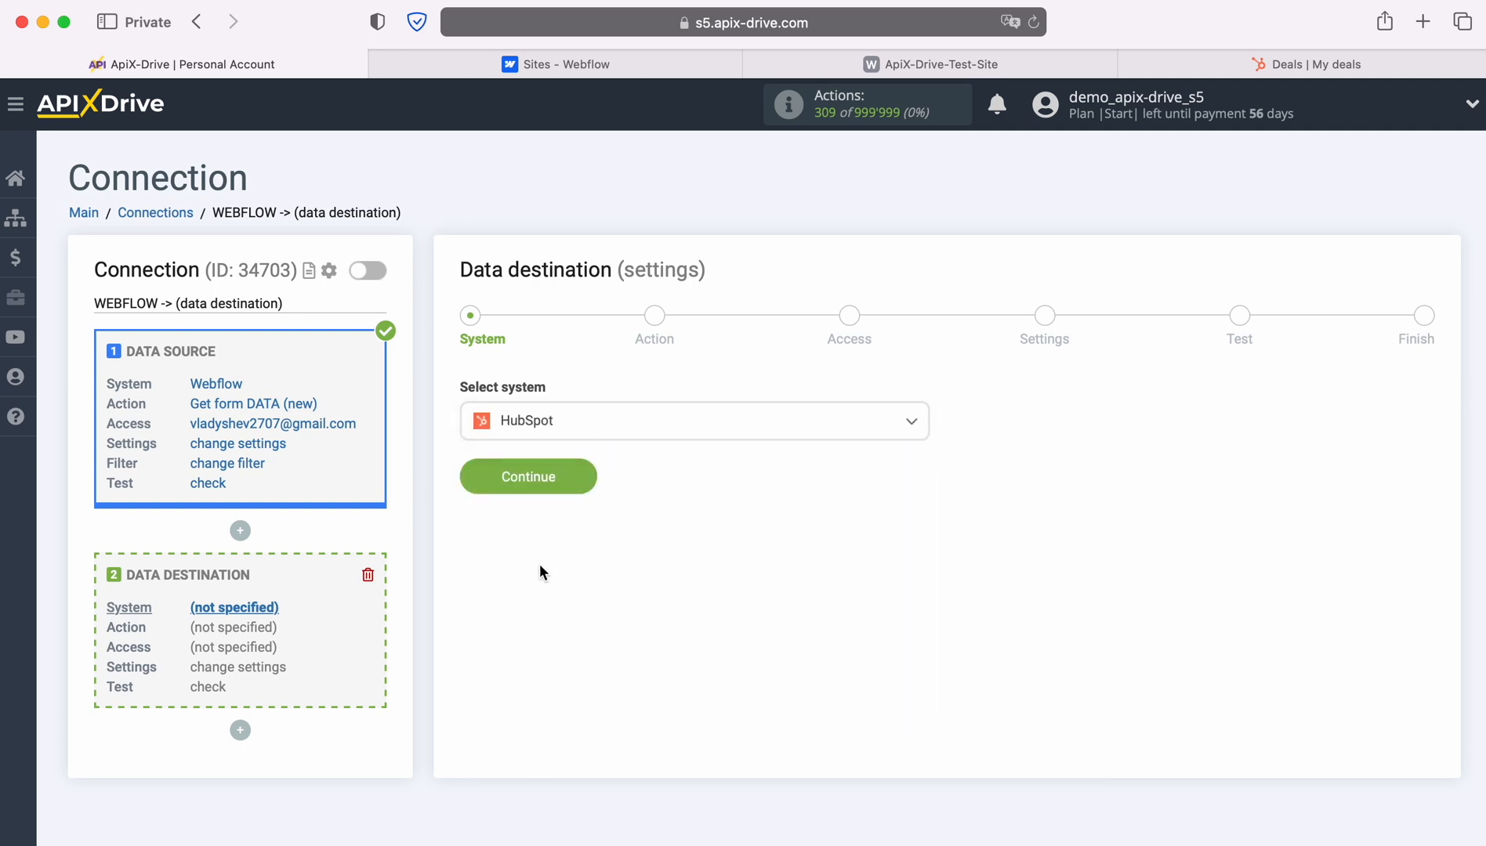
pyautogui.click(583, 468)
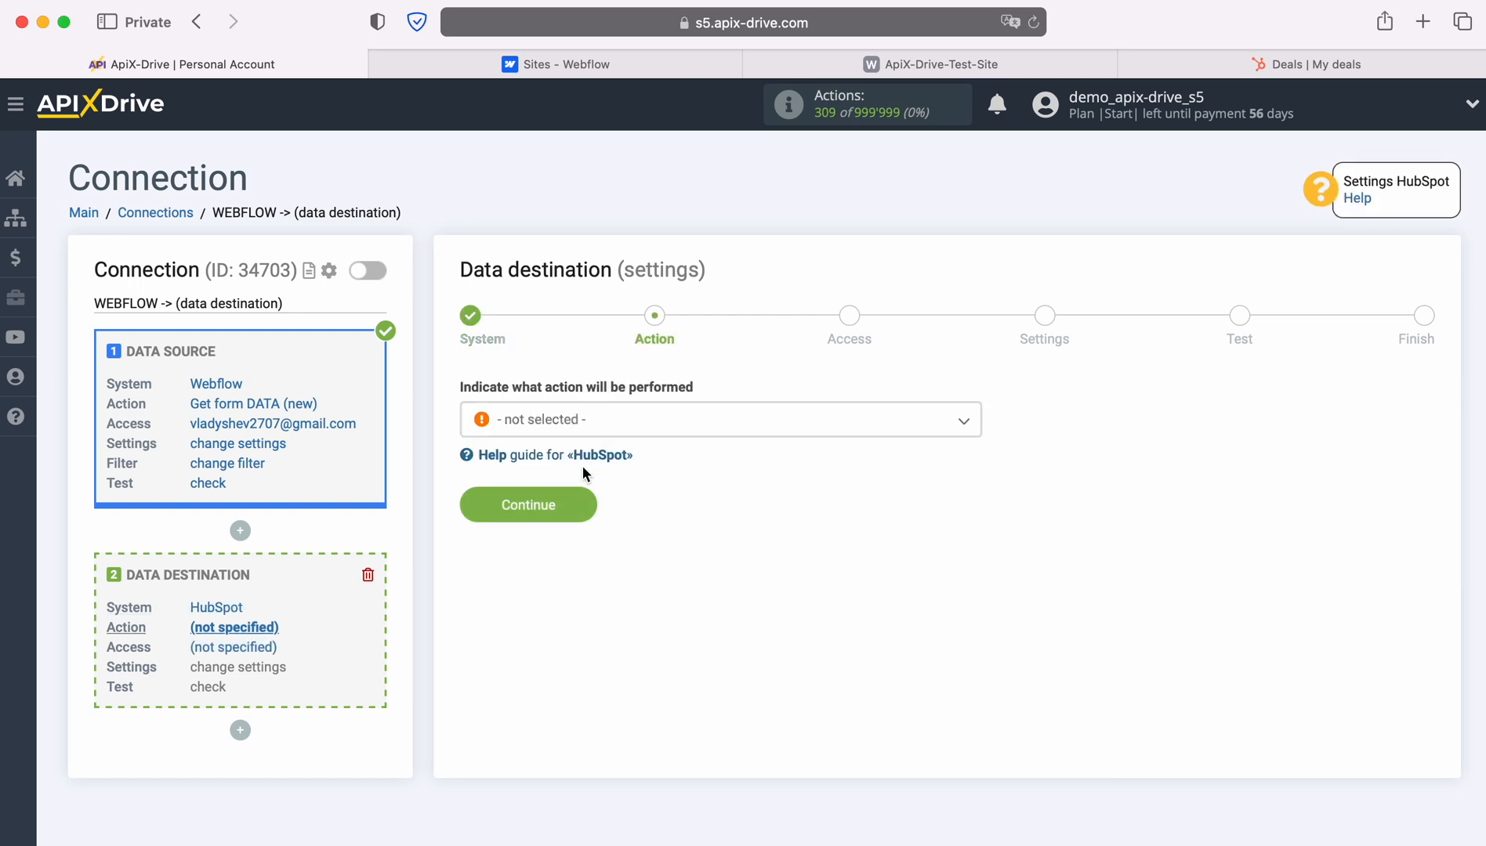
# Set the HubSpot action to 'Create DEAL' and continue to access setup.
pyautogui.click(960, 426)
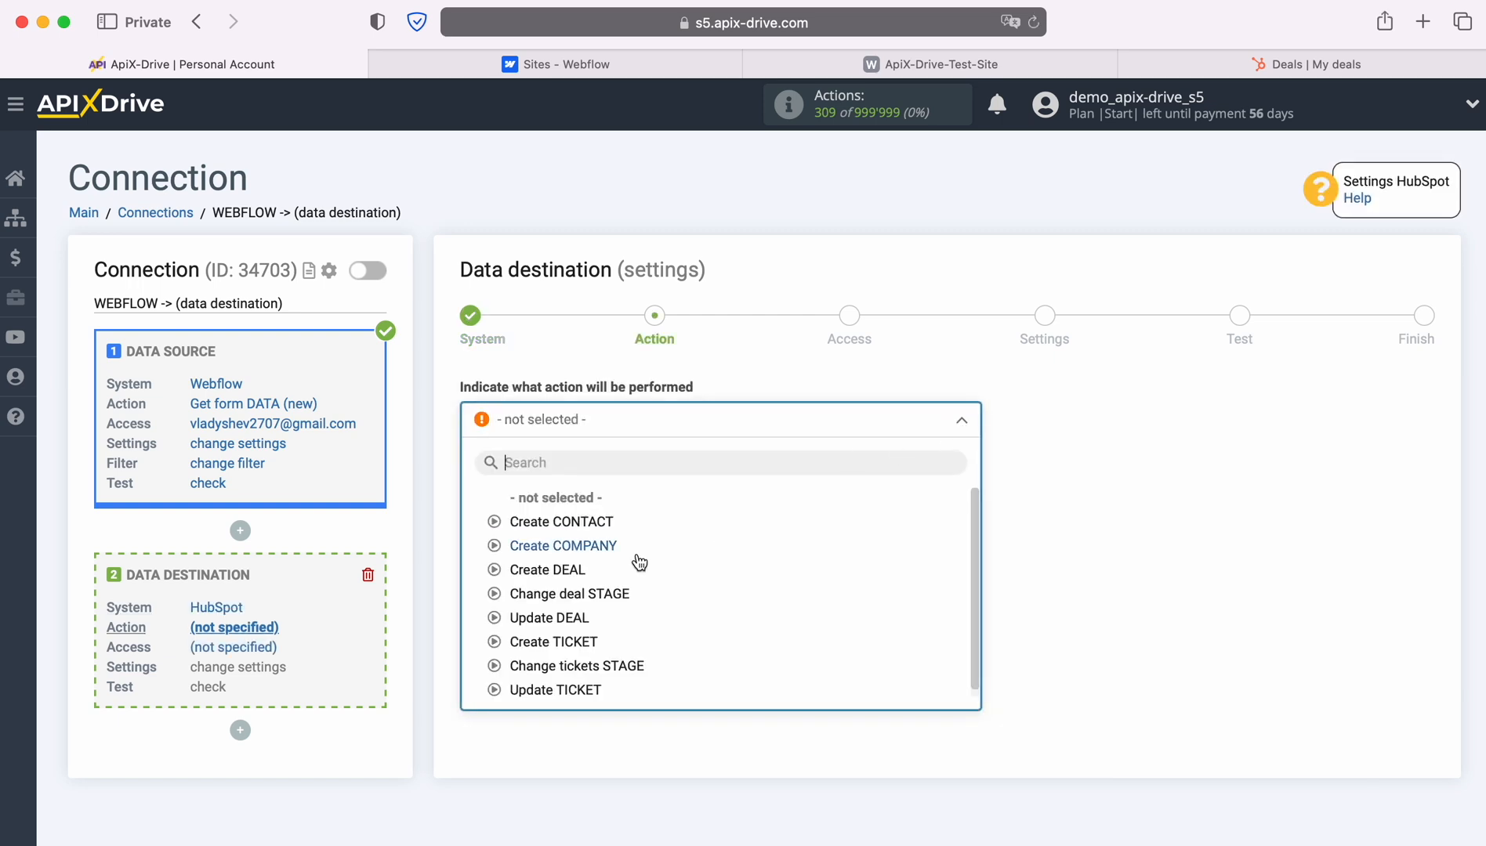
pyautogui.click(551, 570)
pyautogui.click(584, 513)
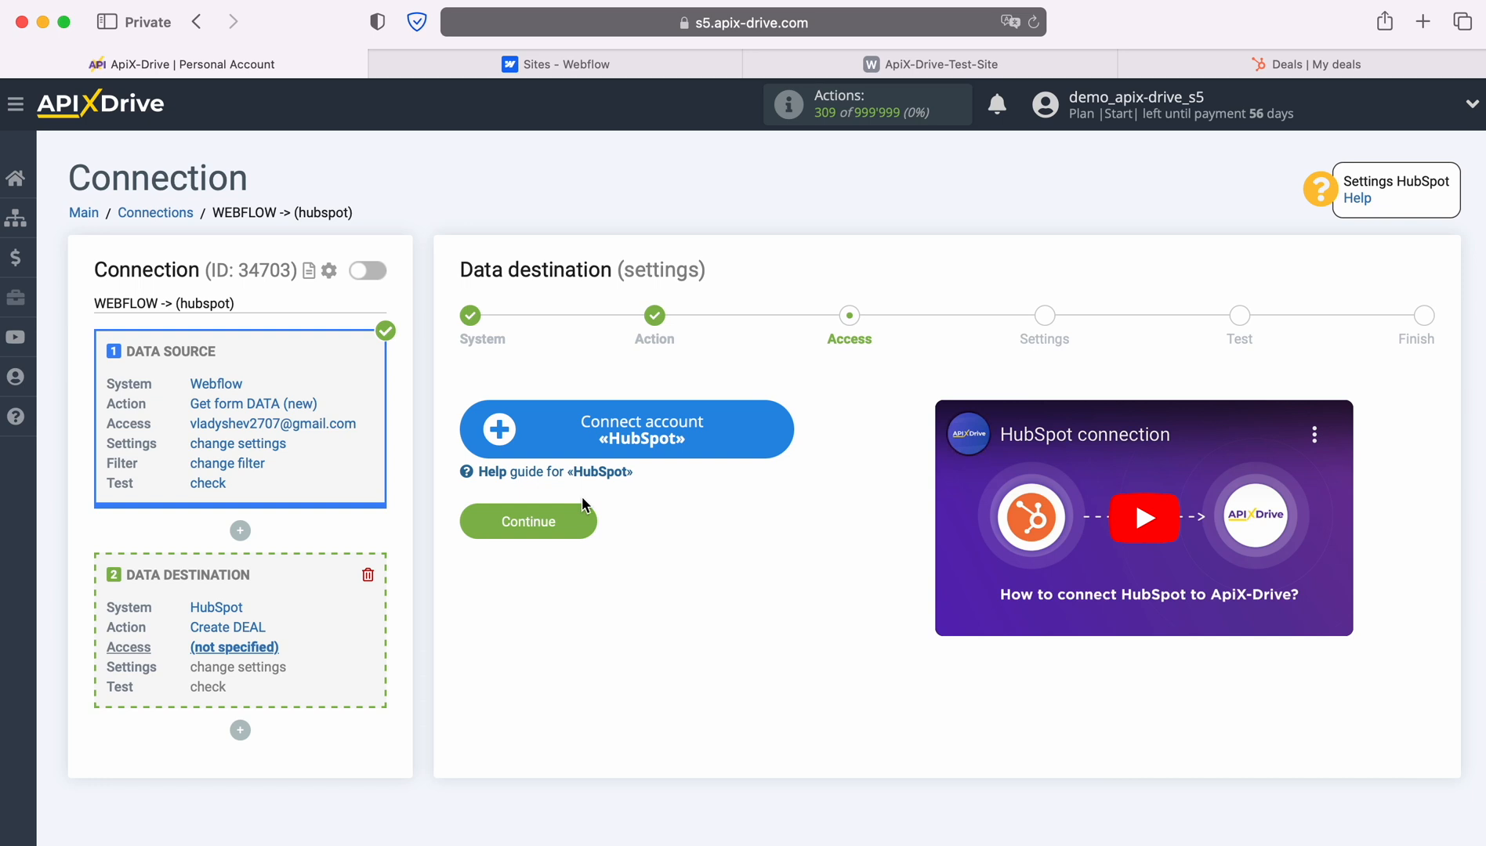
# Open the HubSpot account connection window from the Access step.
pyautogui.click(782, 429)
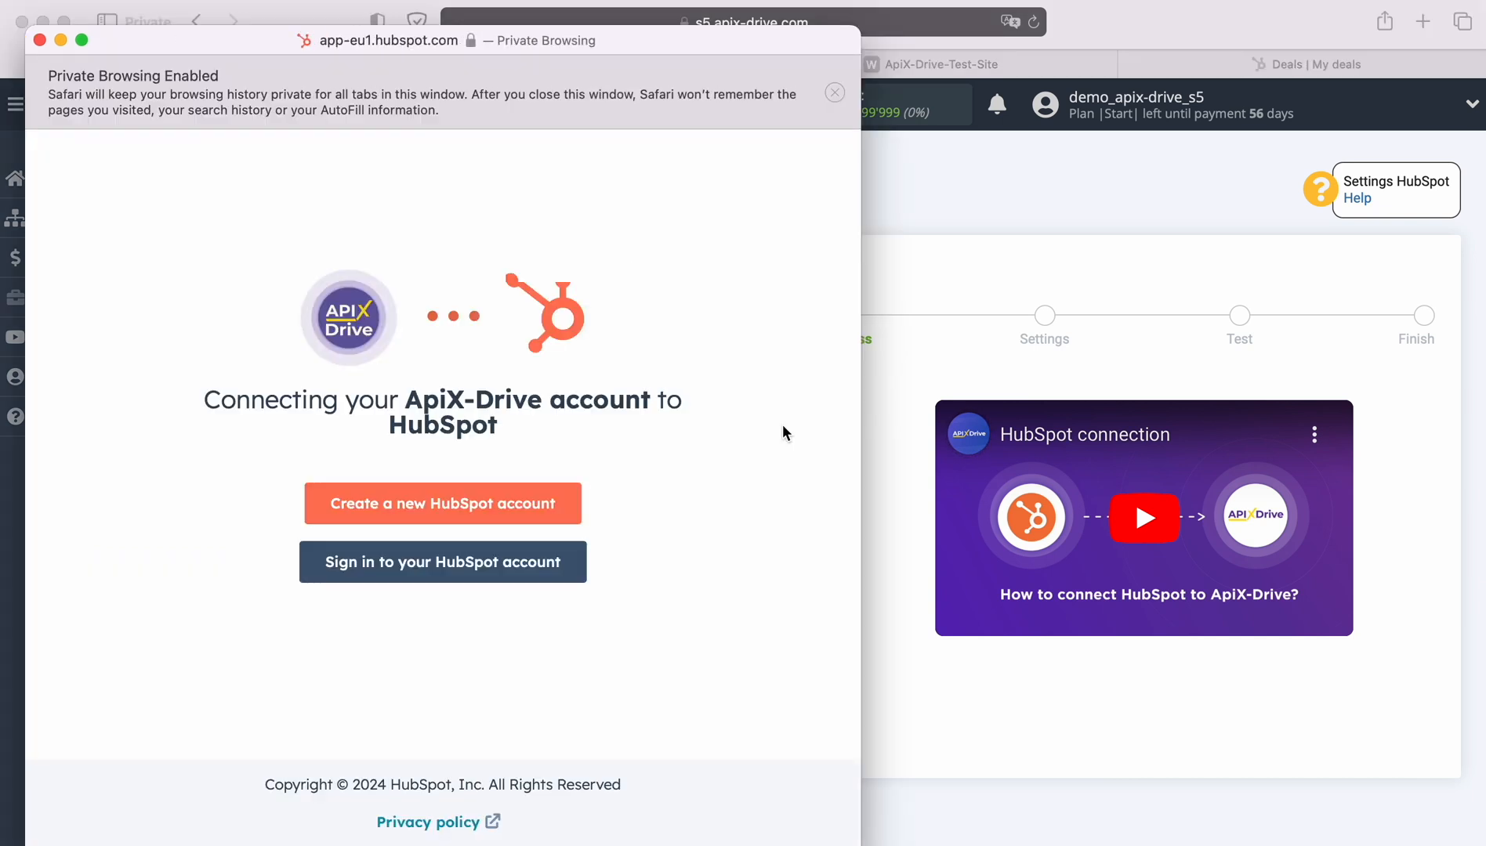
# Sign in to HubSpot with saved credentials, authorize ApiX-Drive for the chosen account, and close the popup.
pyautogui.click(490, 566)
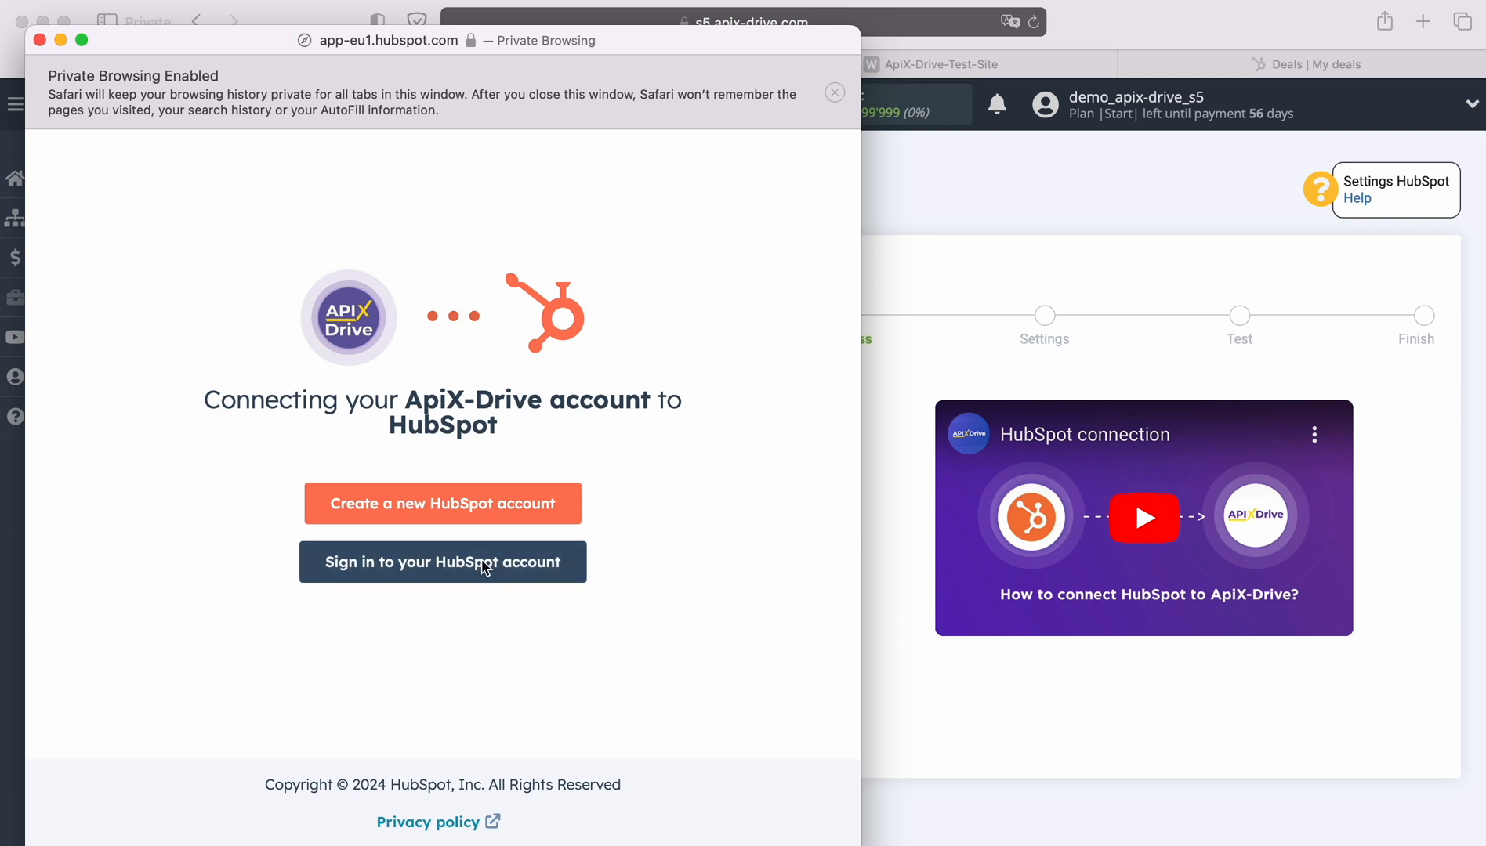
pyautogui.click(329, 376)
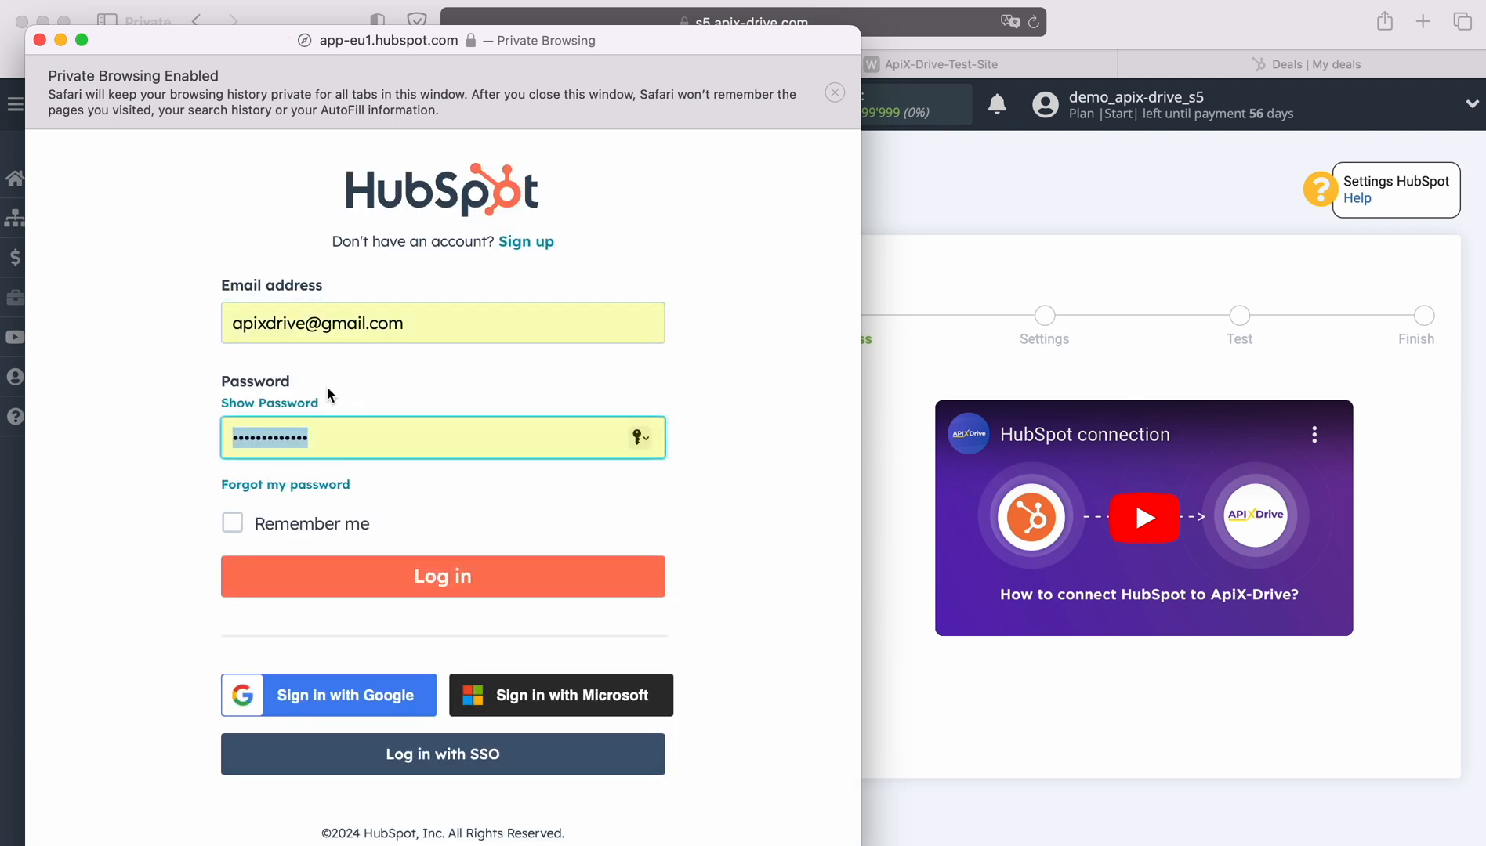
pyautogui.click(425, 579)
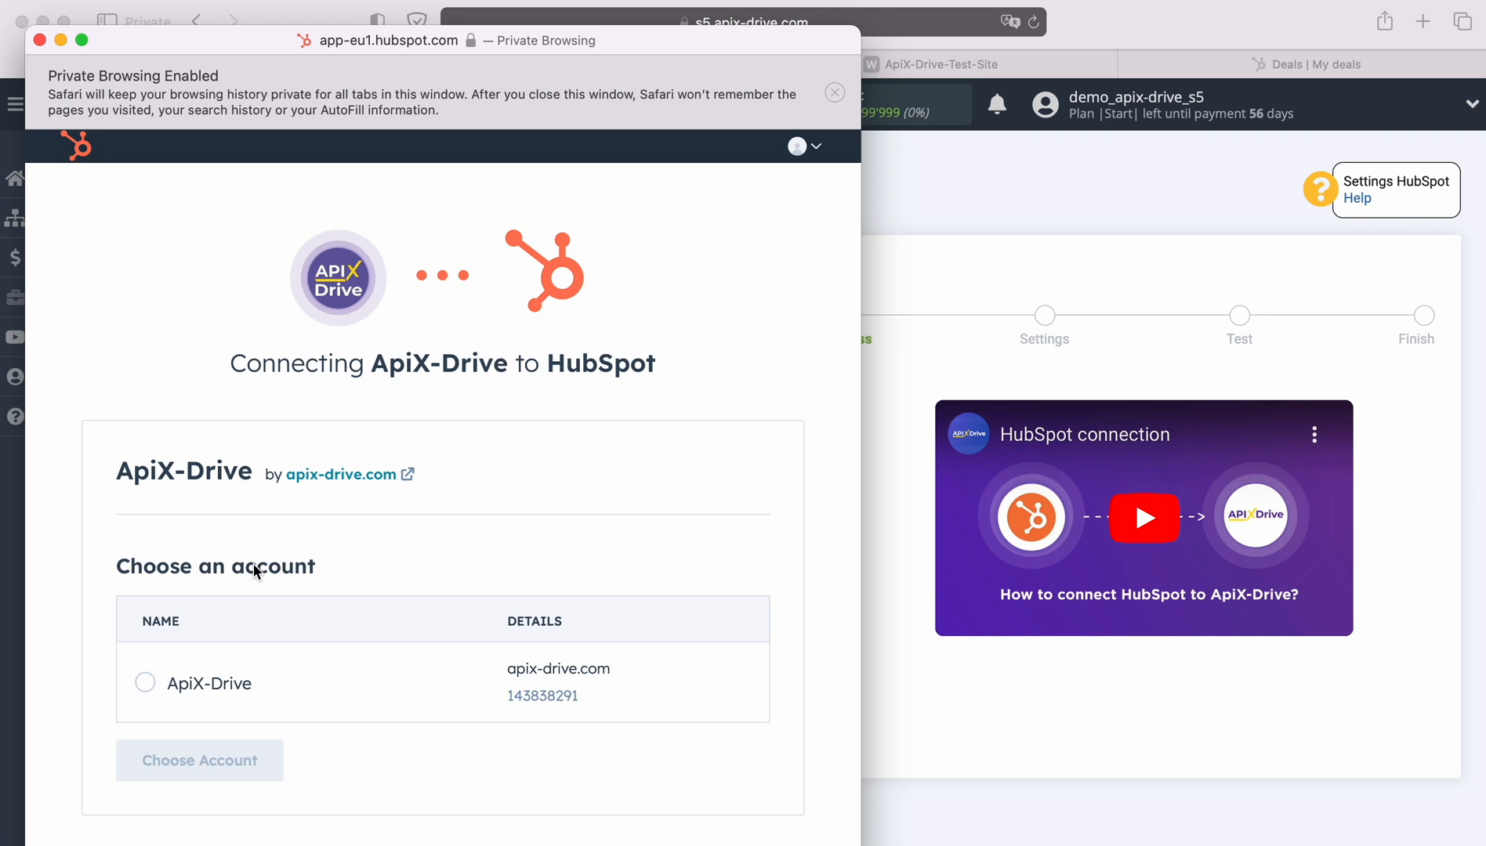
pyautogui.click(145, 683)
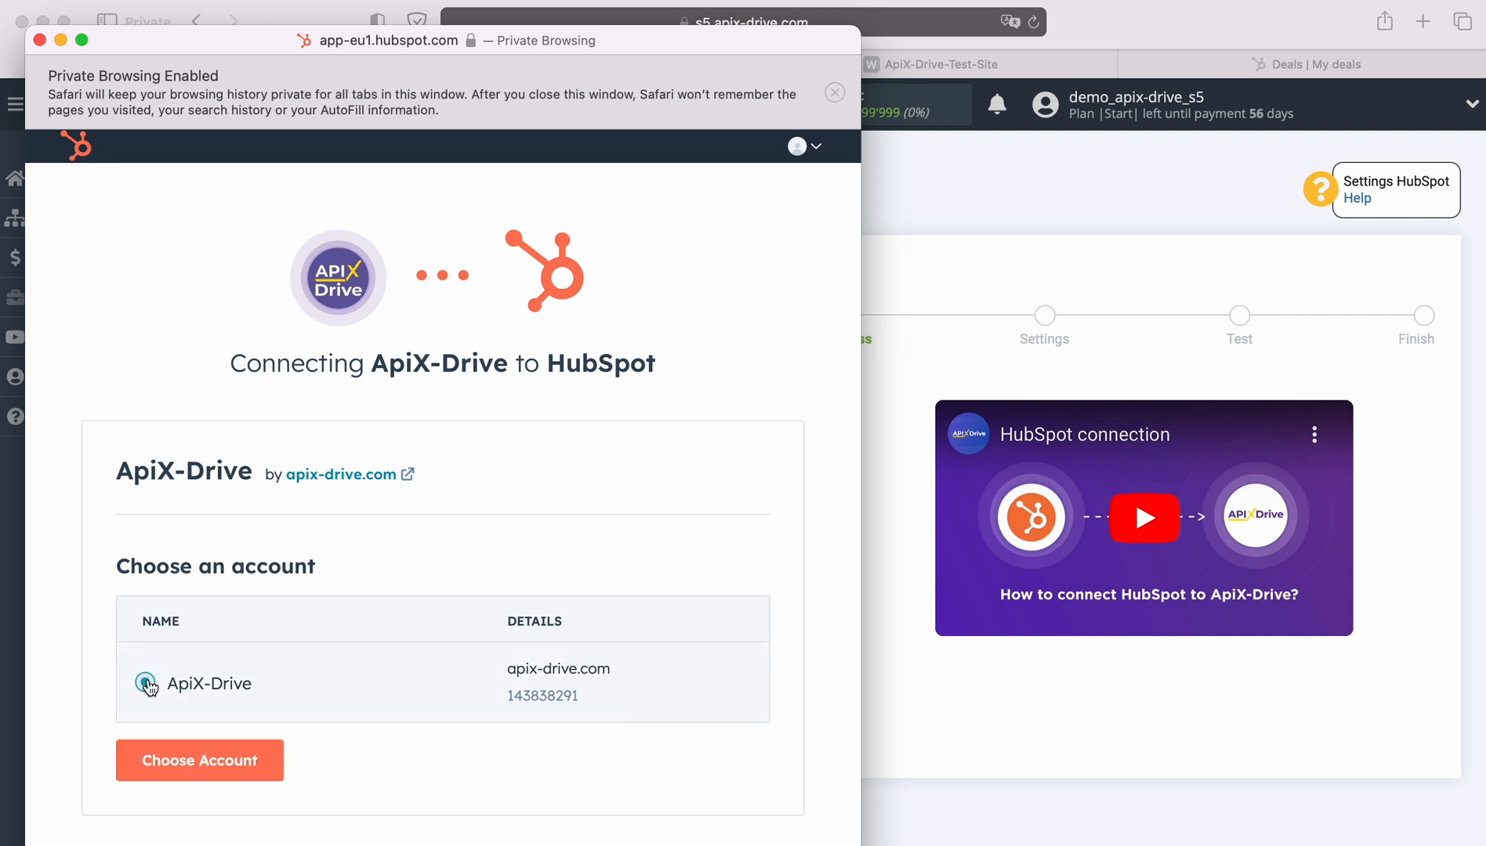
pyautogui.click(186, 751)
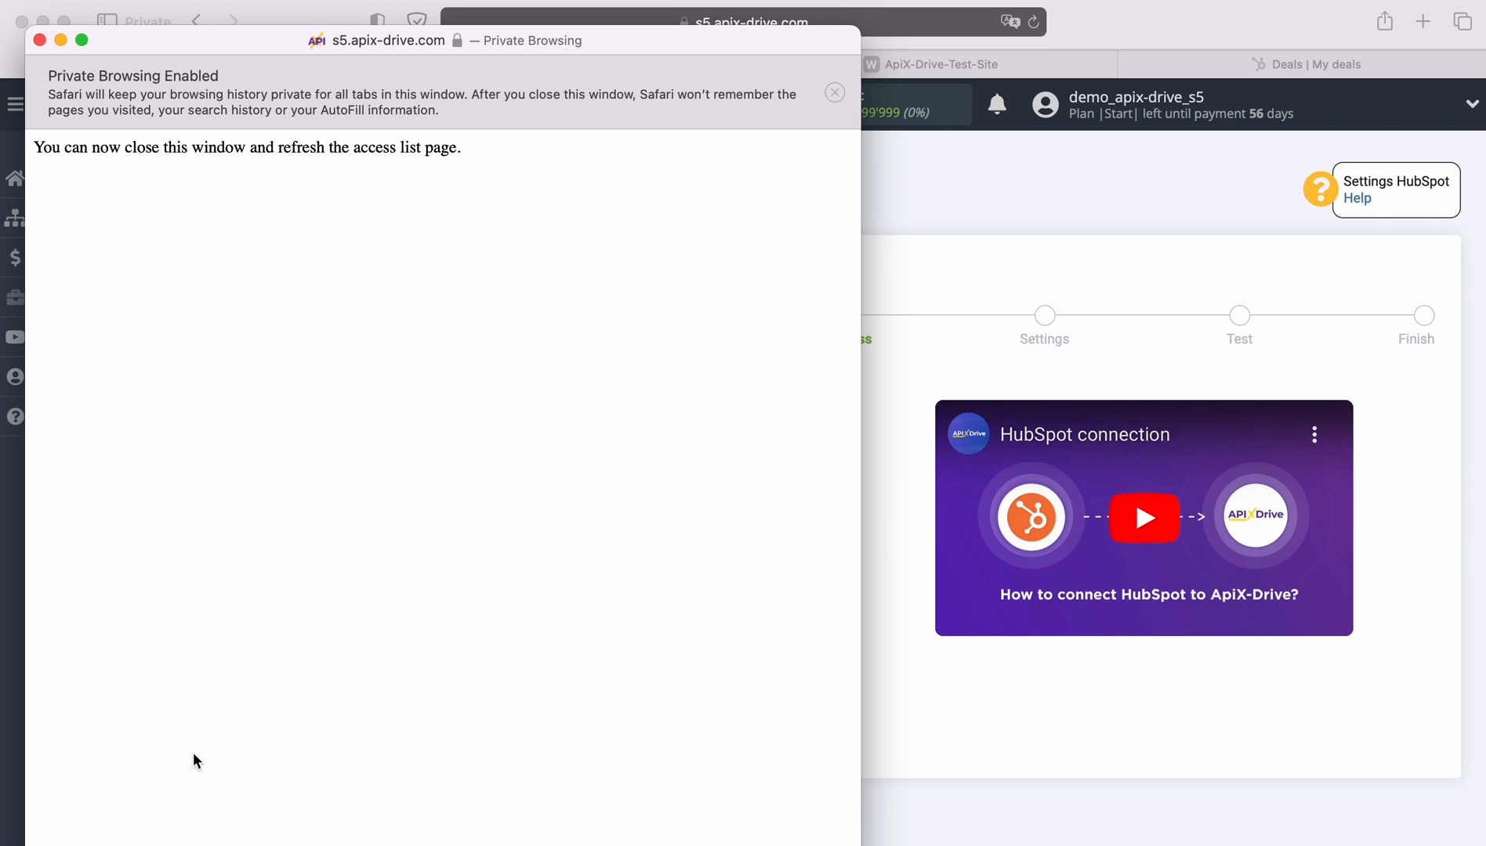
pyautogui.click(40, 40)
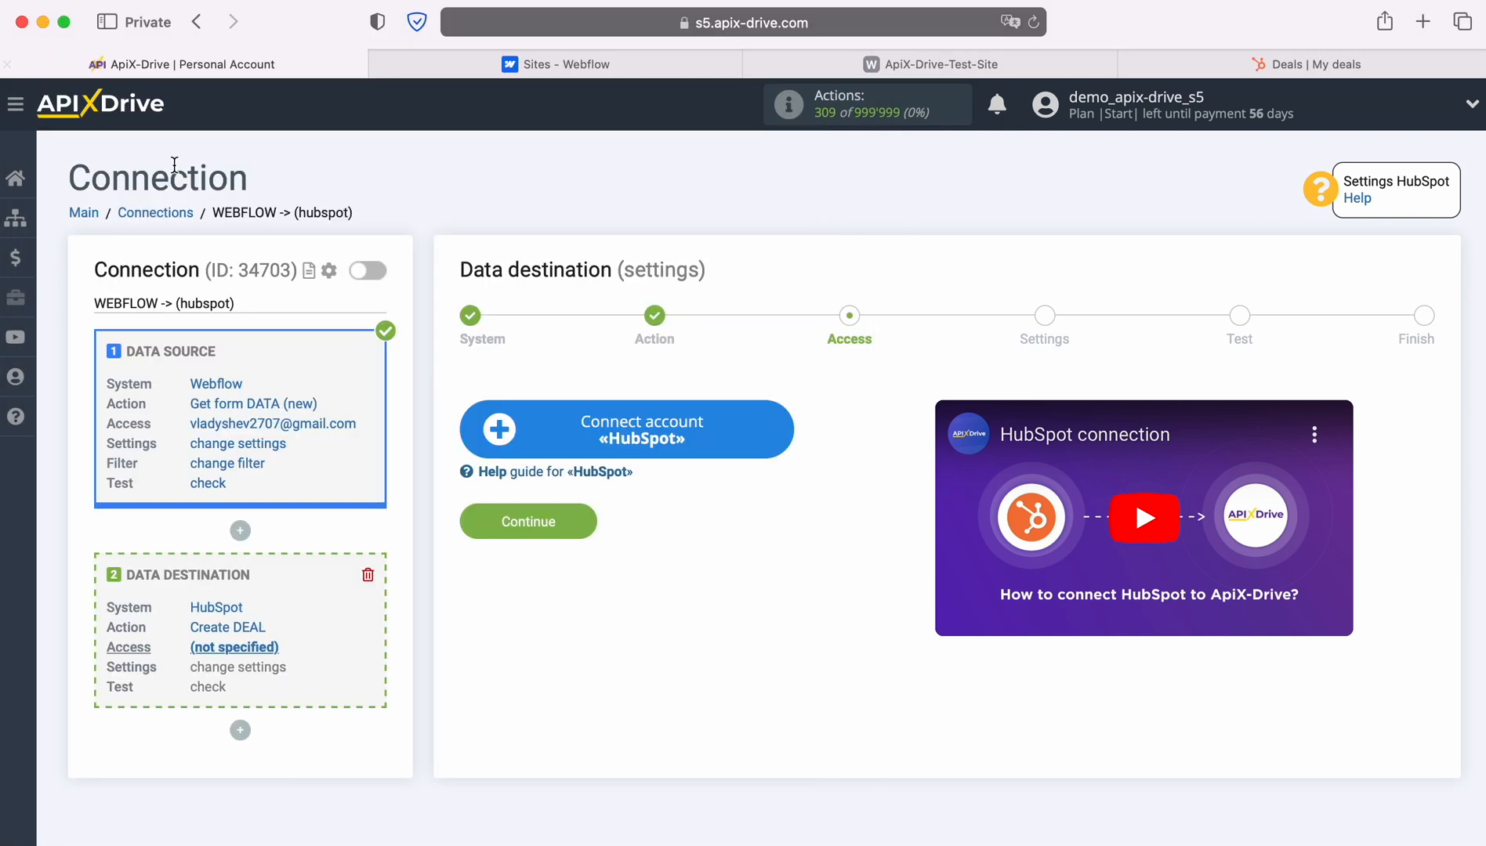
# Reload the page and select the connected HubSpot Hub login as the destination access.
pyautogui.click(1034, 23)
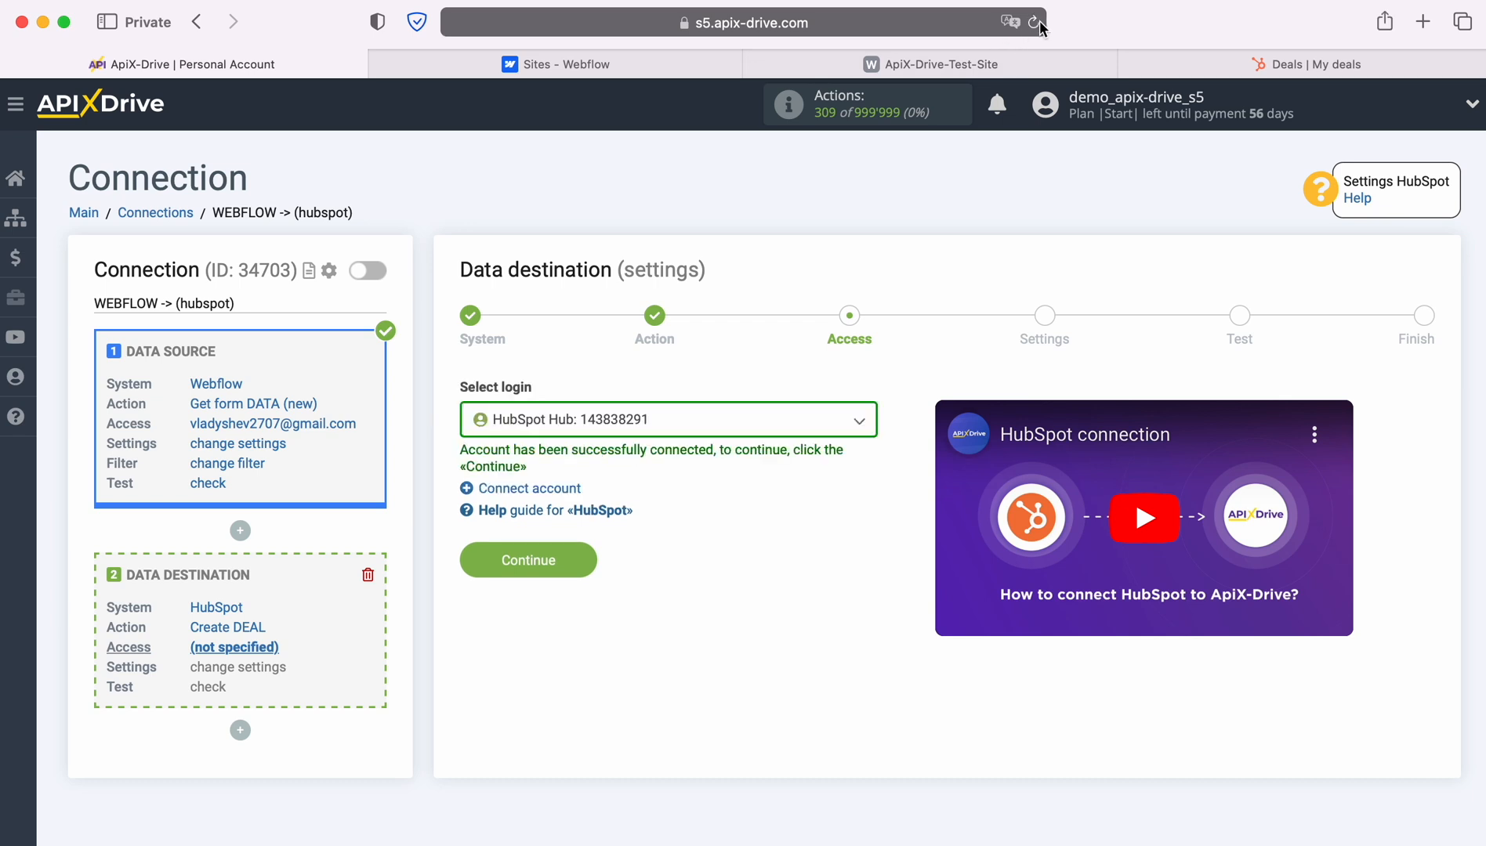
pyautogui.click(856, 422)
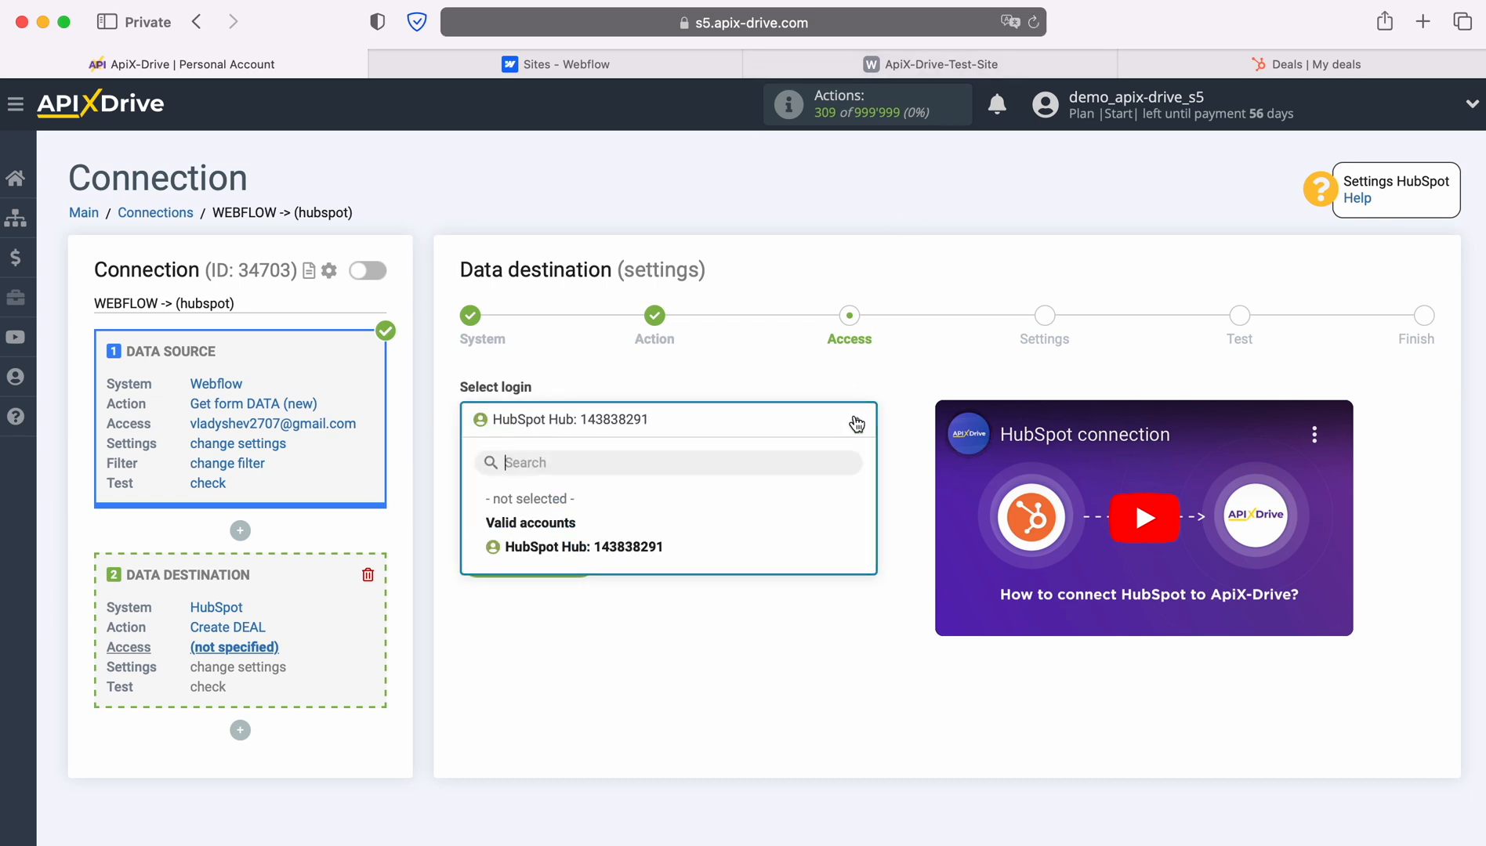
pyautogui.click(648, 542)
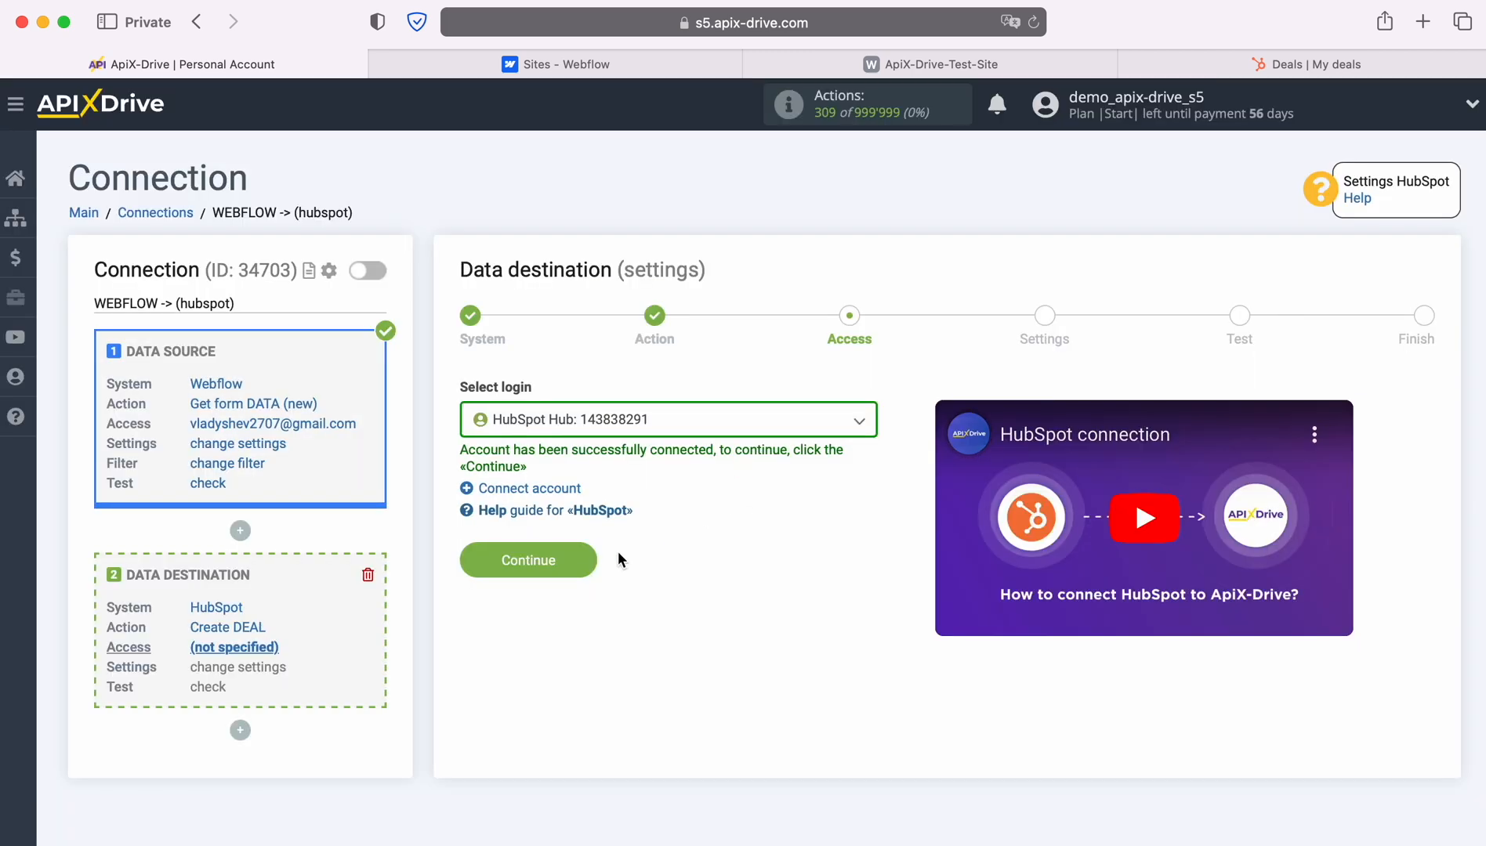
pyautogui.click(588, 553)
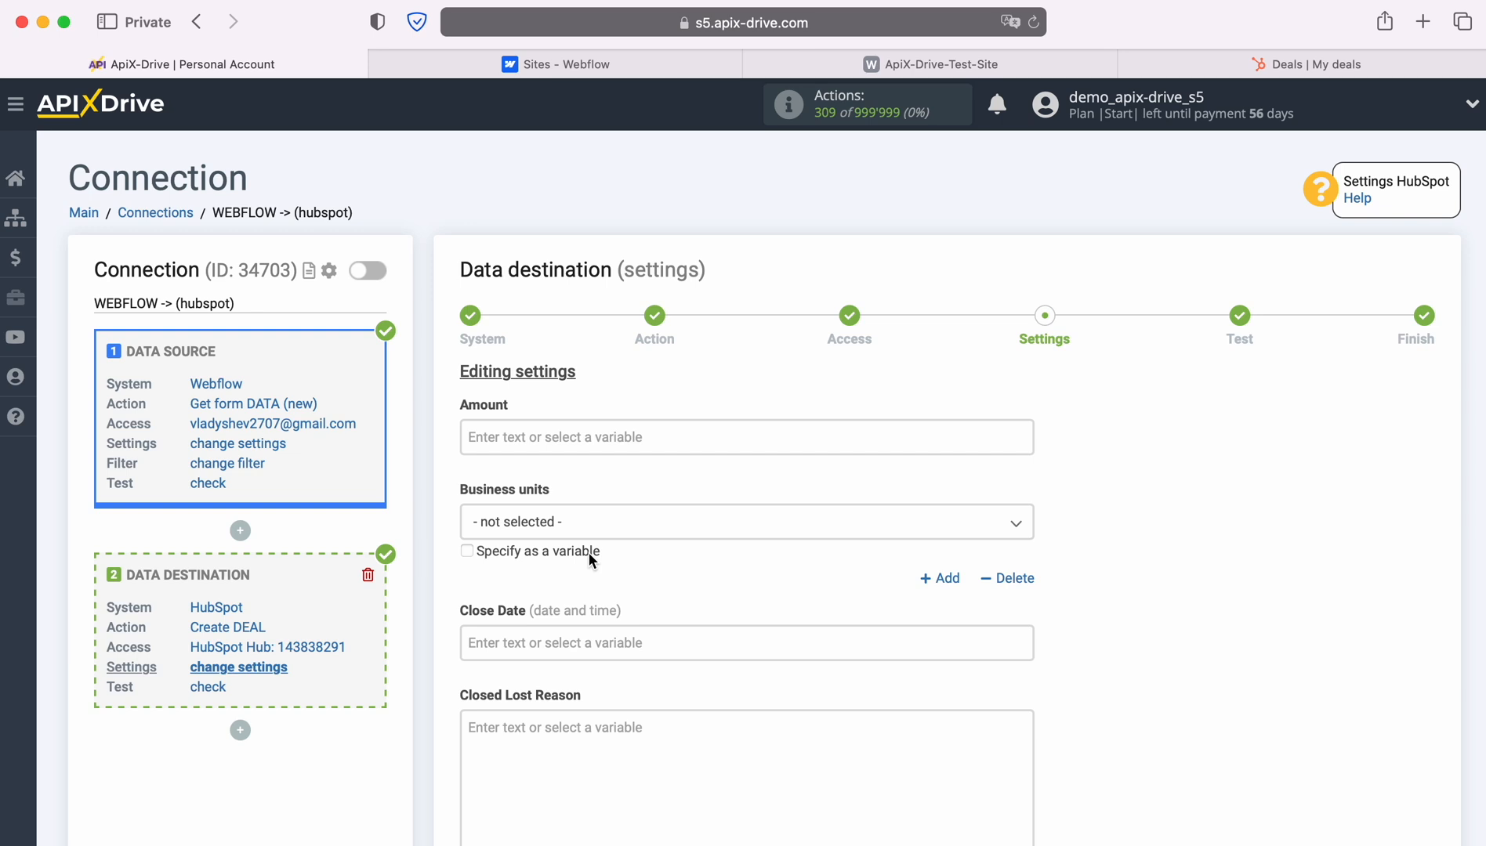
# Set Deal Name to 'New Lead from Webflow' followed by the Webflow Name variable.
pyautogui.scroll(-4, 769, 525)
pyautogui.scroll(-6, 782, 520)
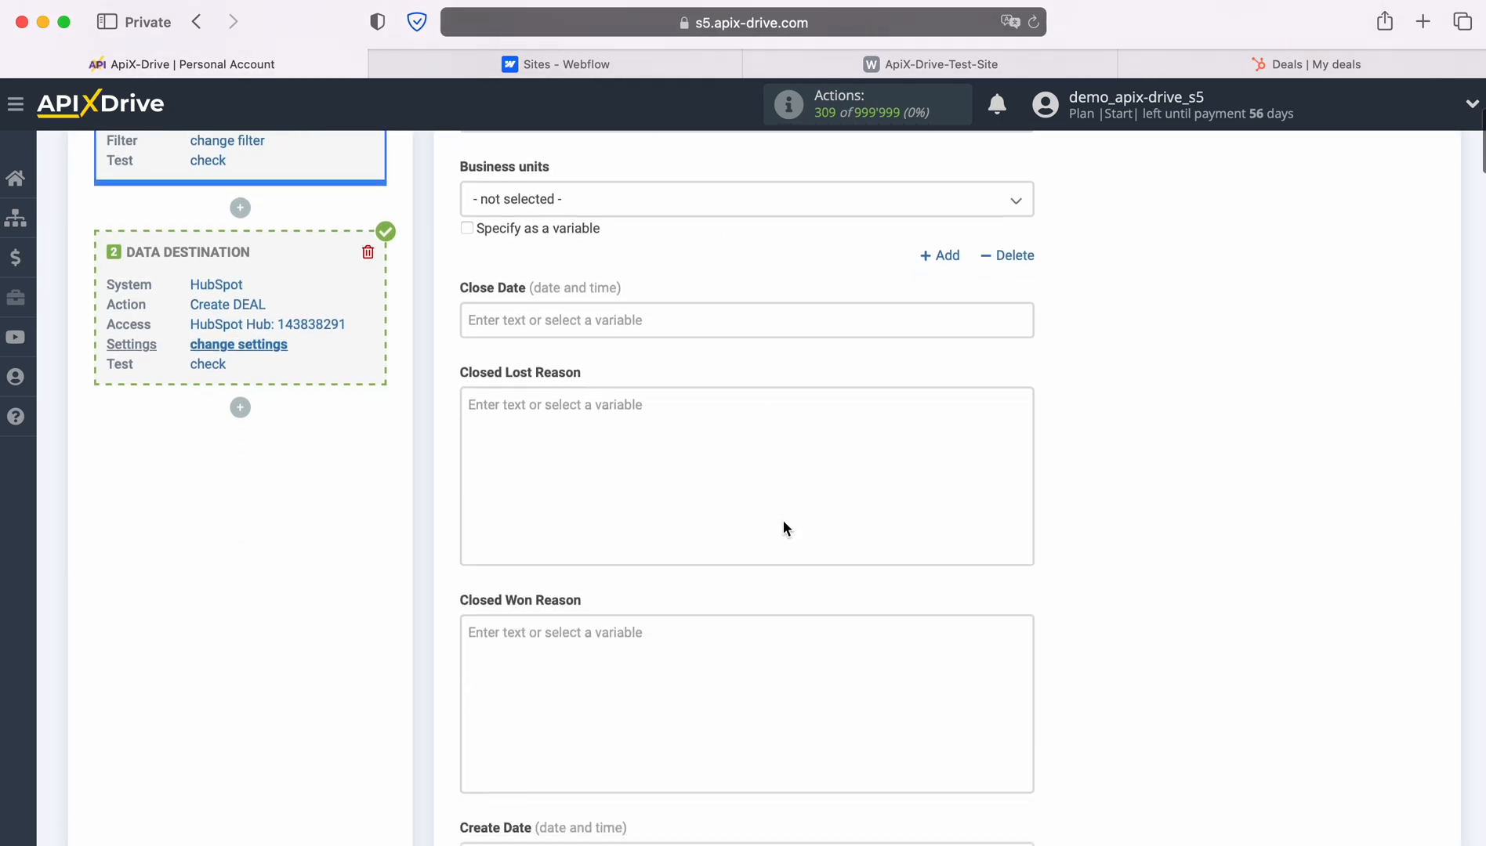
pyautogui.scroll(-2, 782, 525)
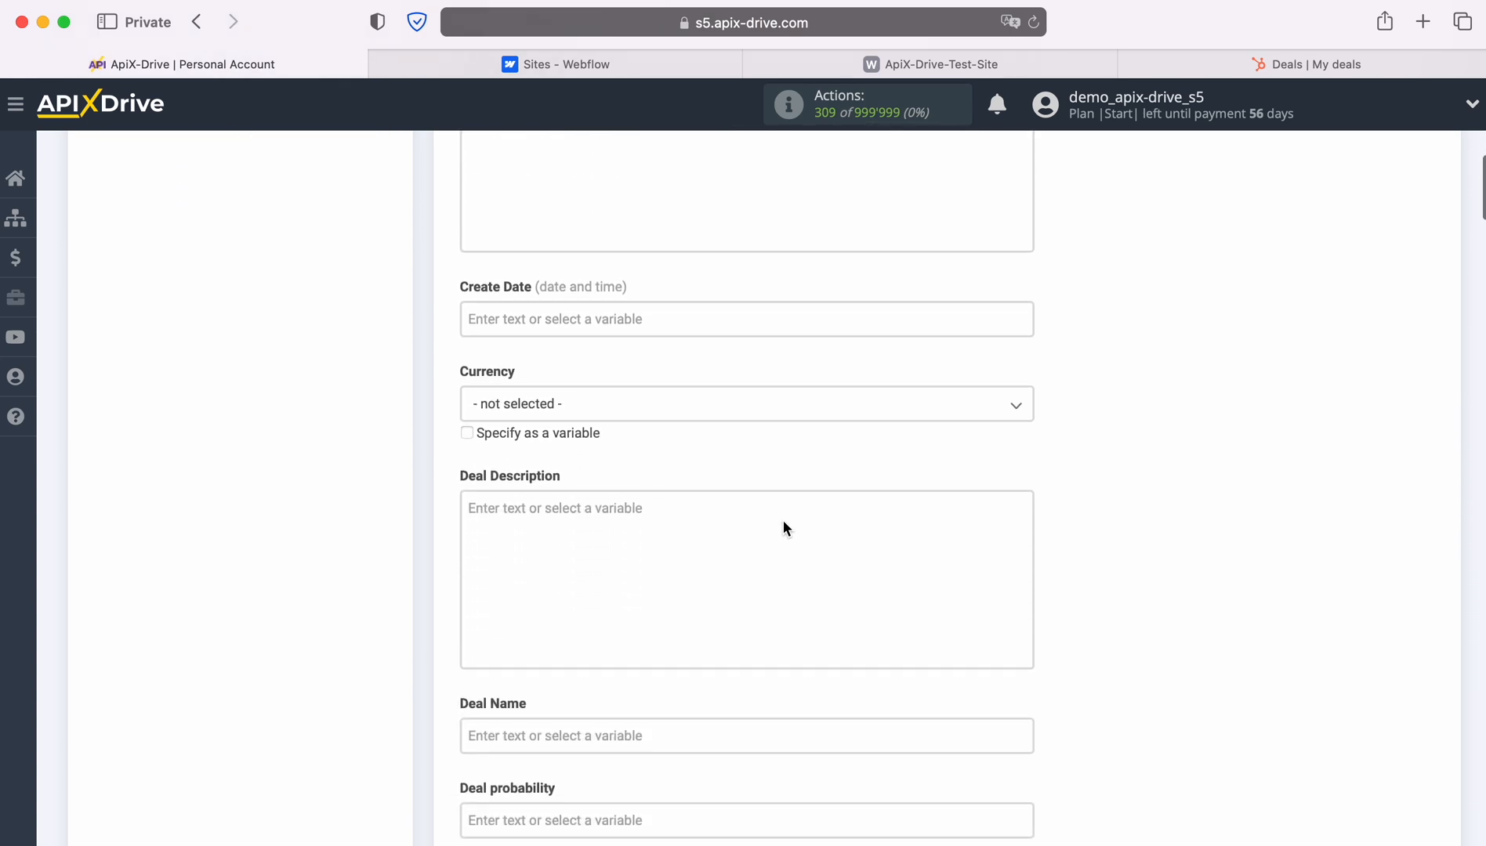
pyautogui.scroll(-1, 782, 522)
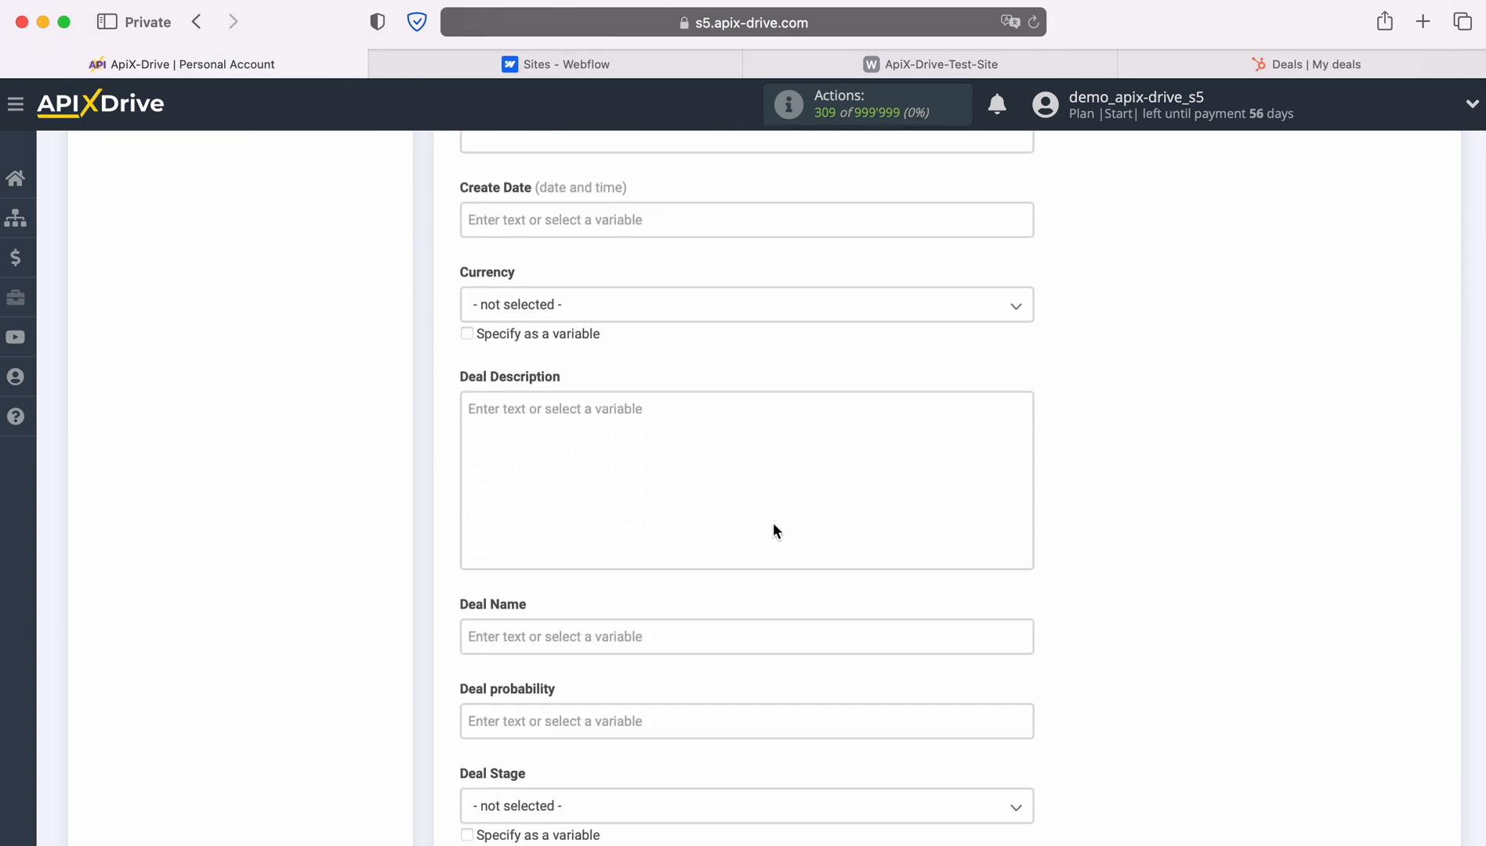
pyautogui.click(590, 636)
pyautogui.scroll(-2, 832, 517)
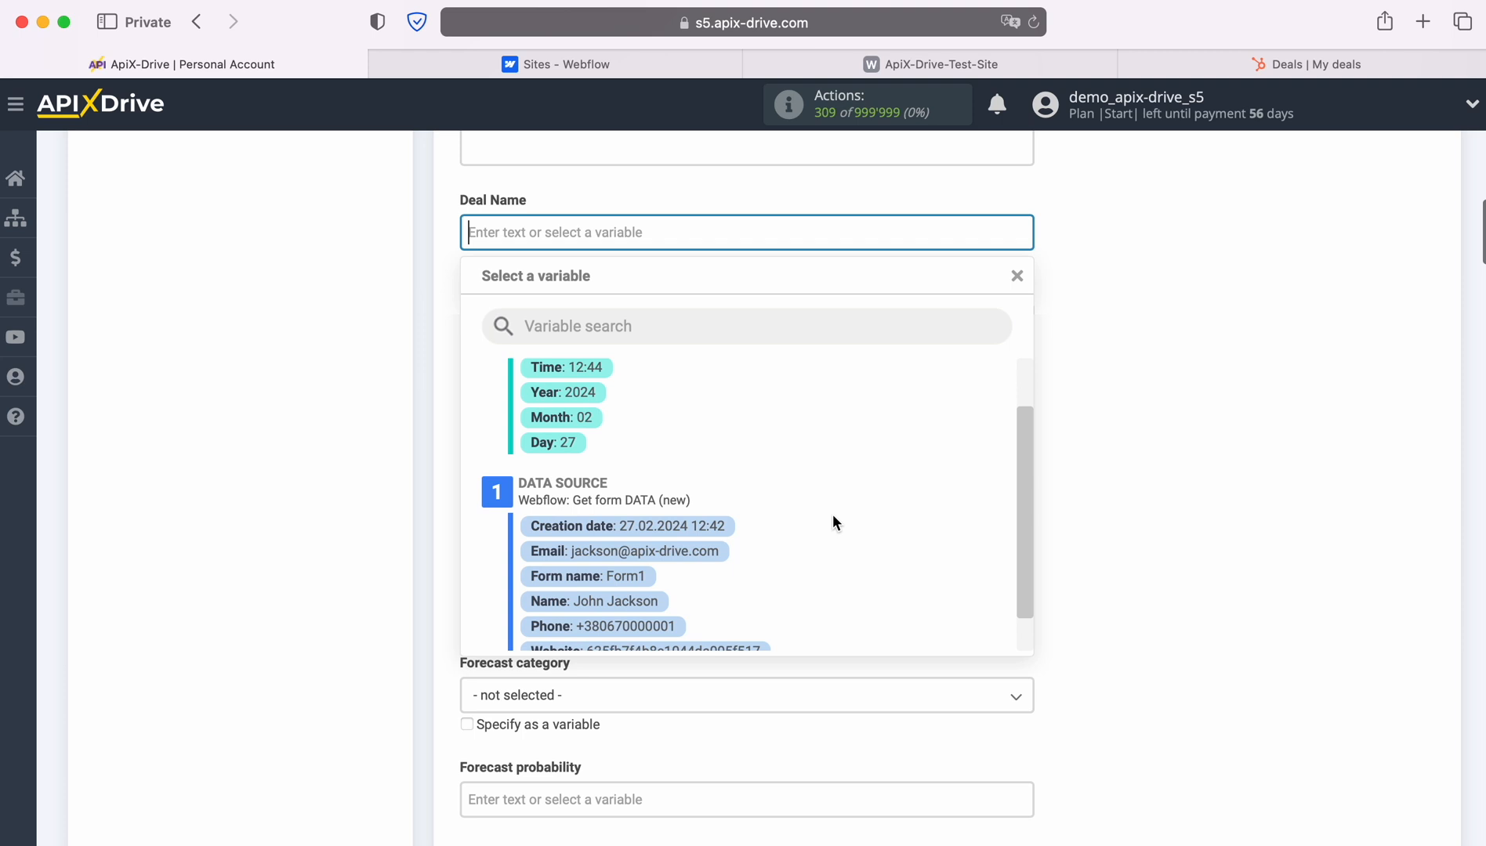
pyautogui.click(616, 601)
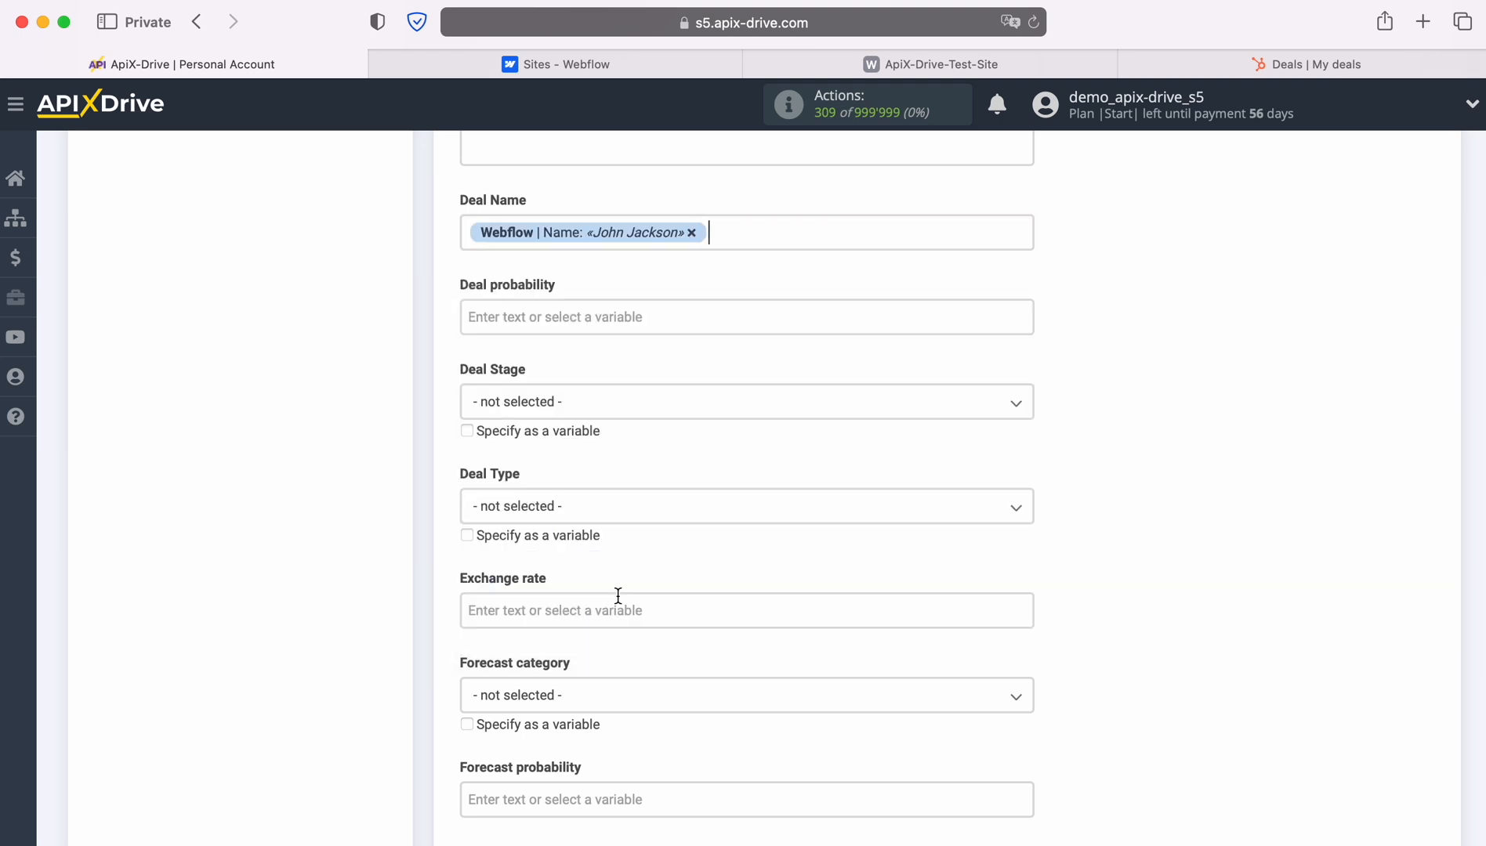
pyautogui.click(467, 232)
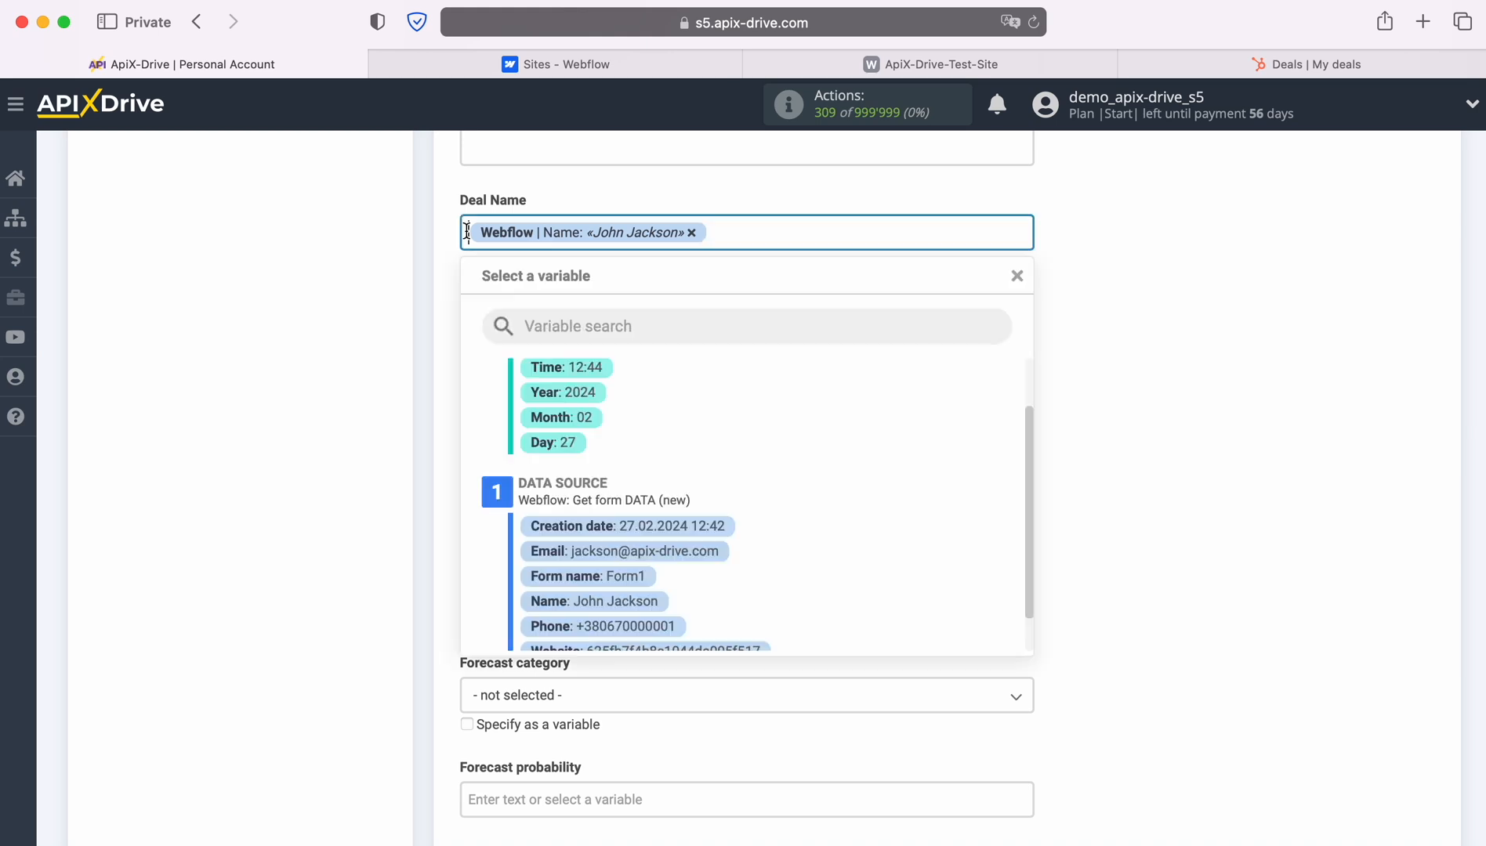
pyautogui.write('New Lead')
pyautogui.write('from Web')
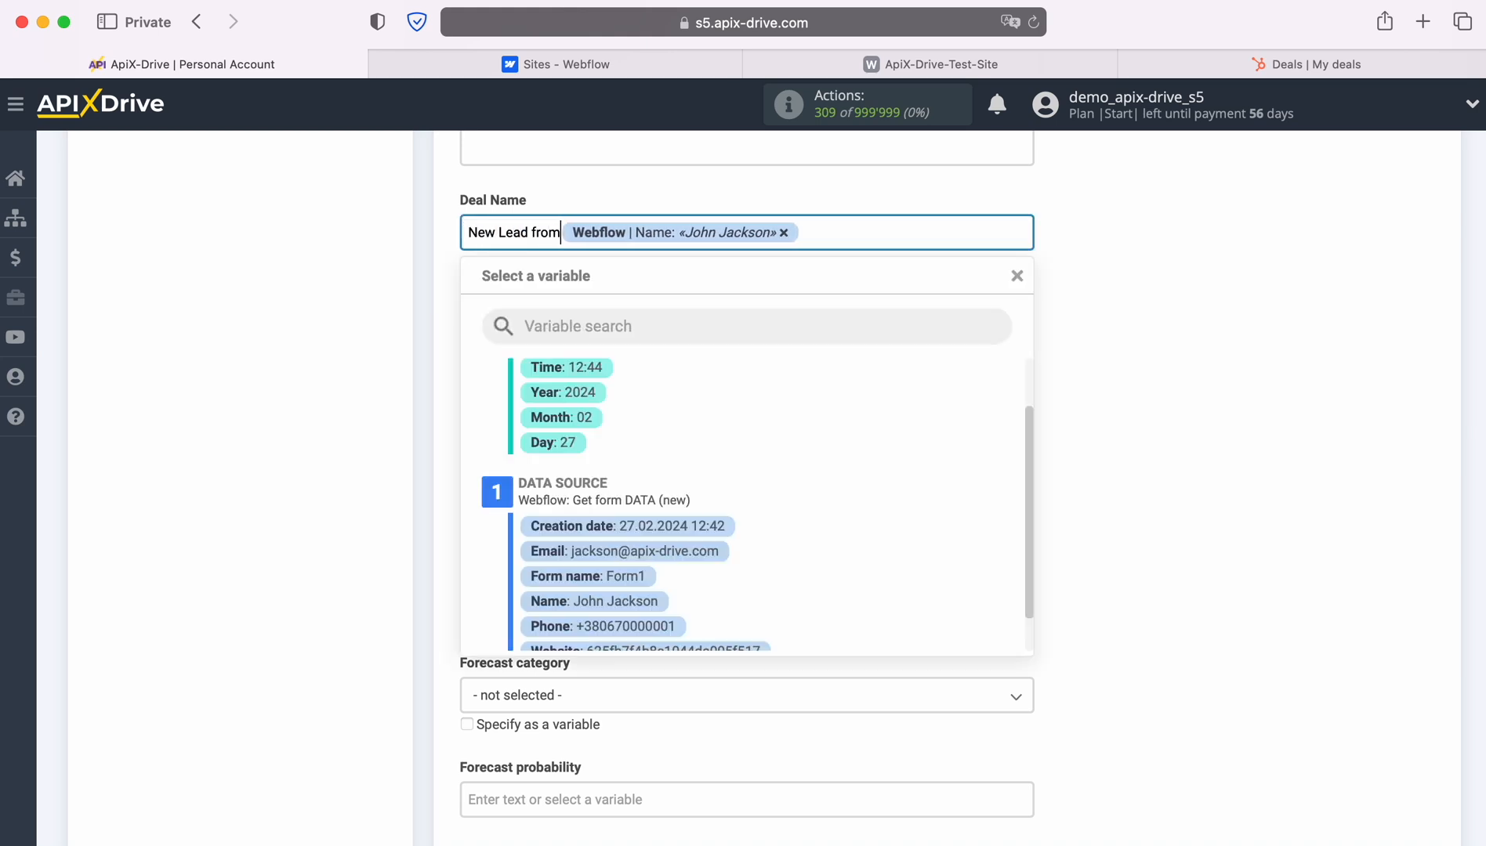
pyautogui.write('flow')
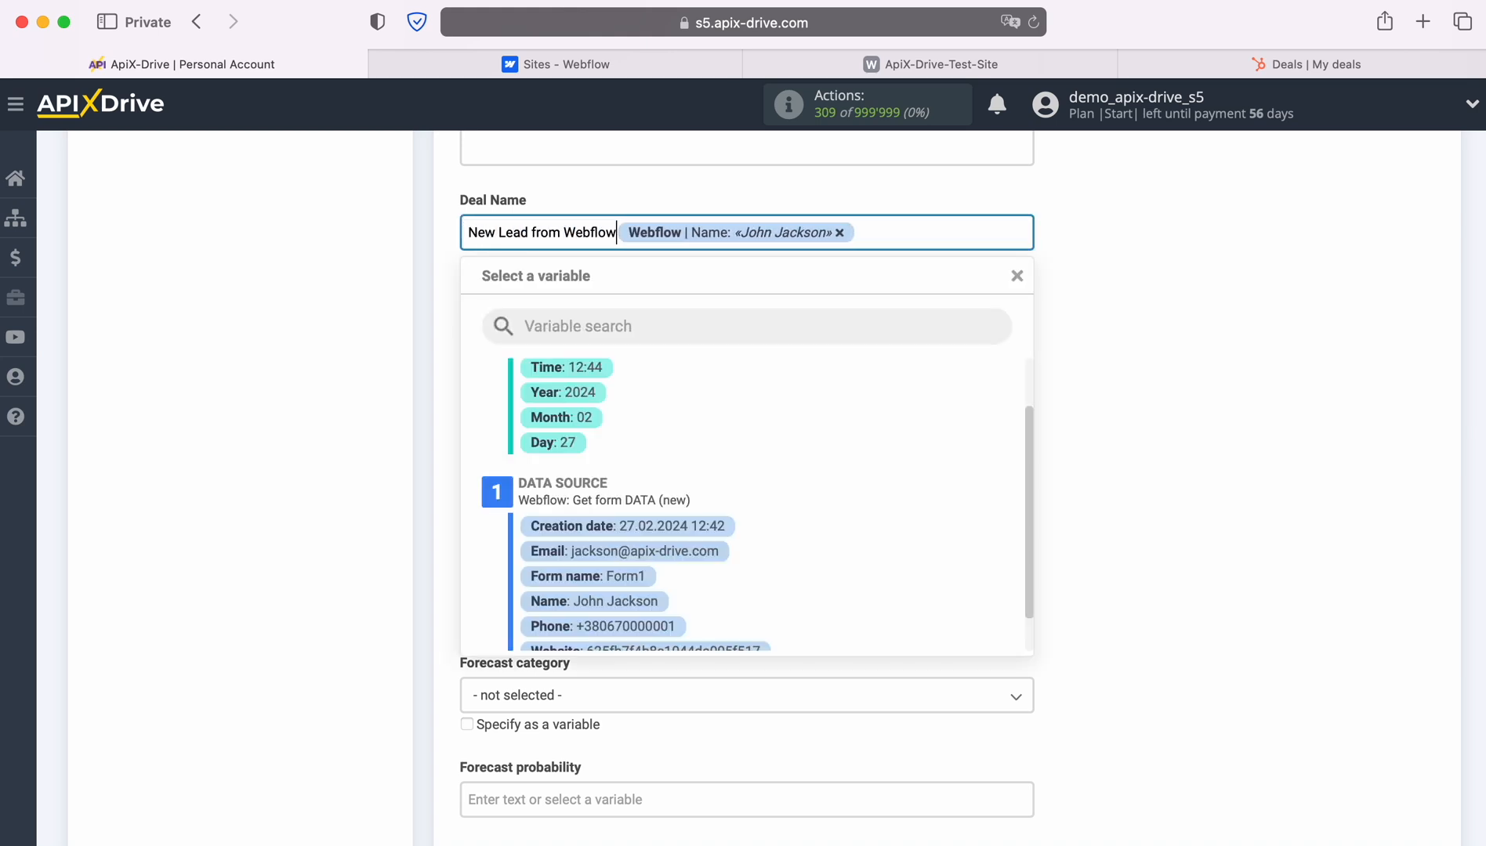
pyautogui.scroll(2, 489, 234)
pyautogui.click(491, 234)
# Start the deal description with Date and Name lines, each followed by its Webflow value.
pyautogui.write('D')
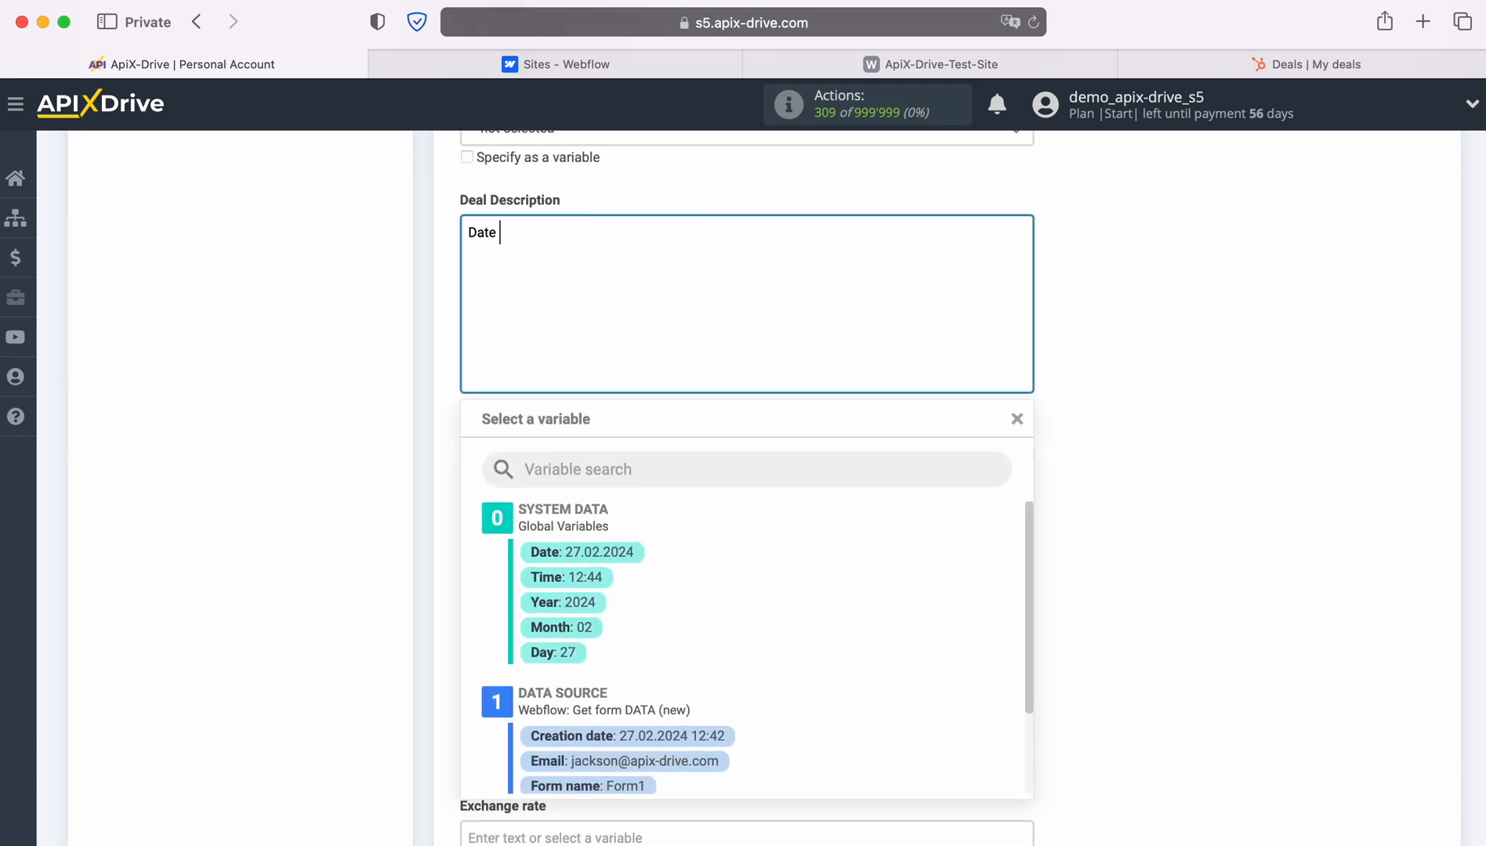
pyautogui.write('ate')
pyautogui.click(705, 737)
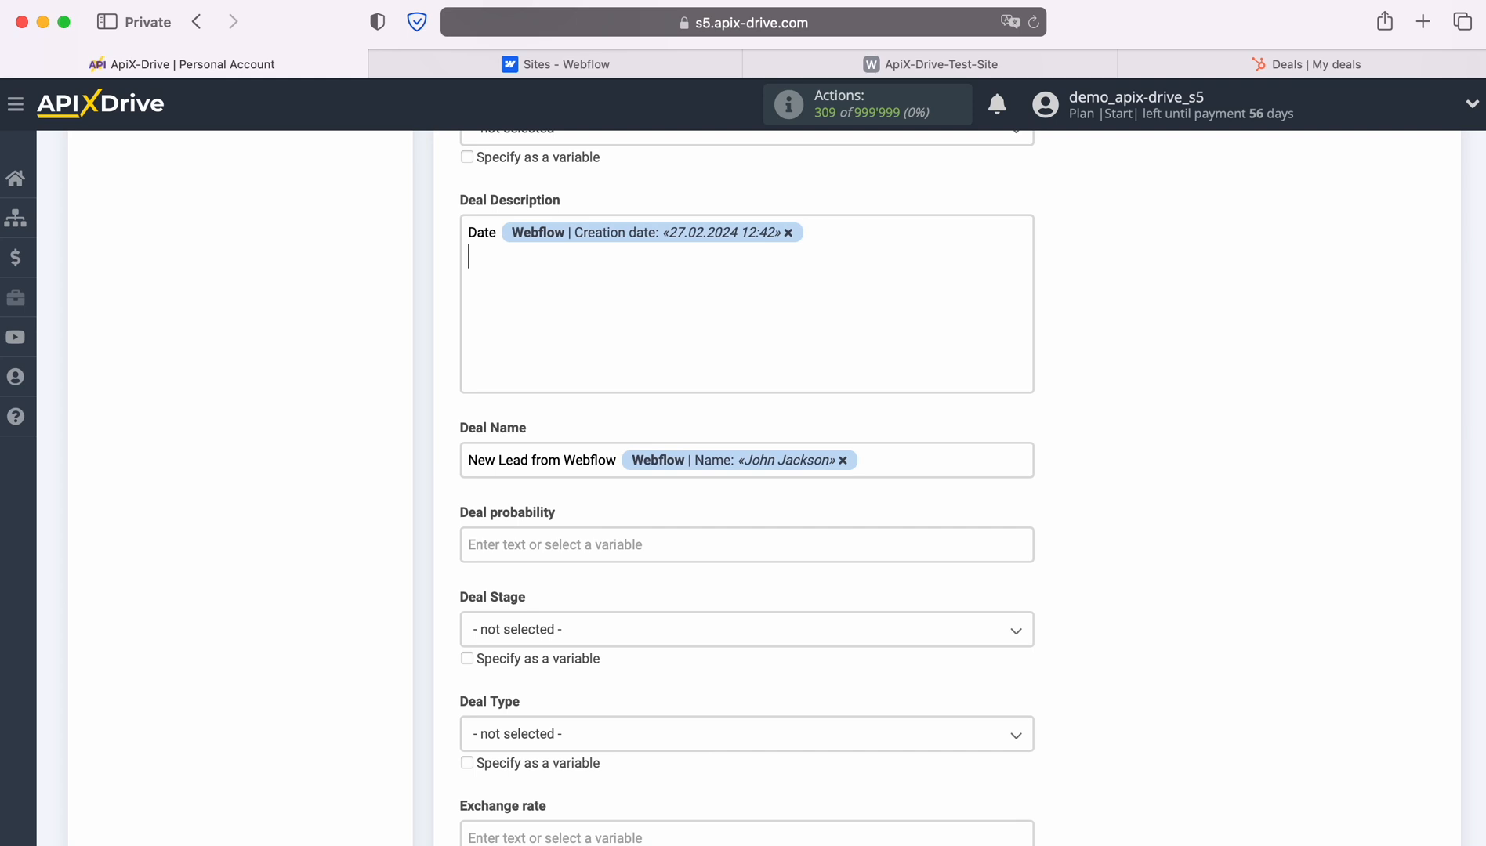
pyautogui.write('Name')
pyautogui.click(606, 281)
pyautogui.scroll(-3, 756, 691)
pyautogui.click(640, 733)
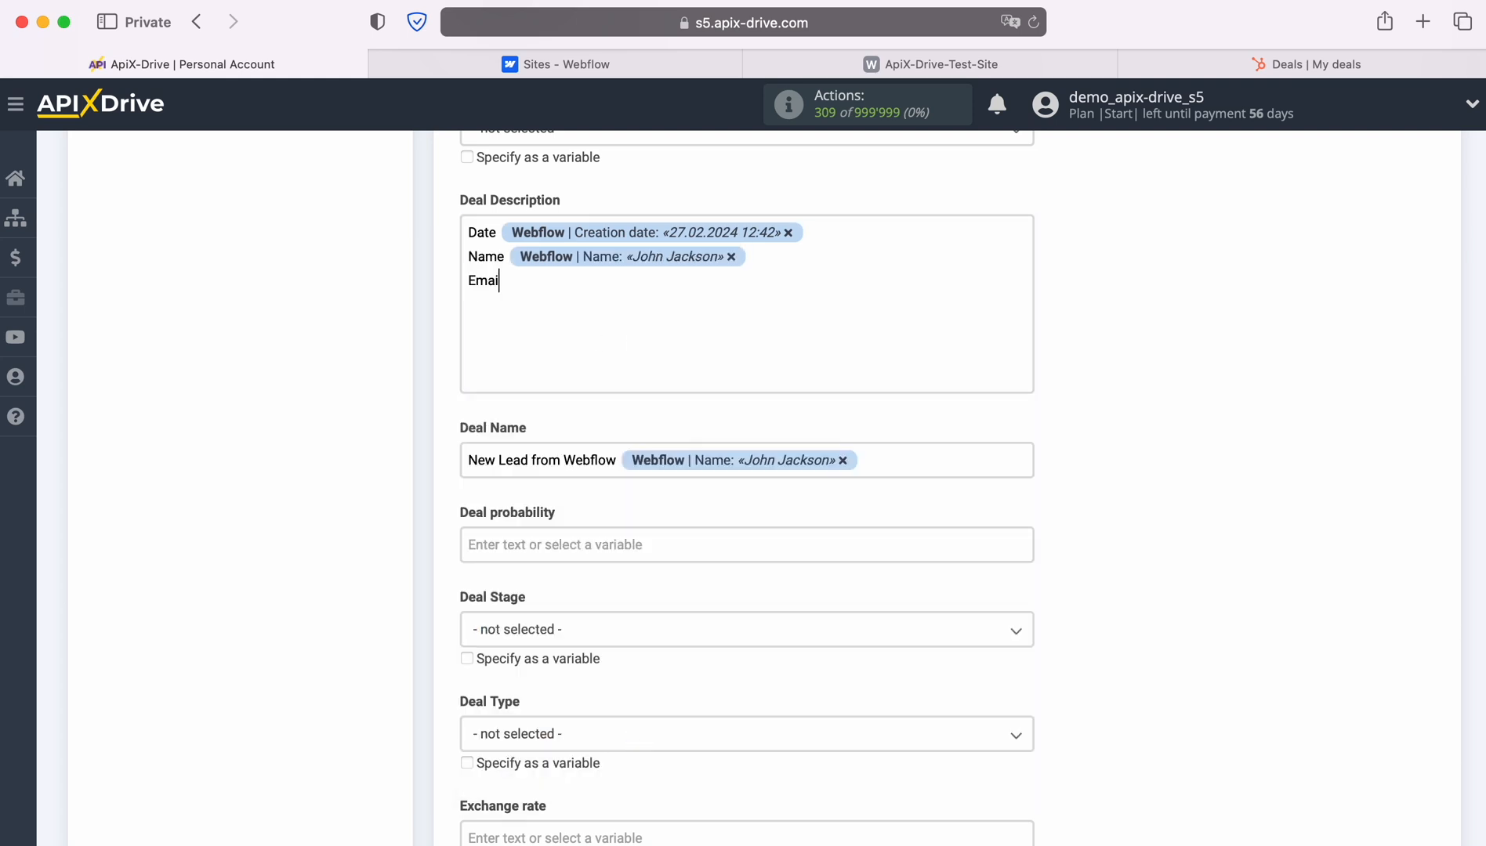
# Add Email, Phone and Form lines followed by the Webflow Email, Phone and Form name values.
pyautogui.write('Email')
pyautogui.click(583, 290)
pyautogui.scroll(-1, 705, 588)
pyautogui.click(645, 648)
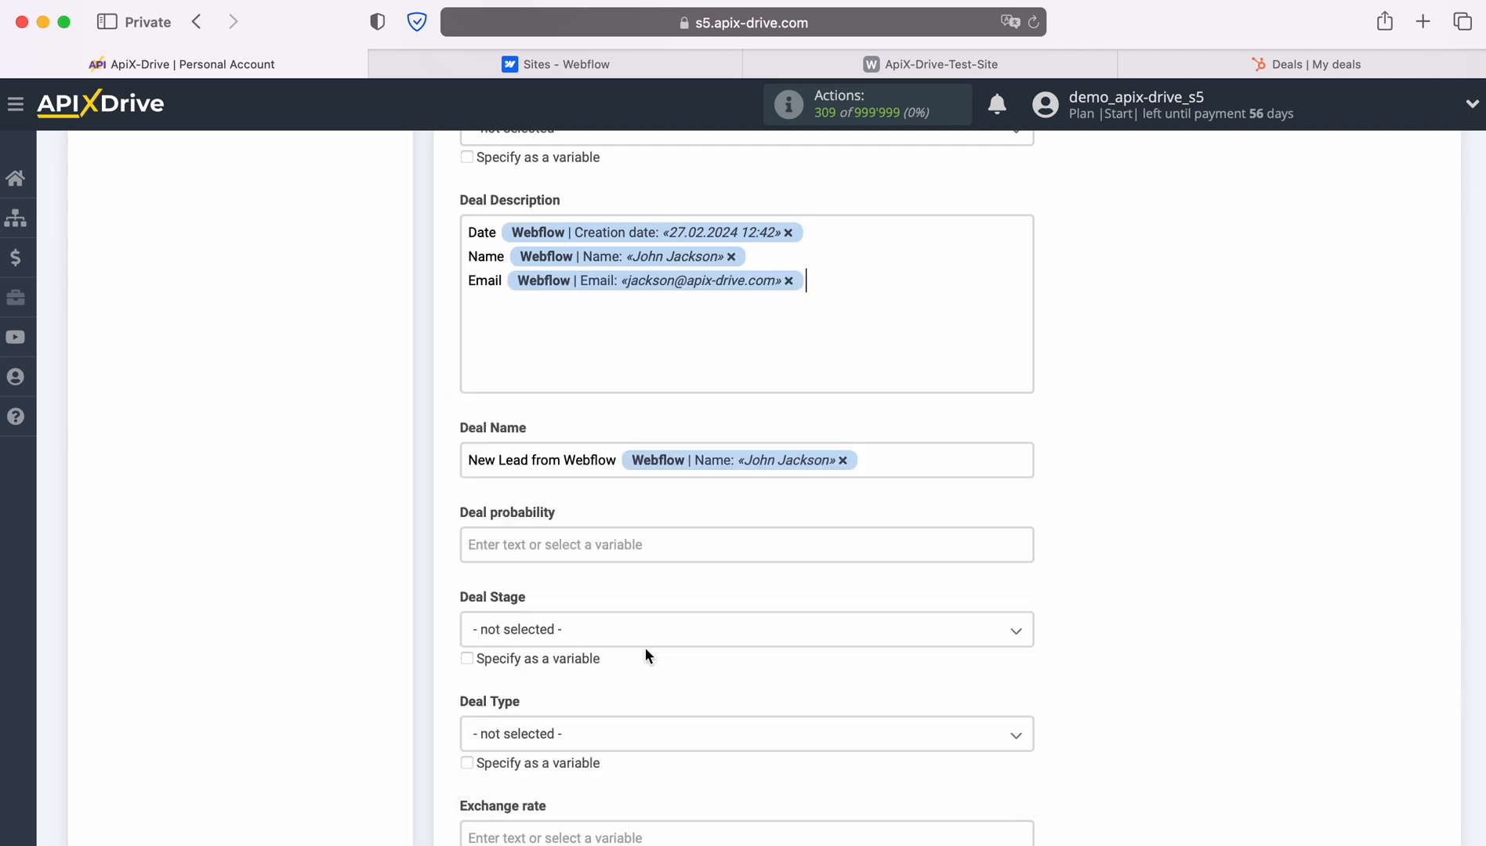
pyautogui.click(636, 360)
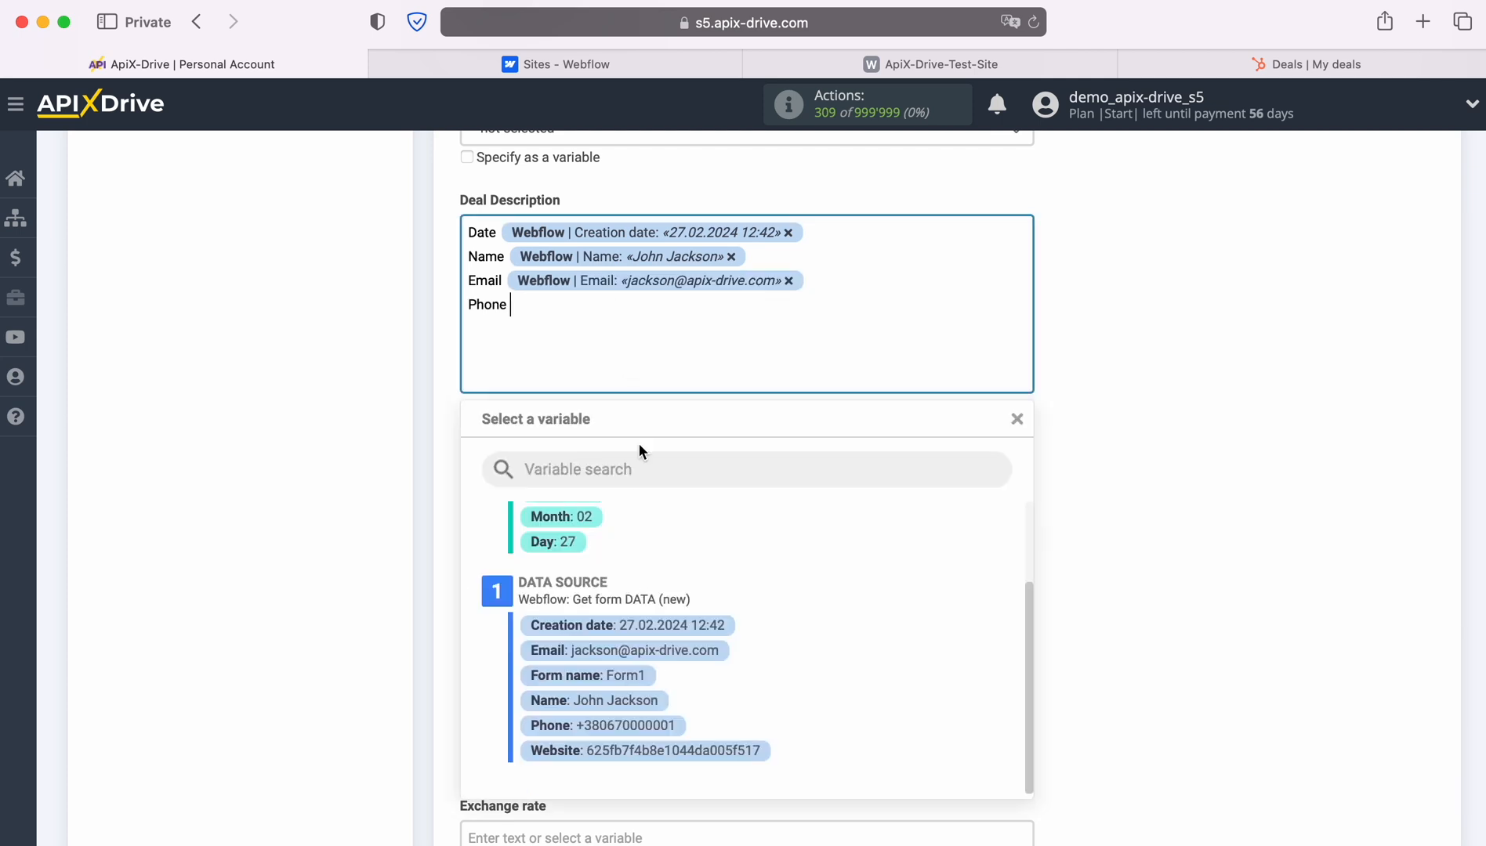
pyautogui.click(660, 728)
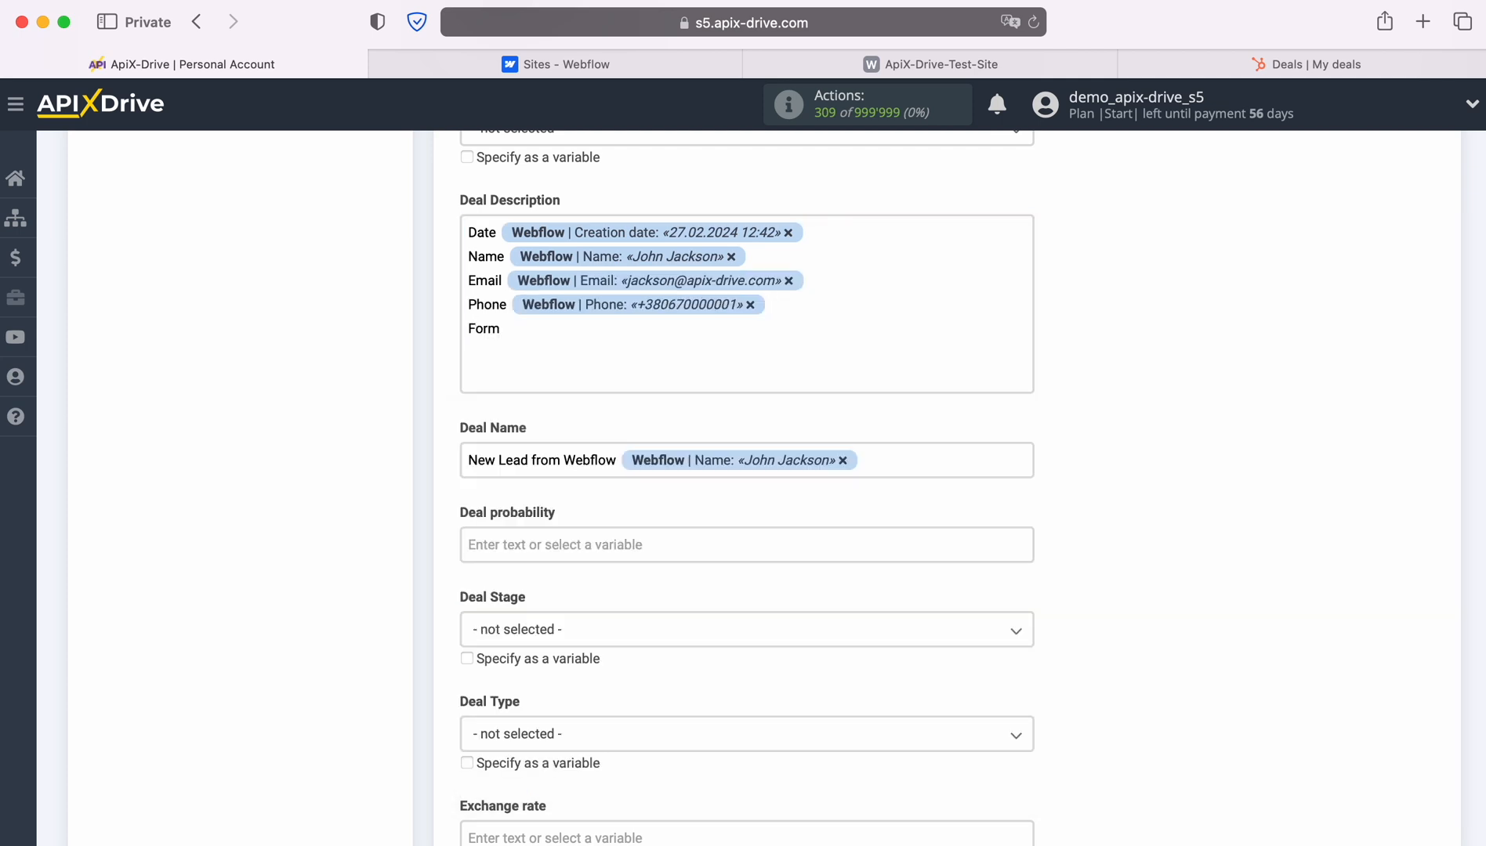
pyautogui.write('Form')
pyautogui.click(591, 383)
pyautogui.click(621, 678)
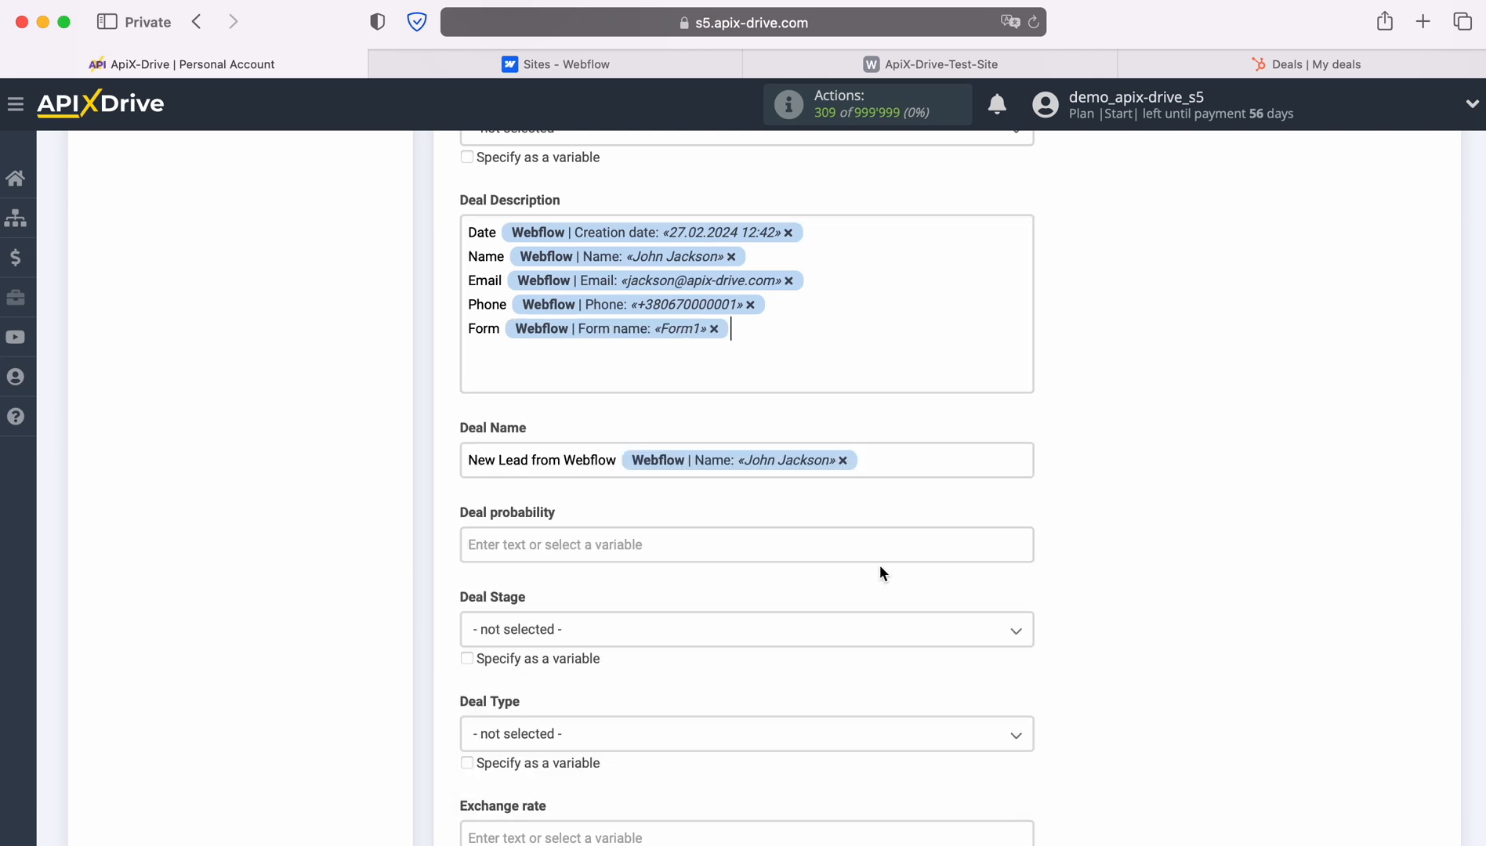
pyautogui.scroll(-3, 879, 572)
# Set the deal stage to Appointment Scheduled.
pyautogui.click(684, 397)
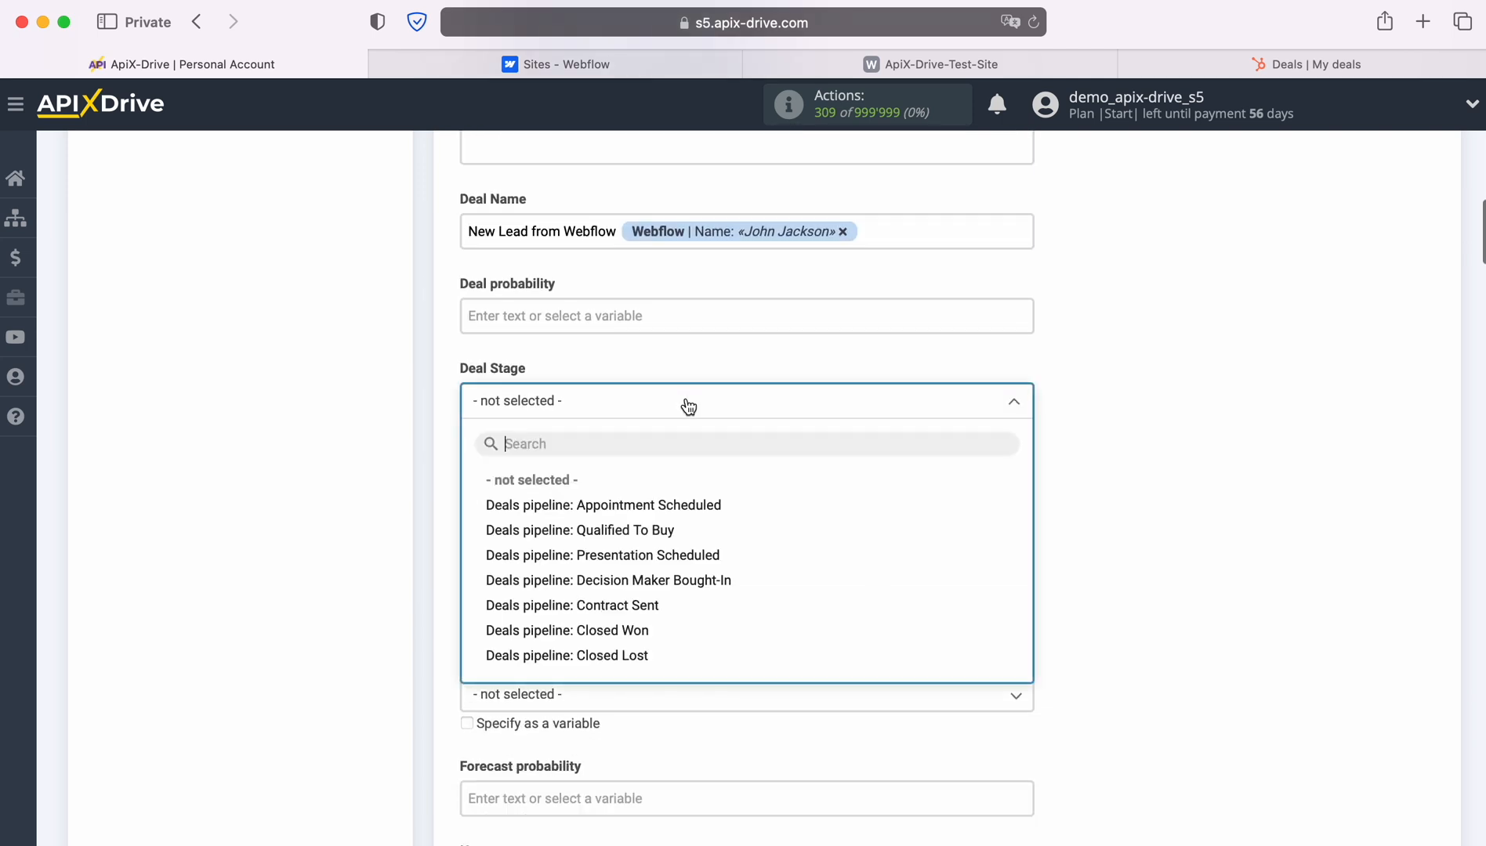
pyautogui.click(616, 507)
pyautogui.scroll(-3, 783, 478)
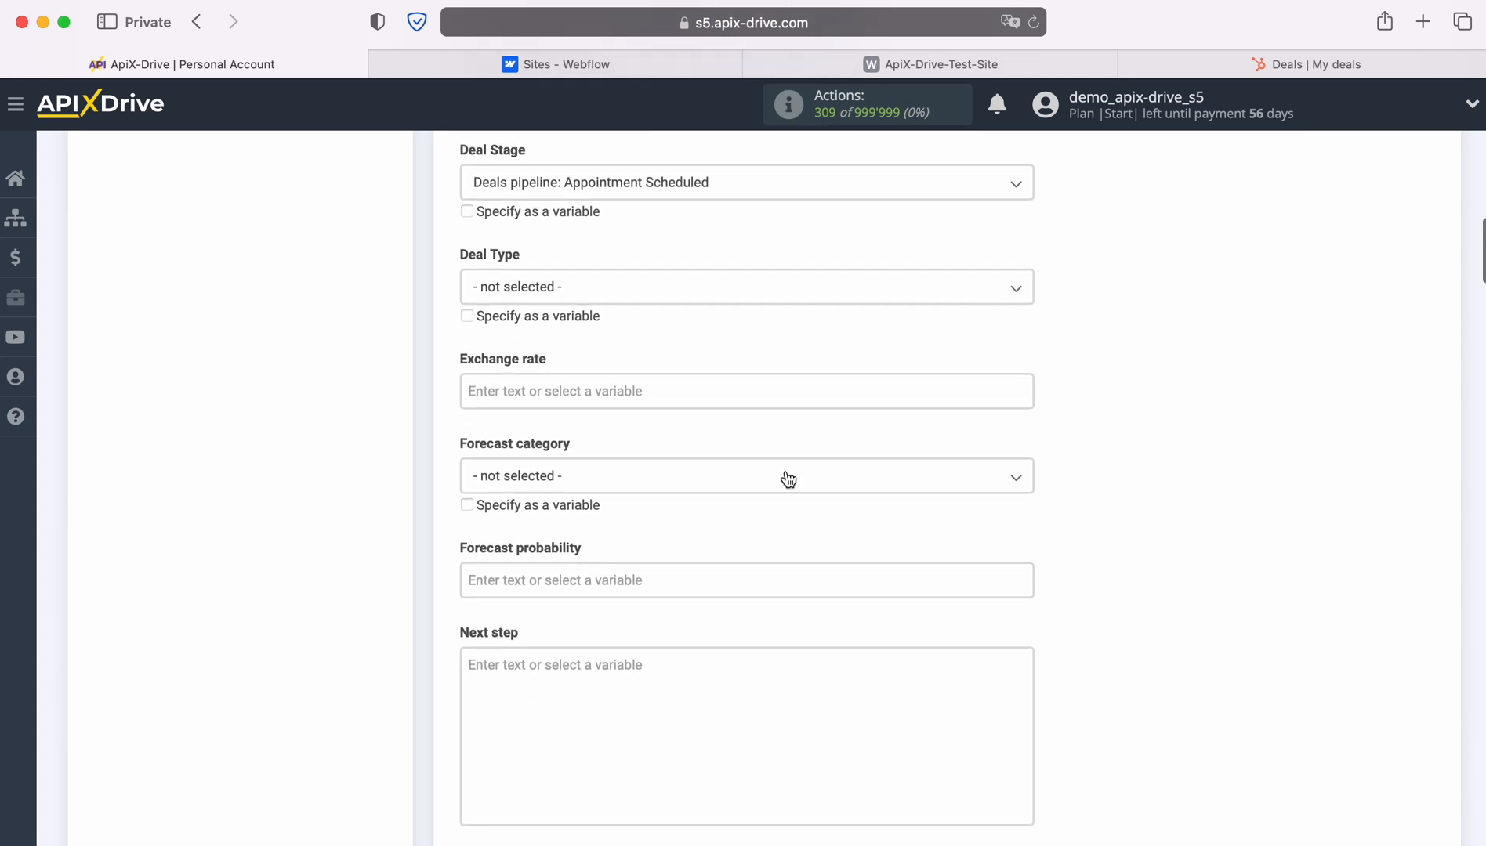
pyautogui.scroll(-8, 787, 478)
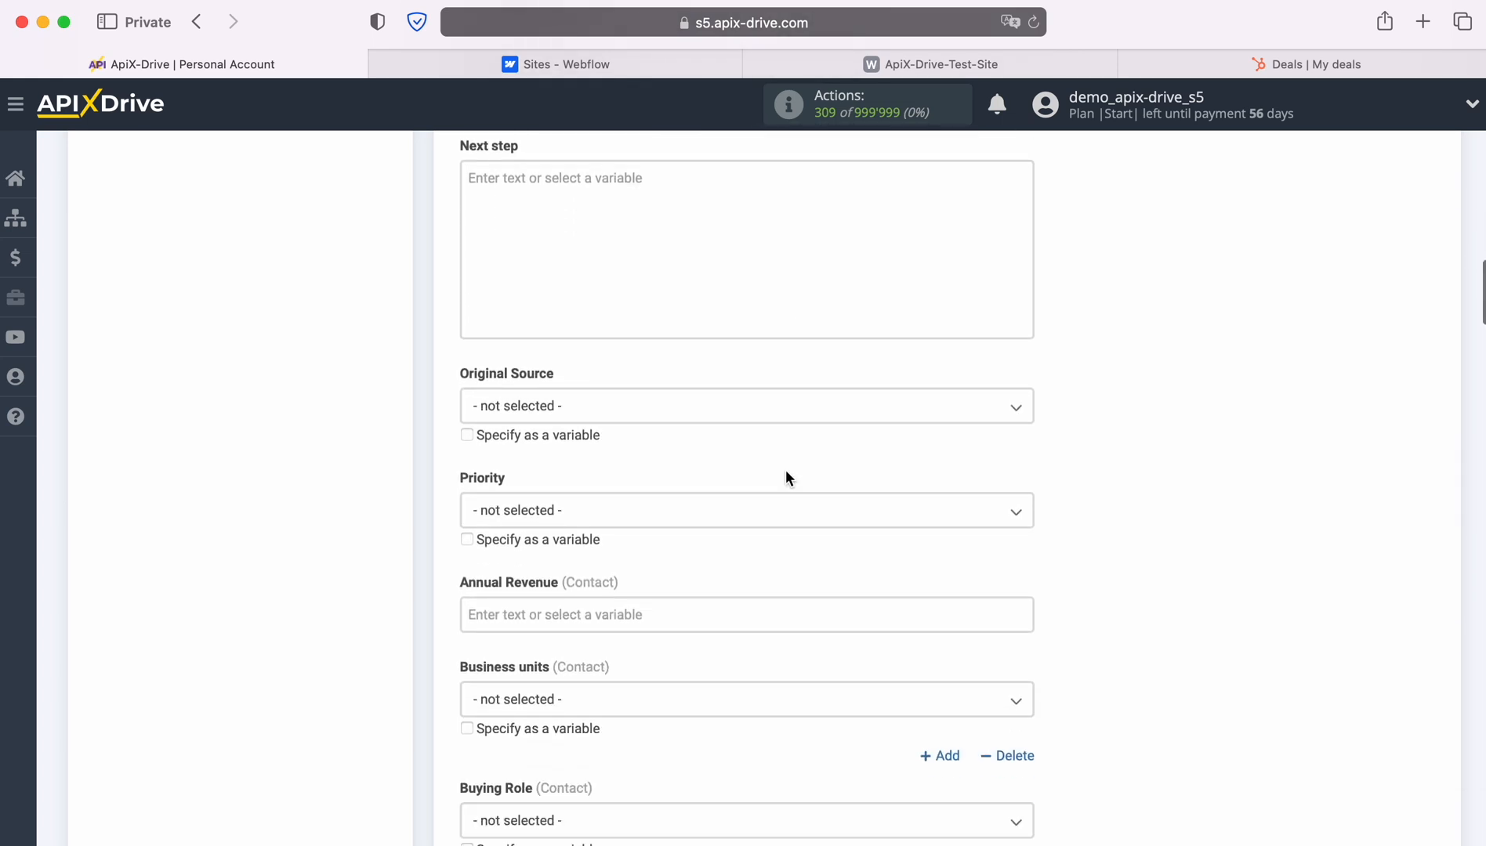
pyautogui.scroll(-6, 786, 476)
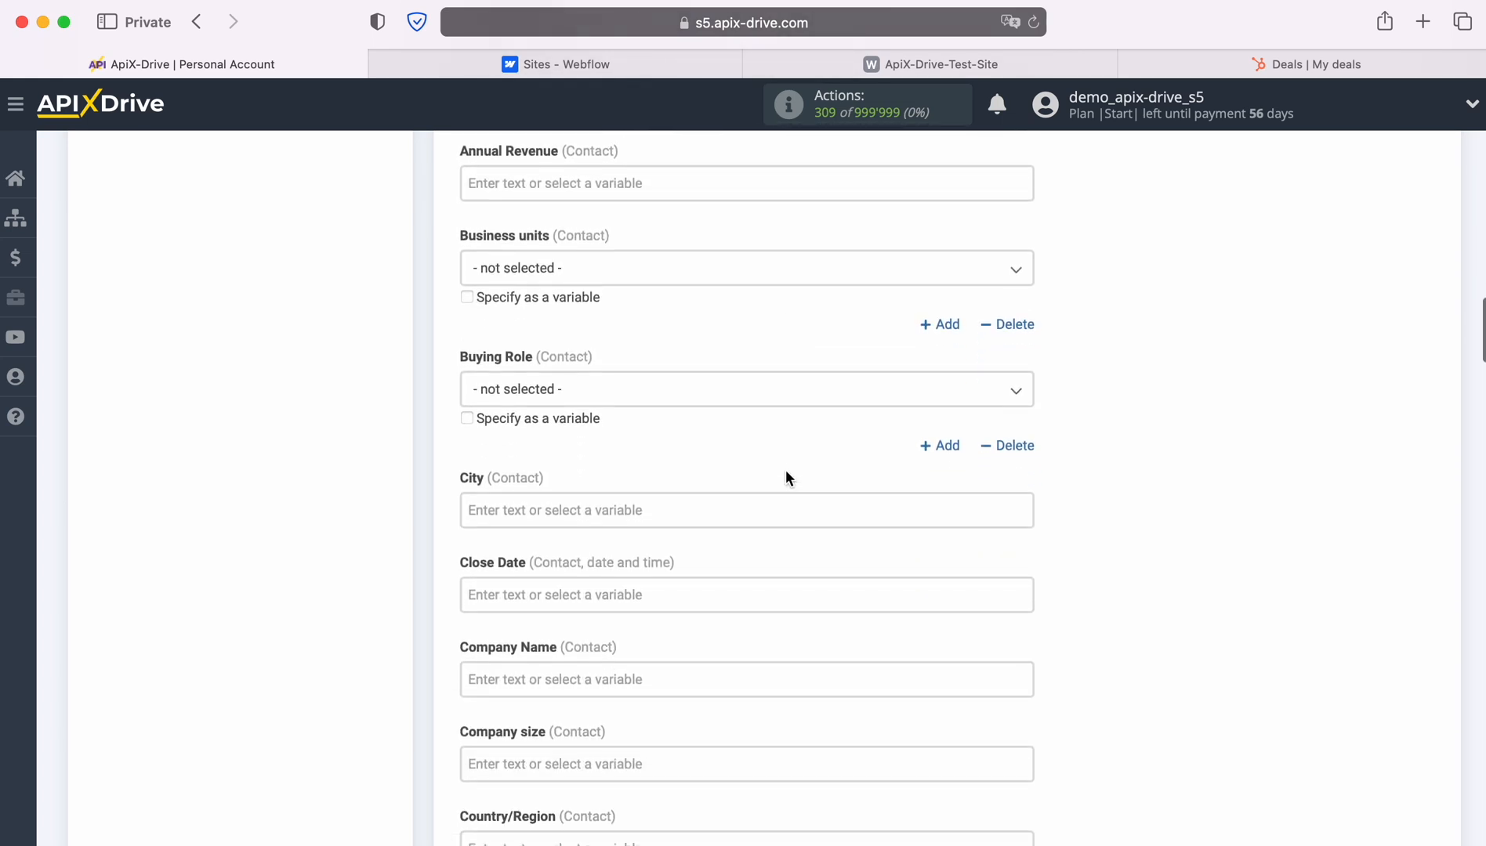
pyautogui.scroll(-4, 786, 477)
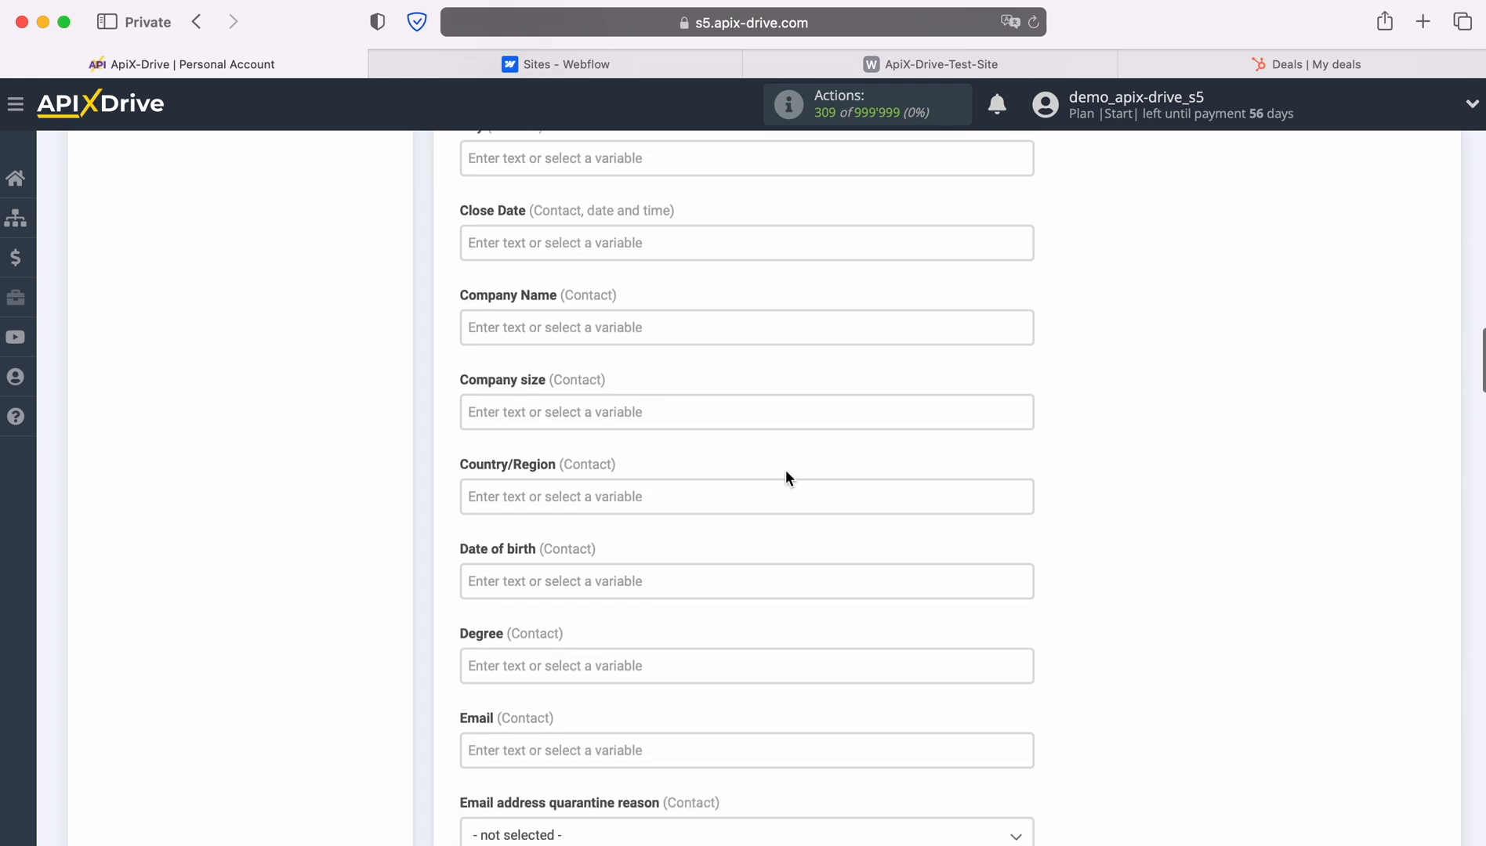
# Map contact Company Name, Email and First Name to Webflow Form name, Email and Name.
pyautogui.click(604, 328)
pyautogui.scroll(-3, 869, 471)
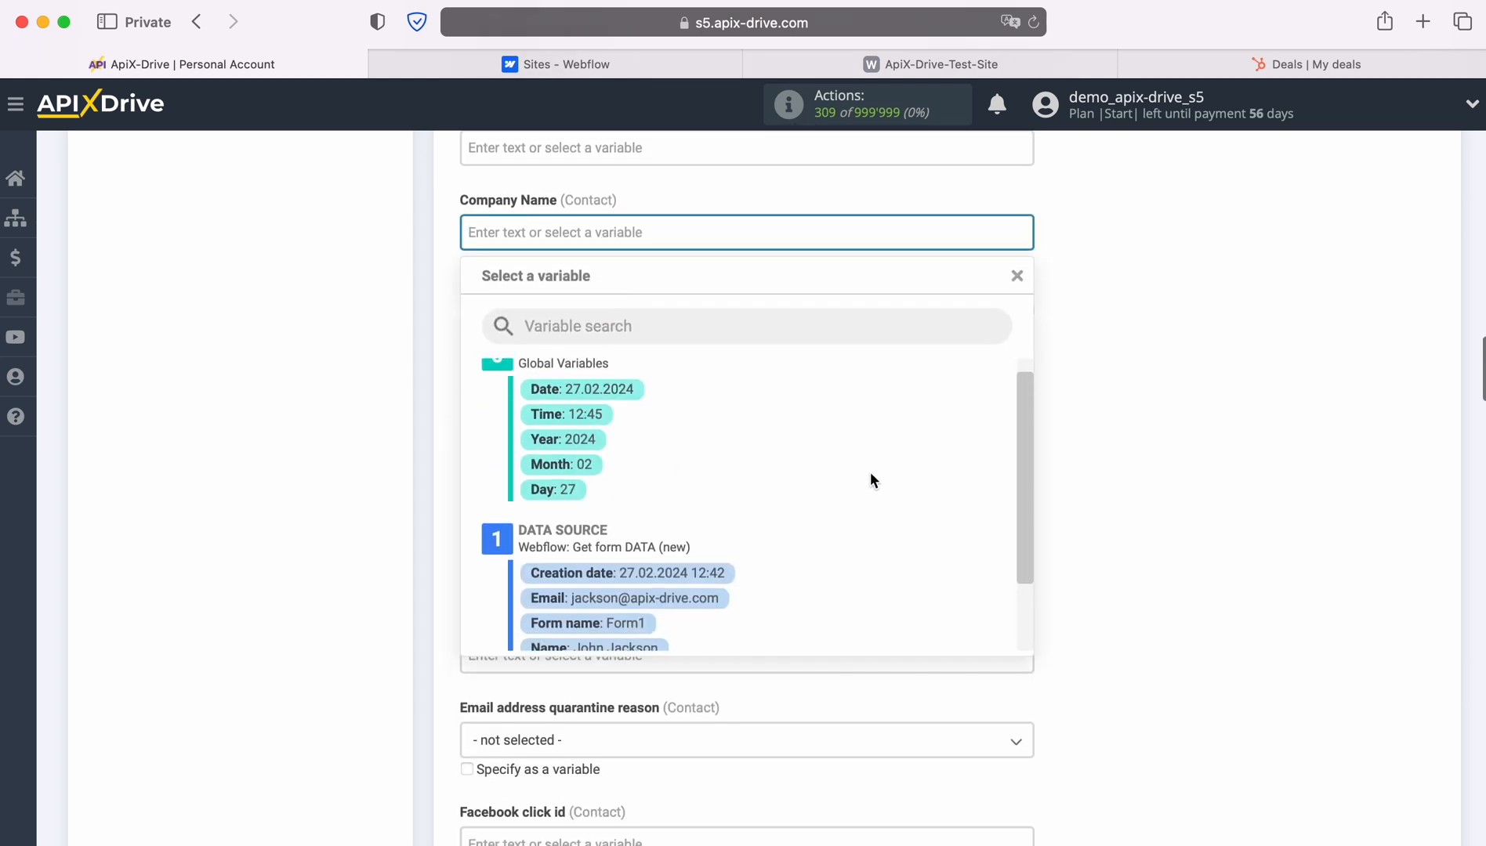
pyautogui.click(593, 586)
pyautogui.scroll(-3, 822, 453)
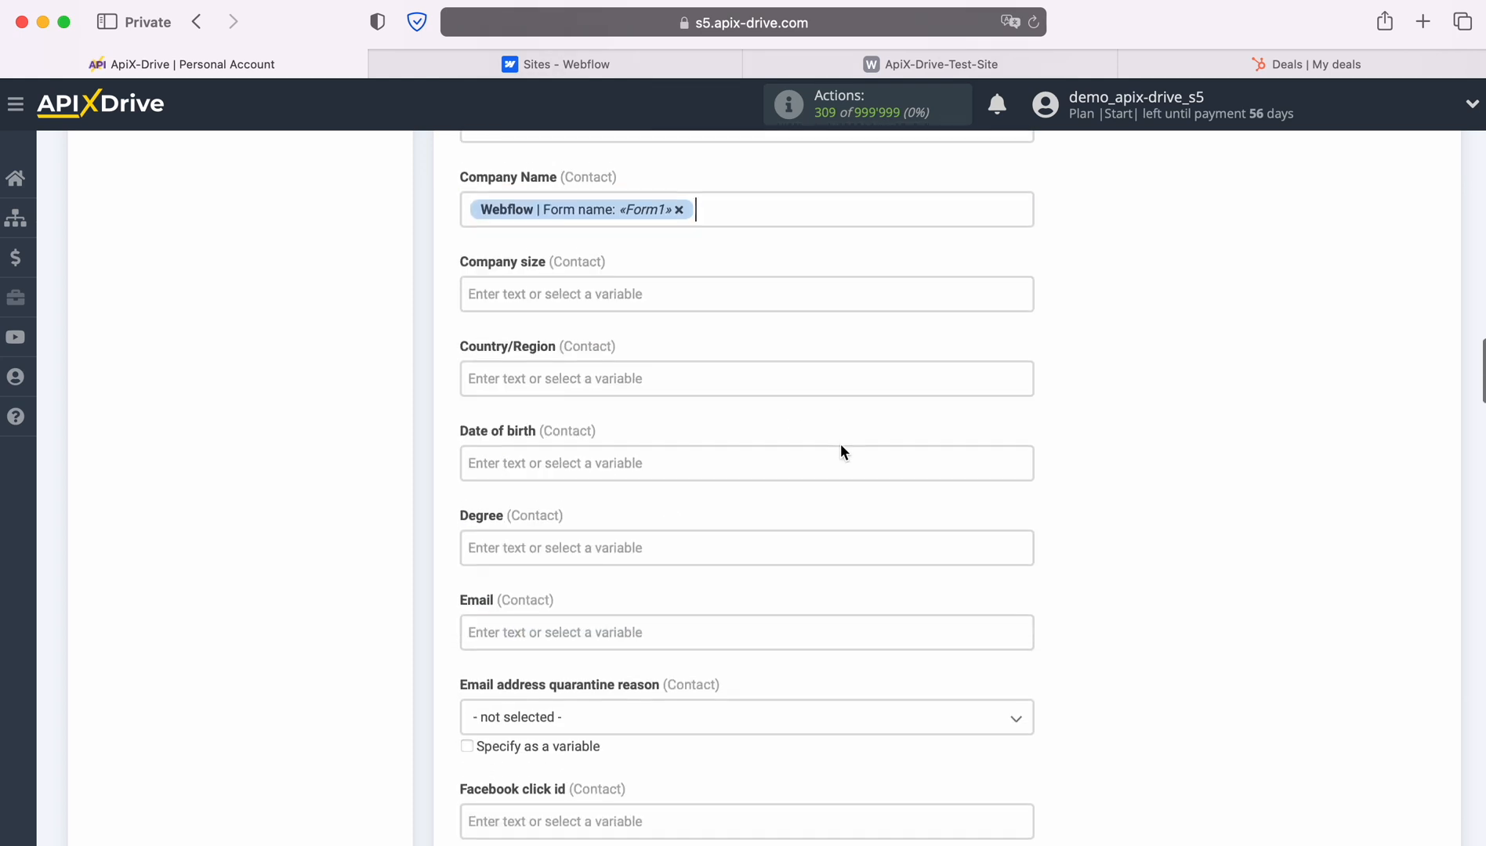
pyautogui.click(733, 447)
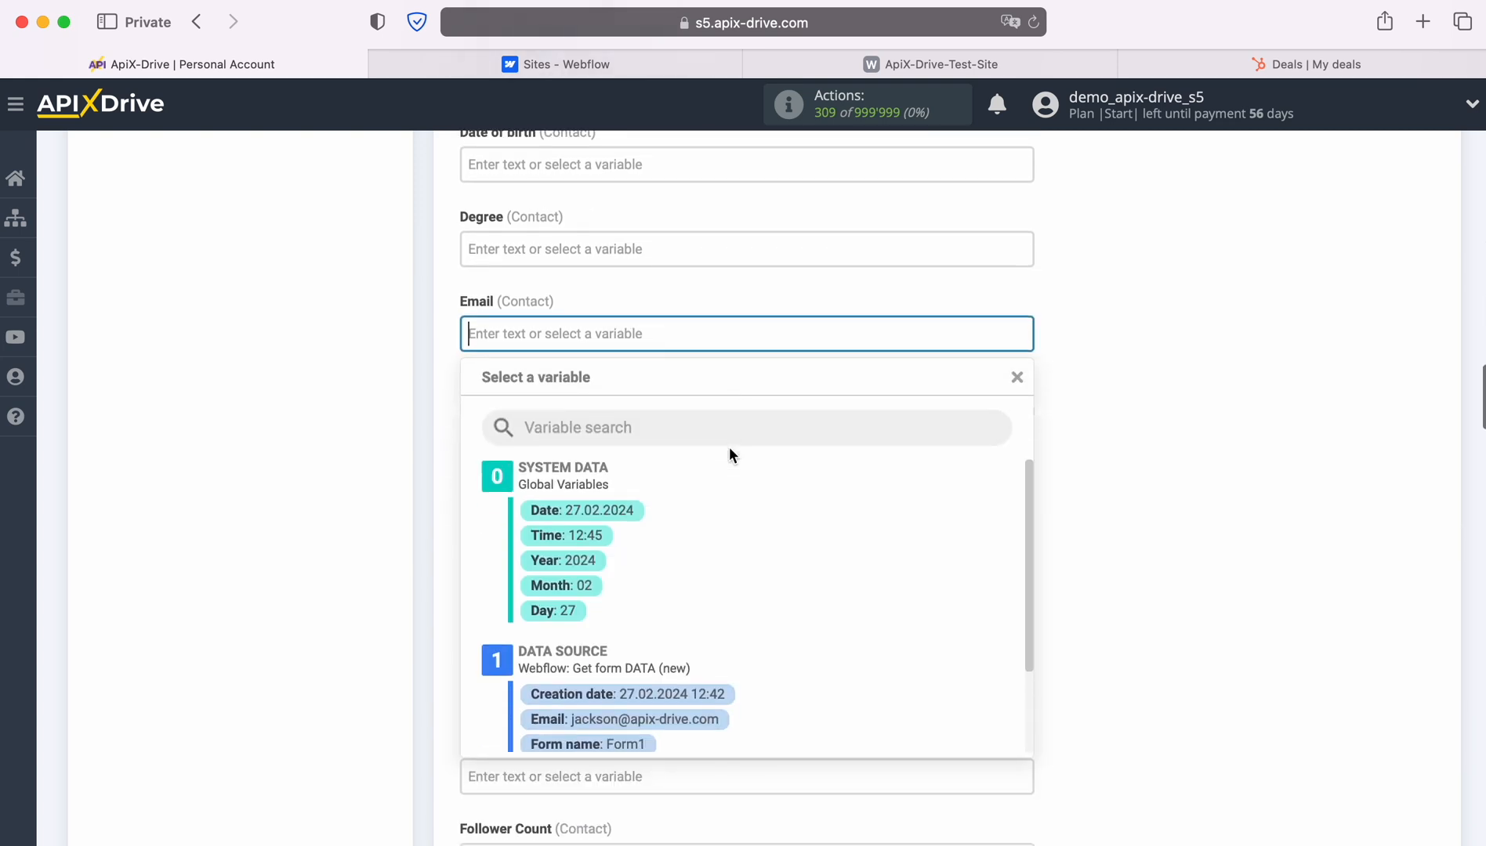
pyautogui.scroll(-3, 840, 523)
pyautogui.click(669, 517)
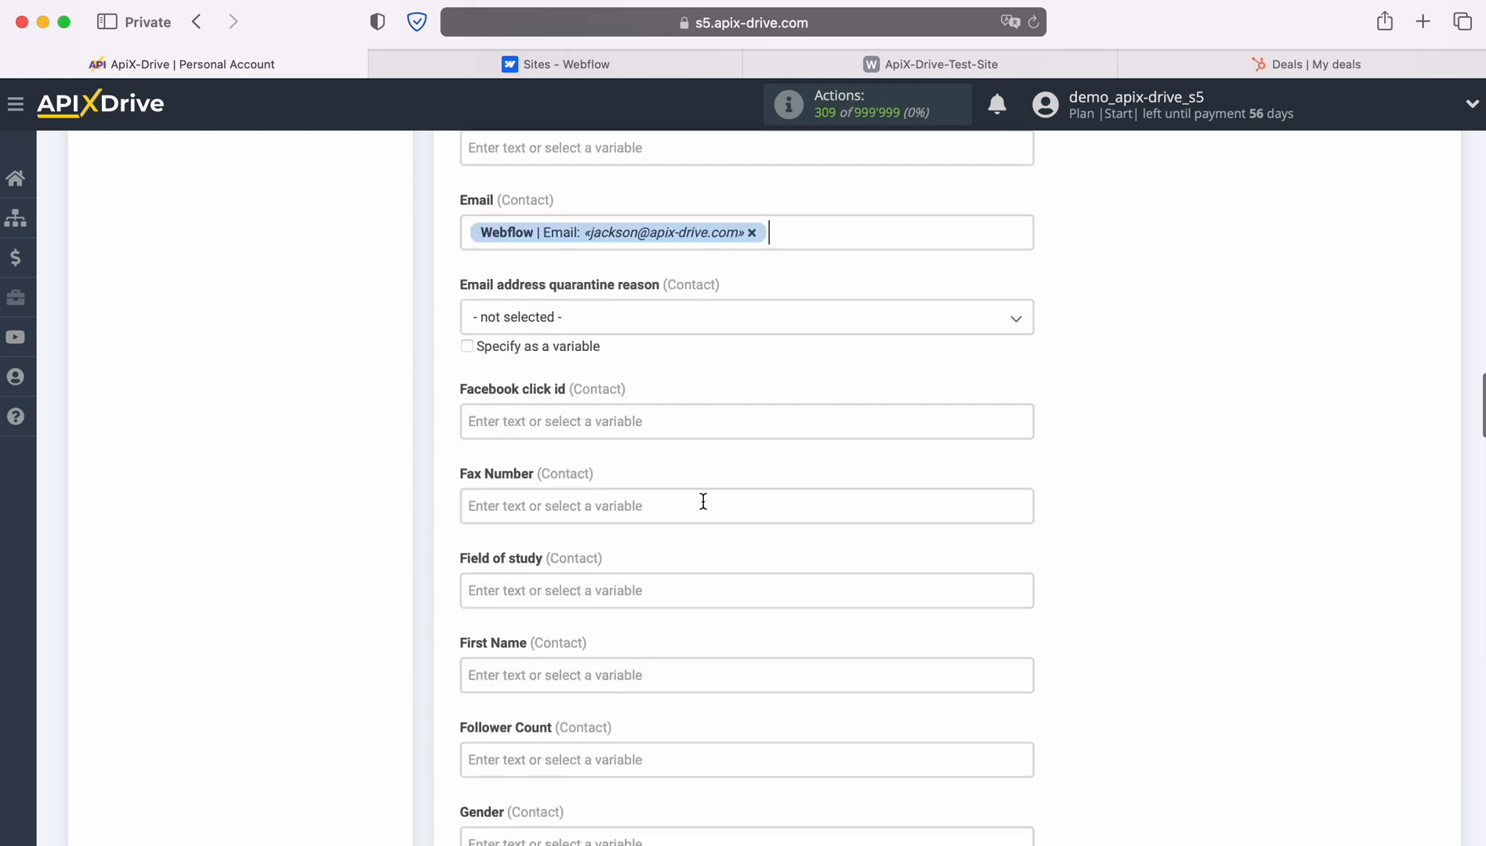
pyautogui.scroll(-3, 795, 470)
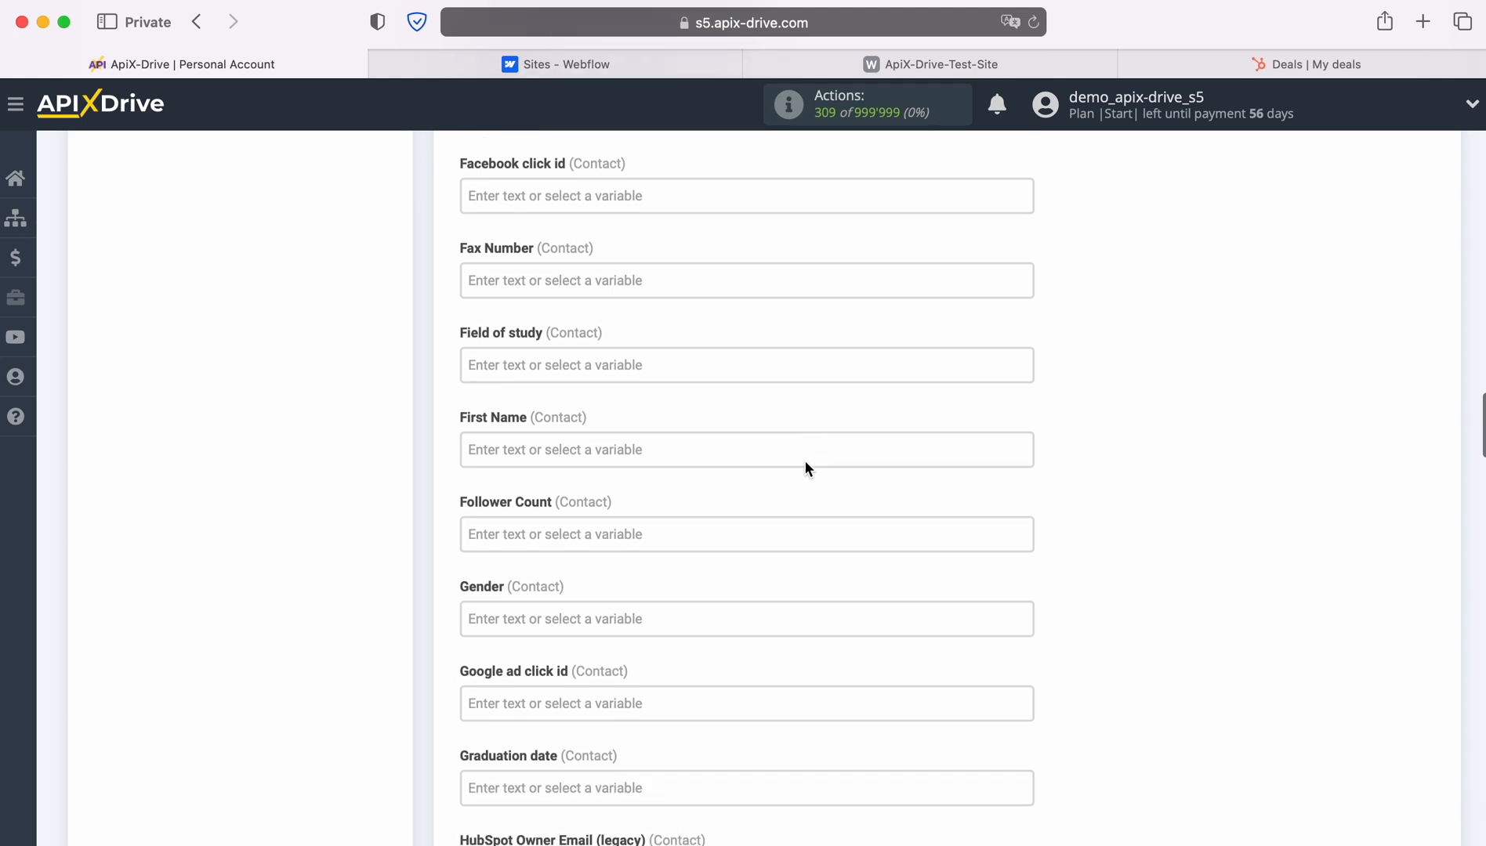
pyautogui.click(740, 440)
pyautogui.scroll(-3, 888, 471)
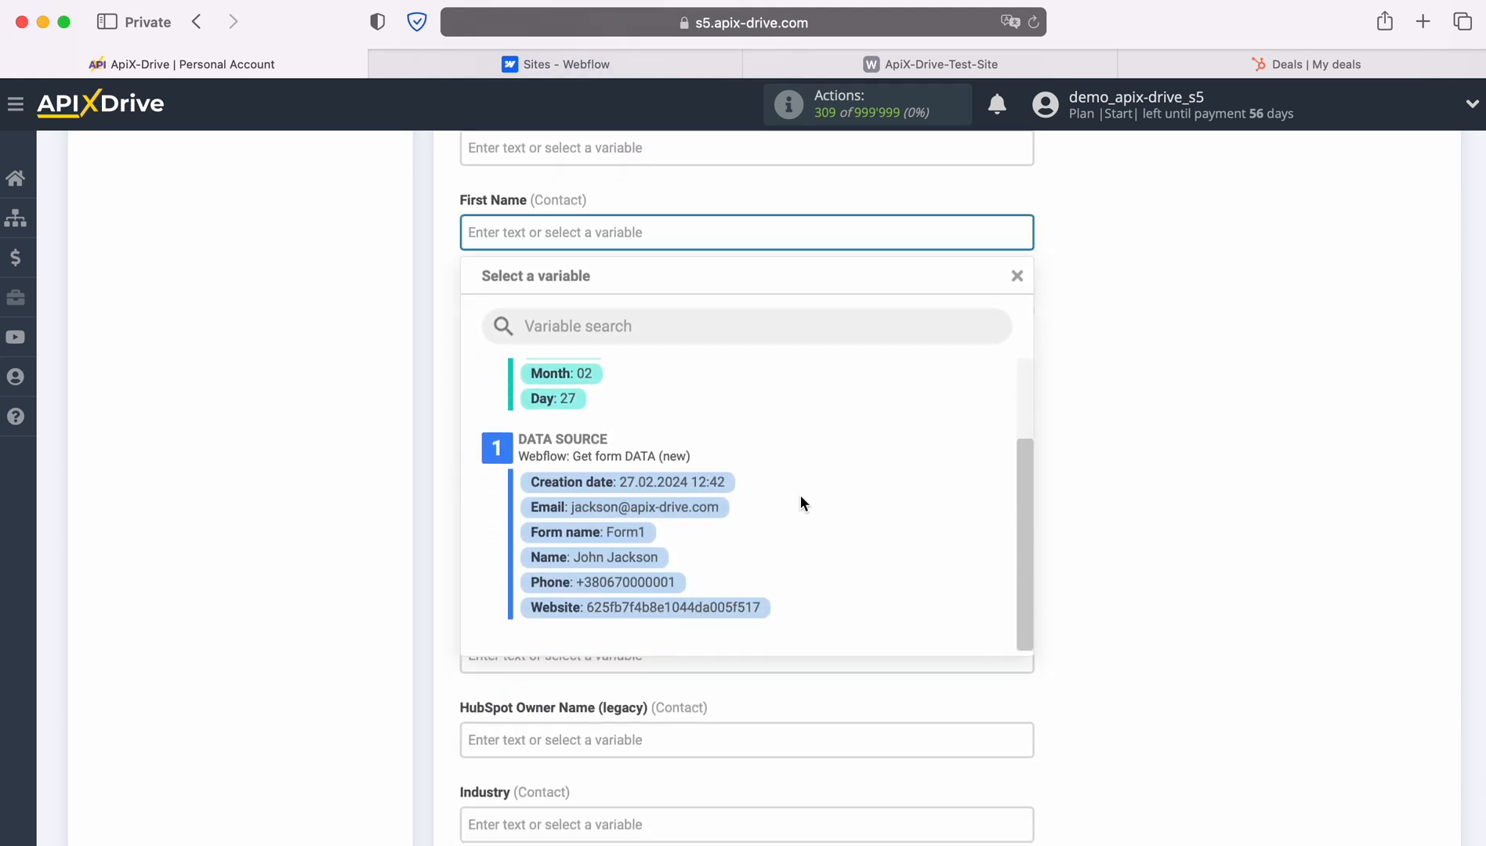
pyautogui.click(647, 560)
pyautogui.scroll(-5, 799, 450)
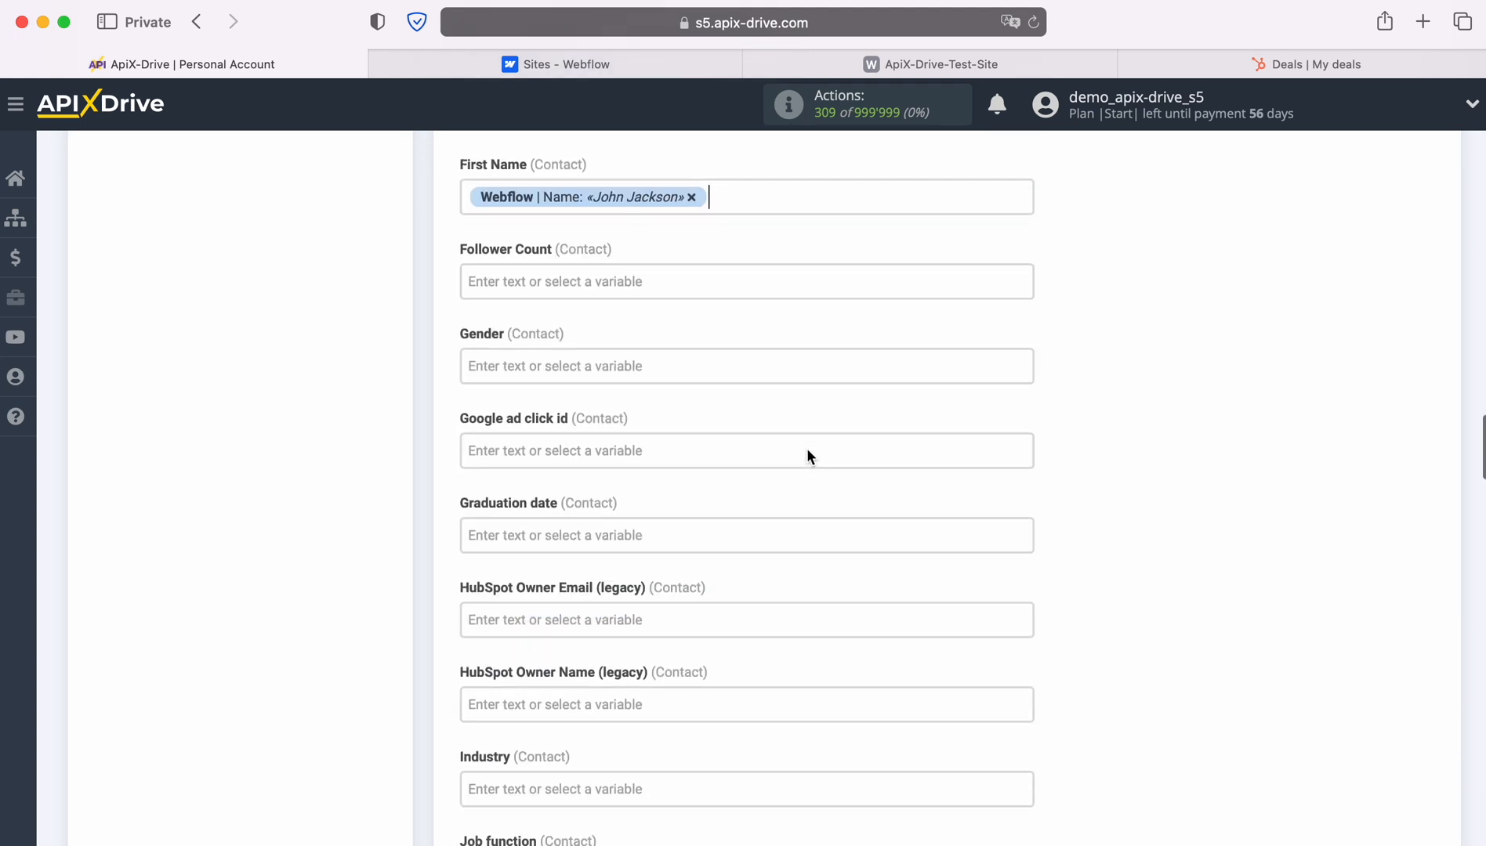
# Set the contact's Lead Status to New.
pyautogui.scroll(-4, 807, 450)
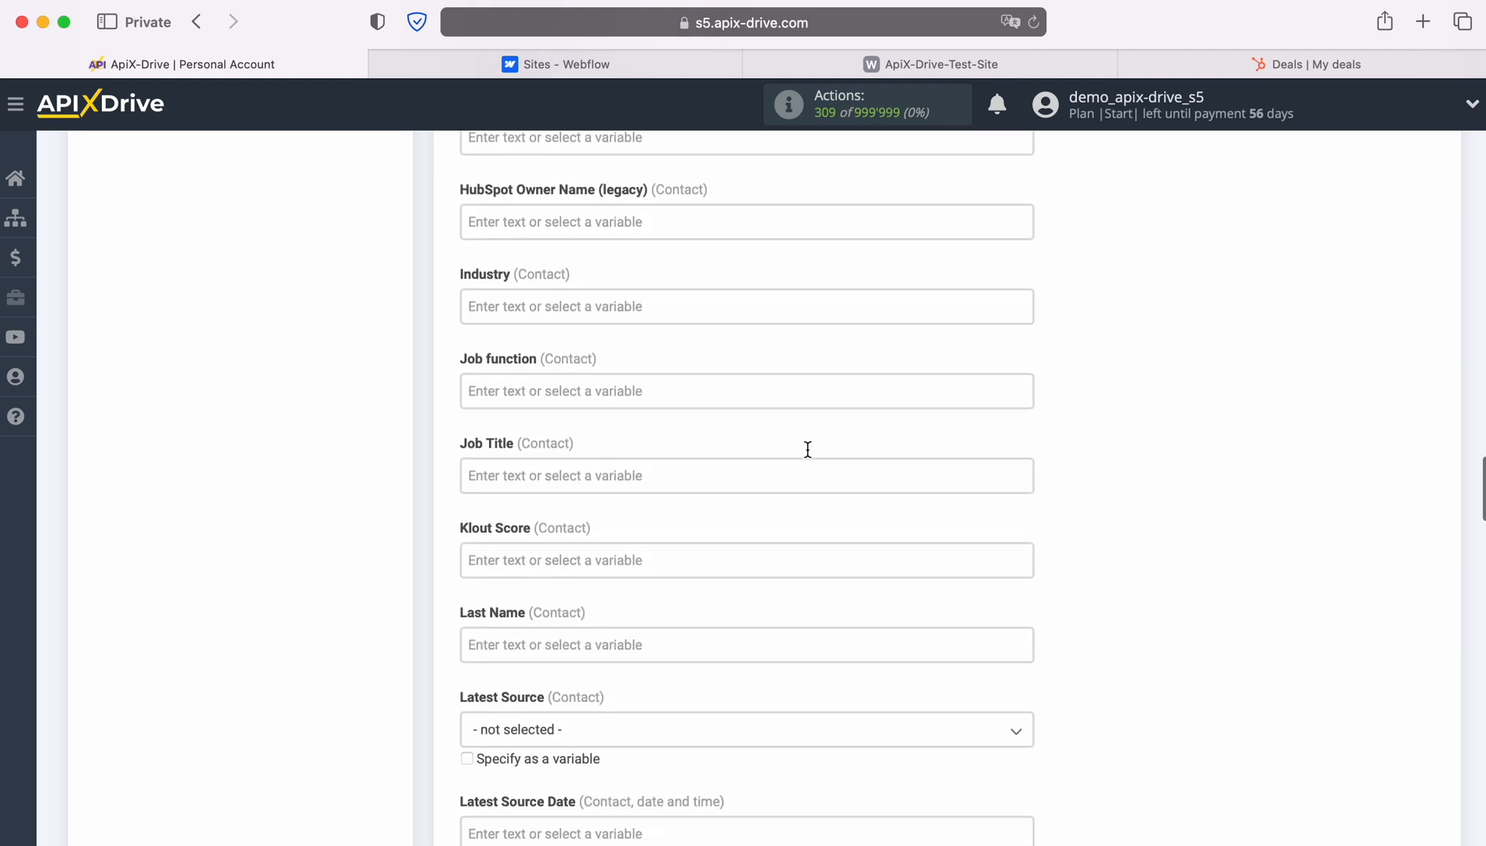
pyautogui.scroll(-3, 806, 454)
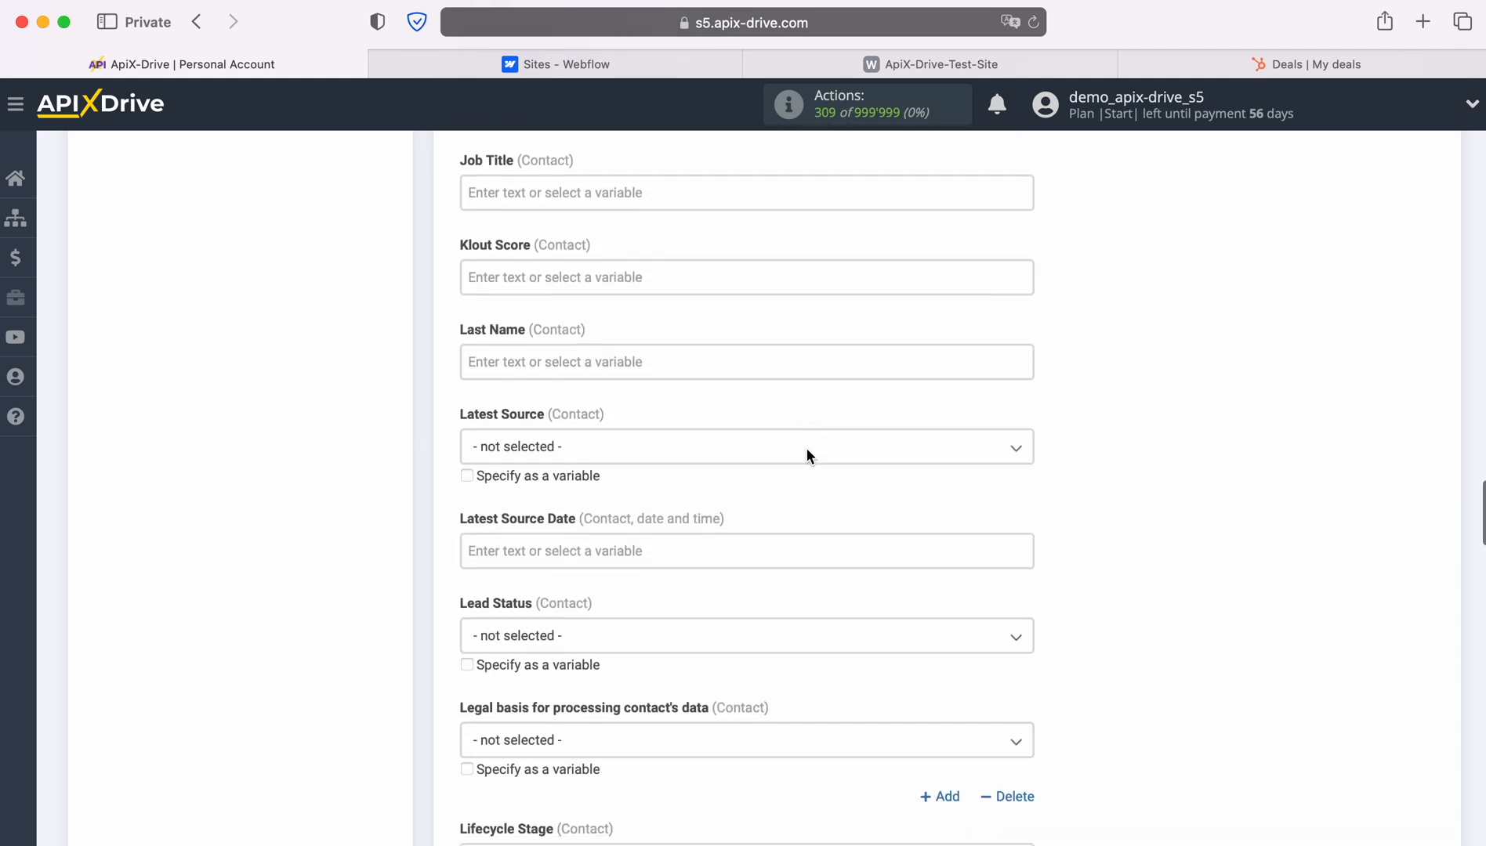
pyautogui.scroll(-1, 806, 454)
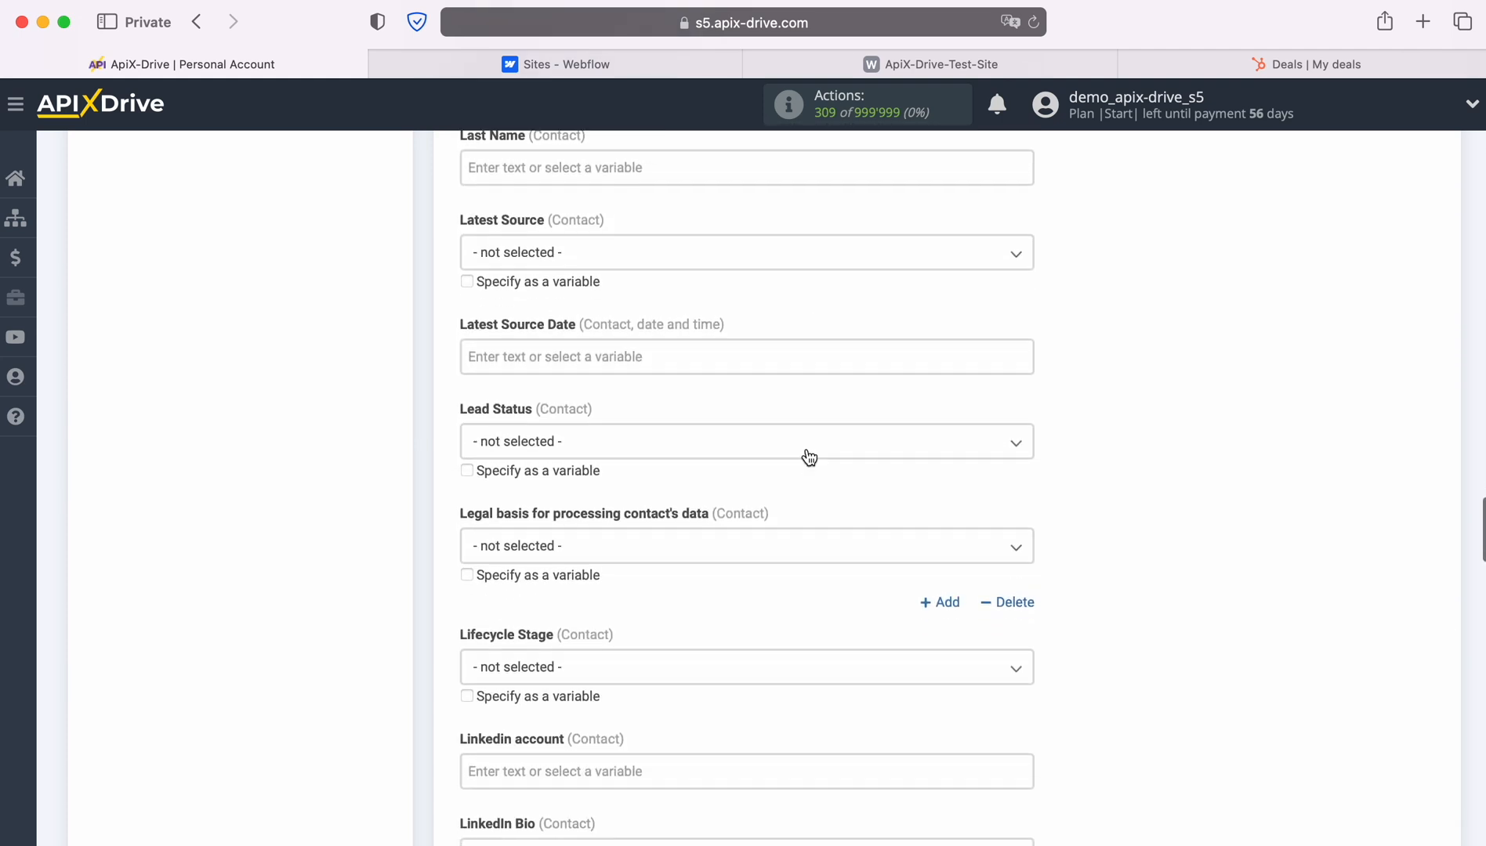
pyautogui.click(740, 441)
pyautogui.click(507, 552)
pyautogui.scroll(-4, 825, 497)
pyautogui.scroll(-8, 825, 496)
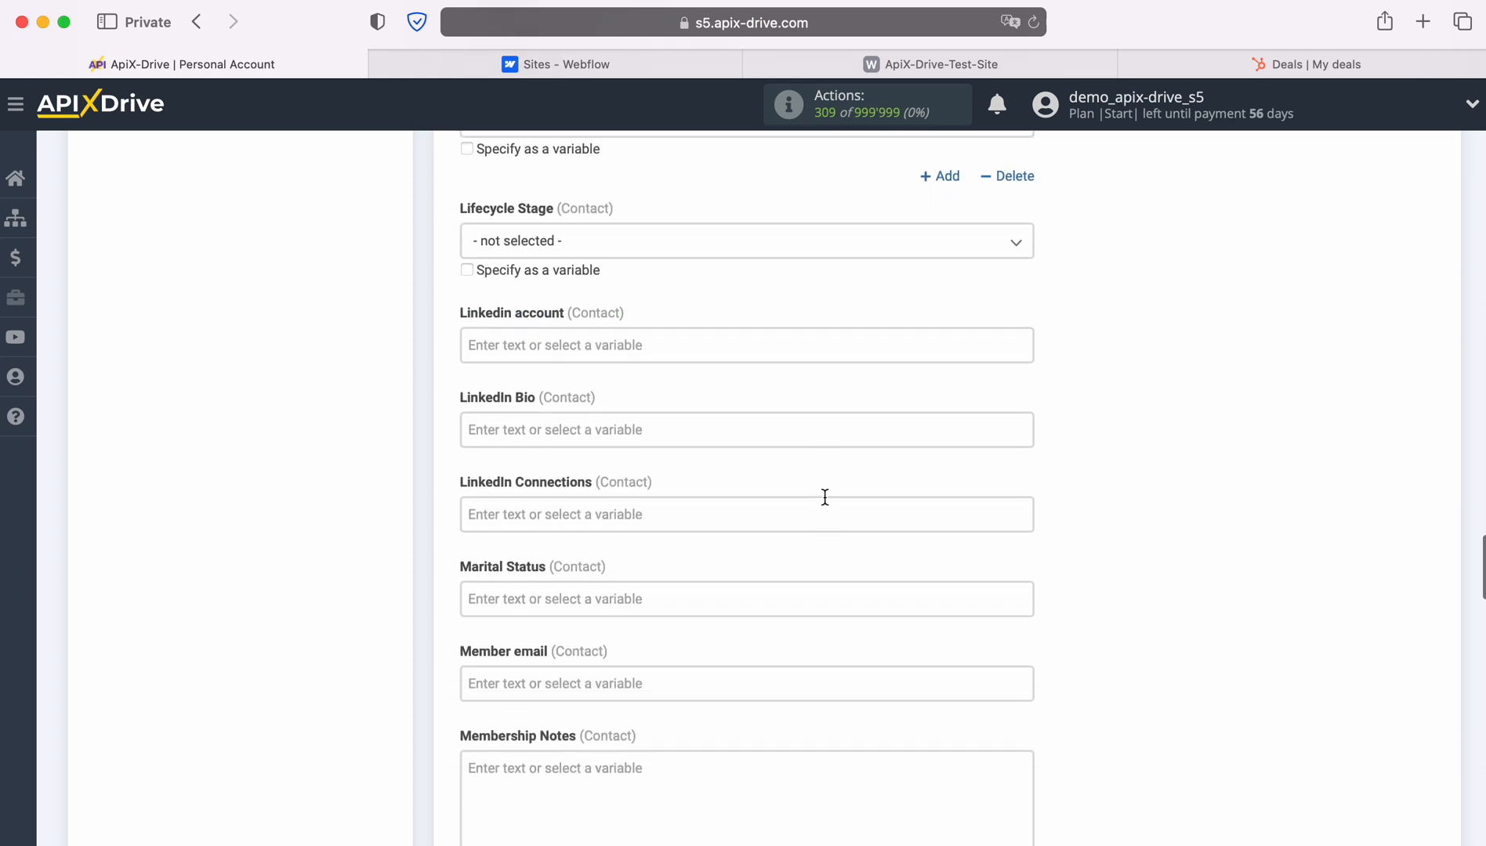
pyautogui.scroll(-6, 824, 502)
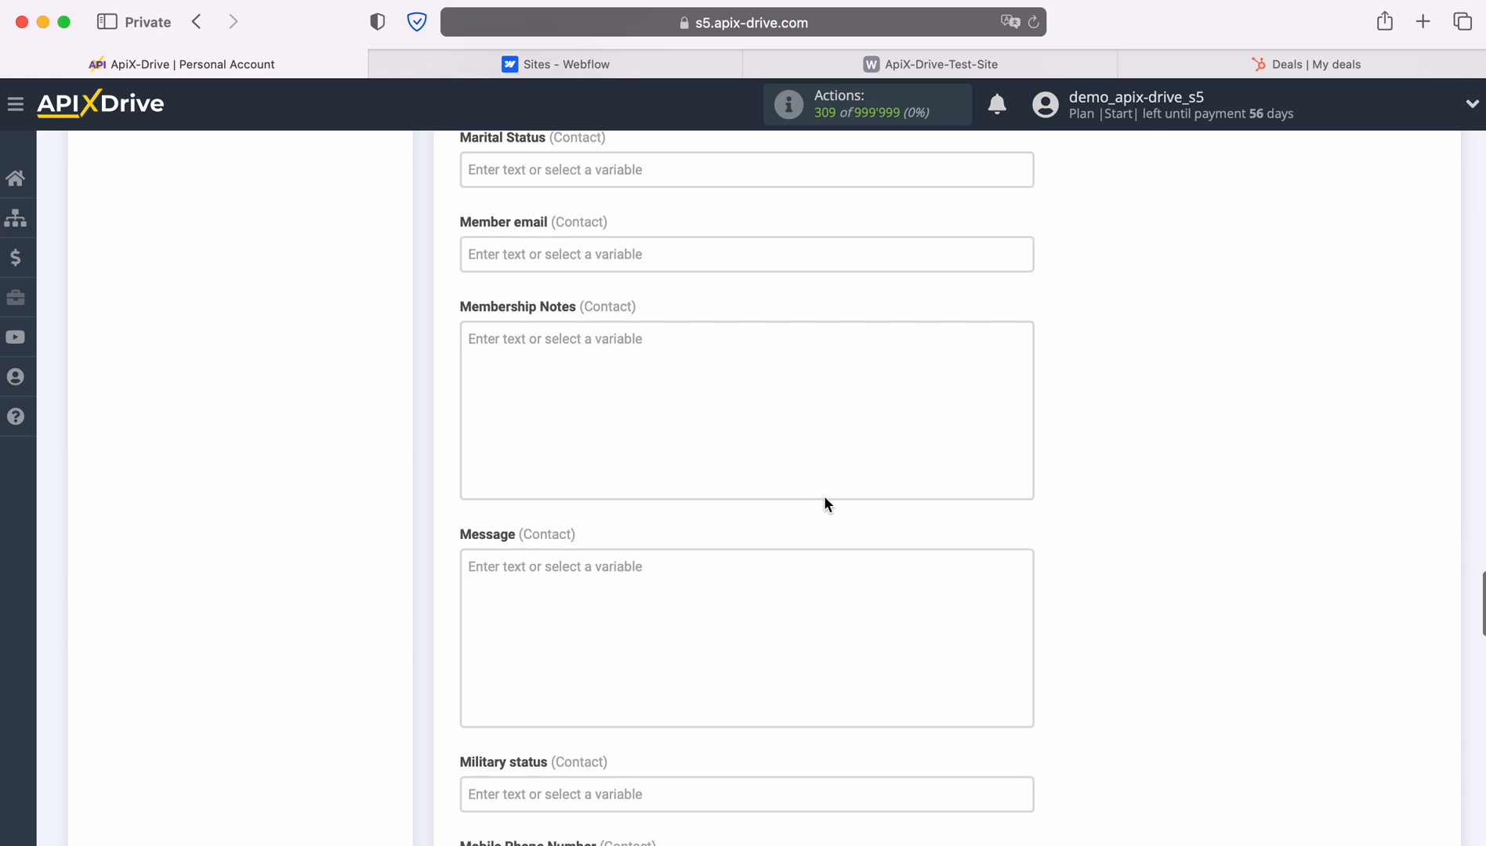
pyautogui.scroll(-1, 824, 498)
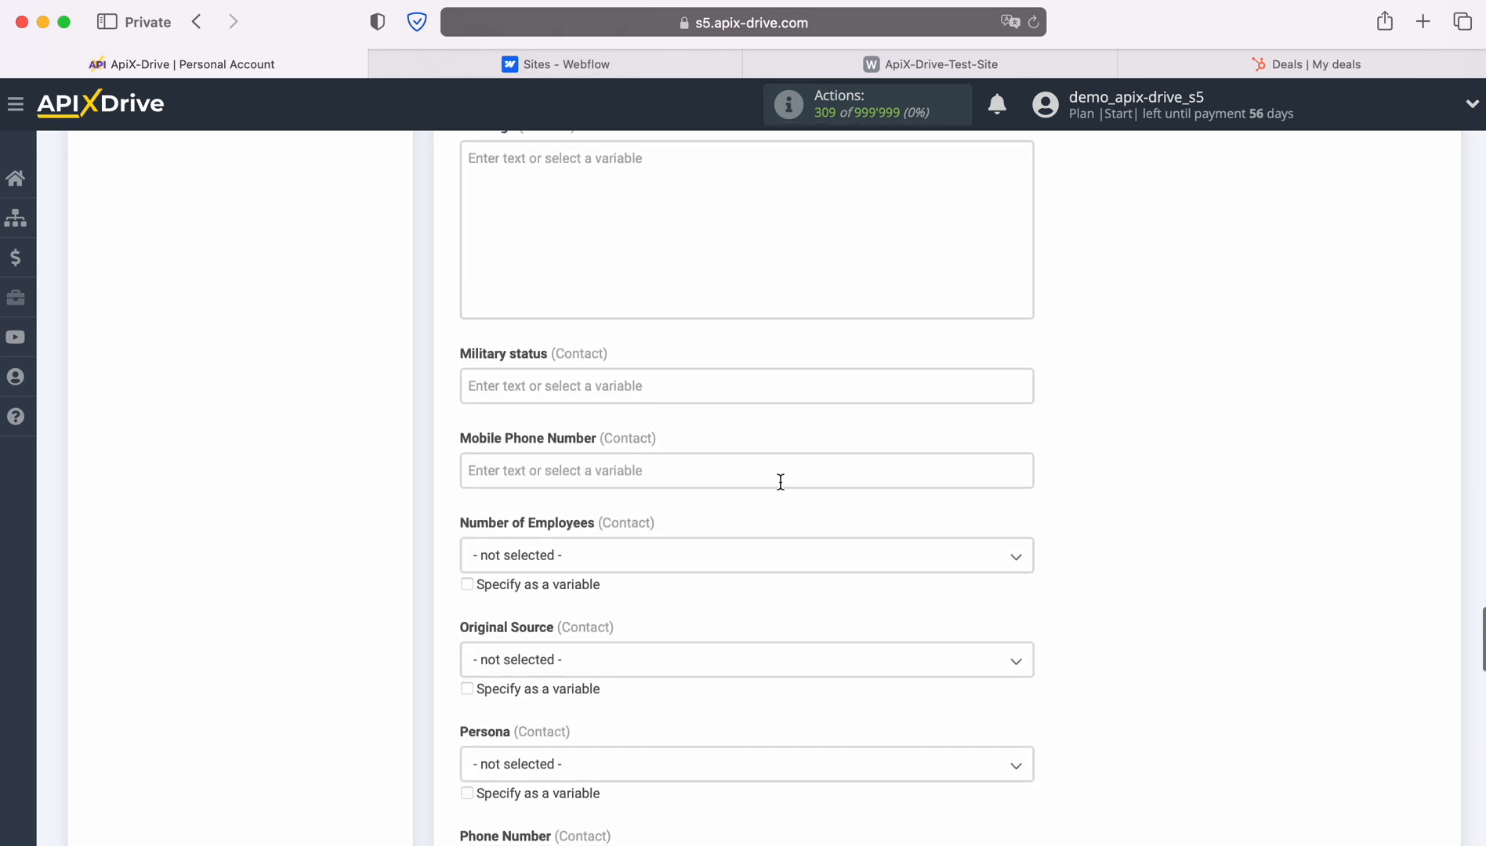
# Fill both Mobile Phone Number and Phone Number with the Webflow Phone value.
pyautogui.click(779, 480)
pyautogui.scroll(-2, 779, 510)
pyautogui.click(647, 610)
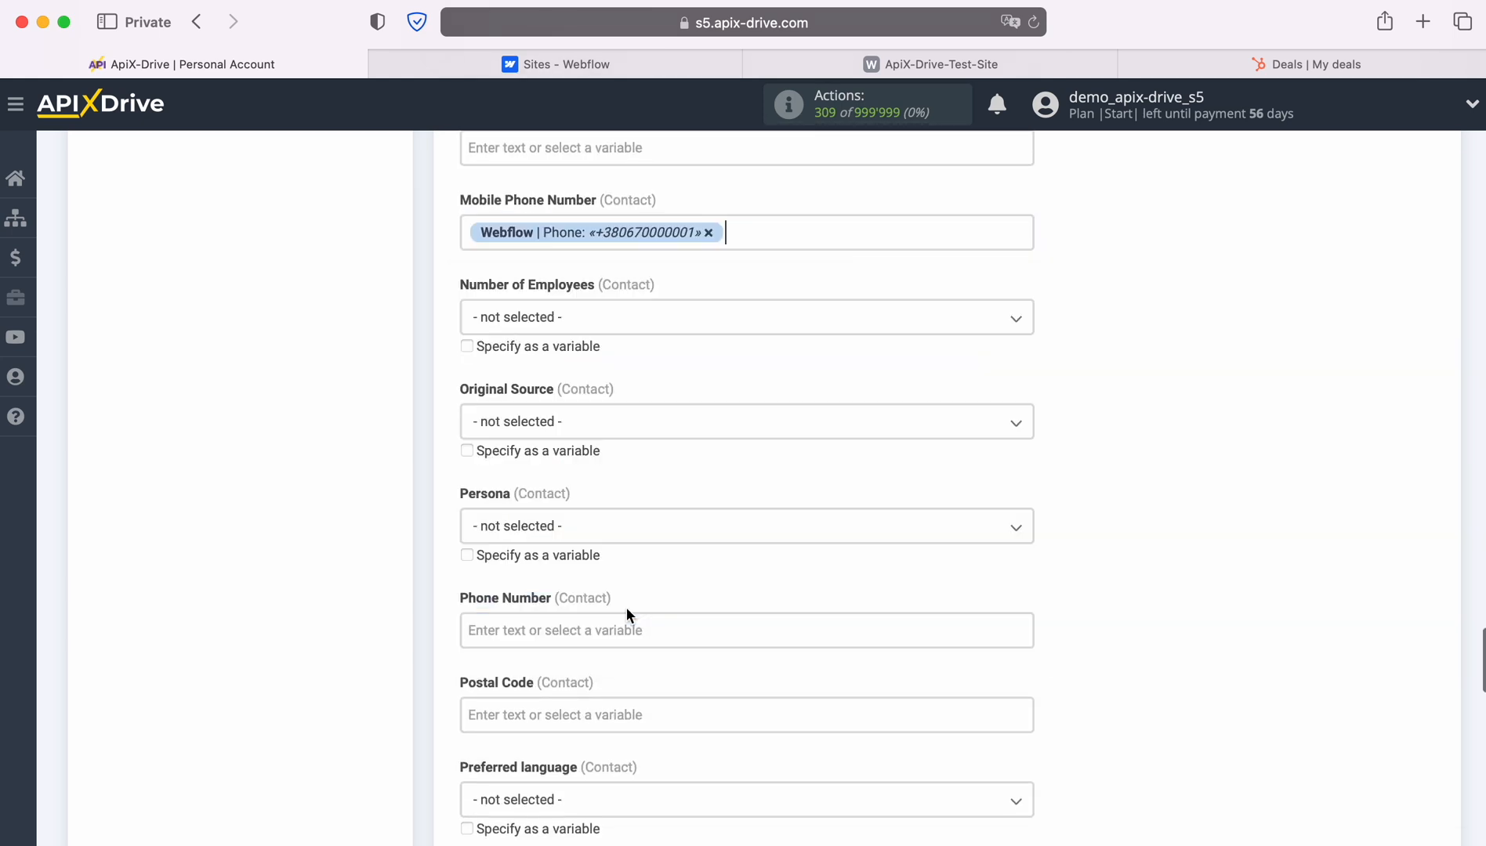
pyautogui.scroll(-3, 825, 533)
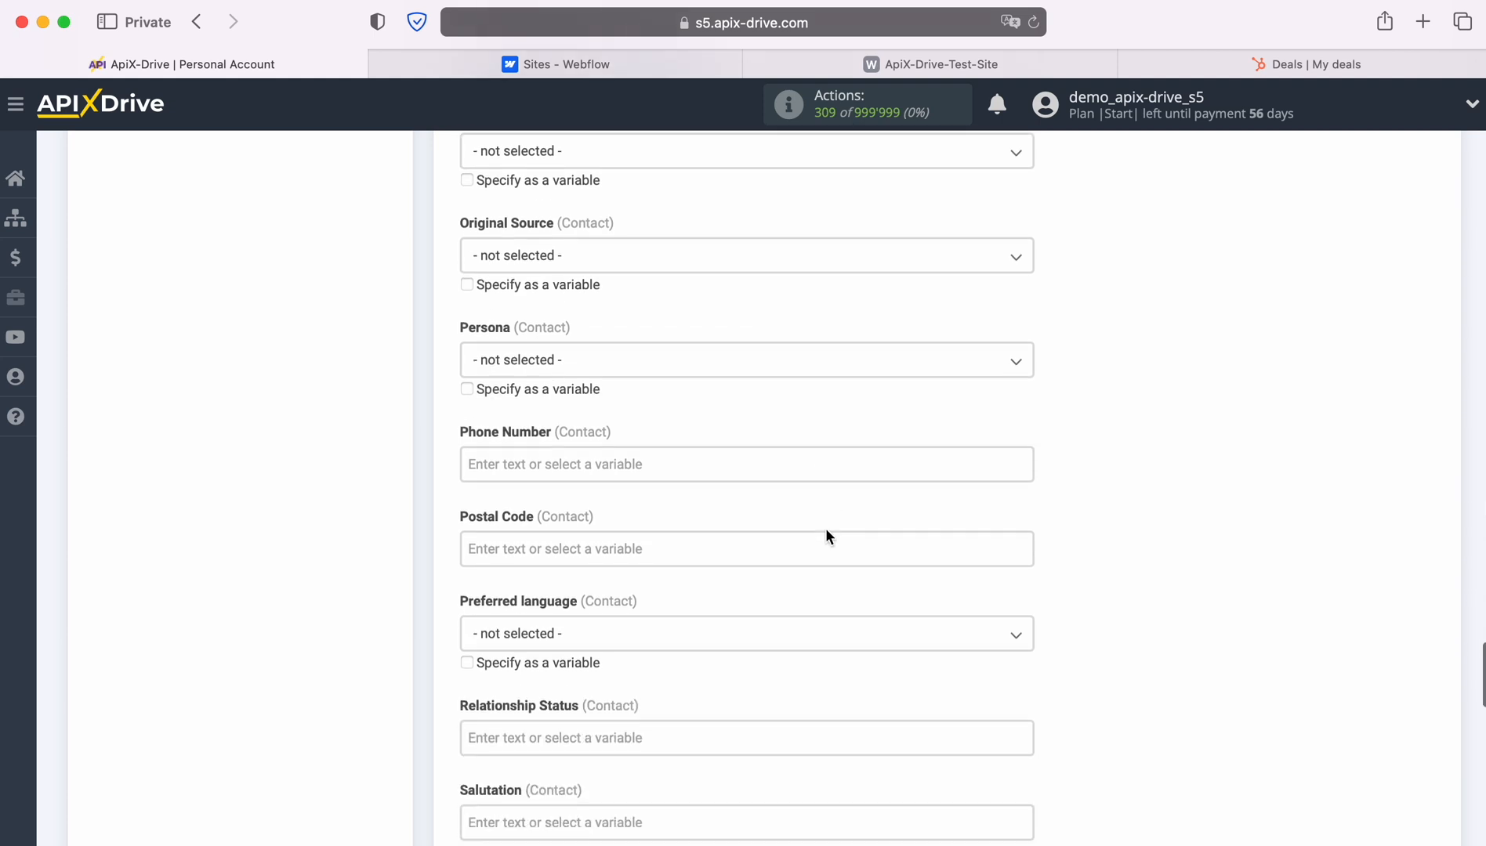
pyautogui.click(672, 467)
pyautogui.scroll(-2, 820, 531)
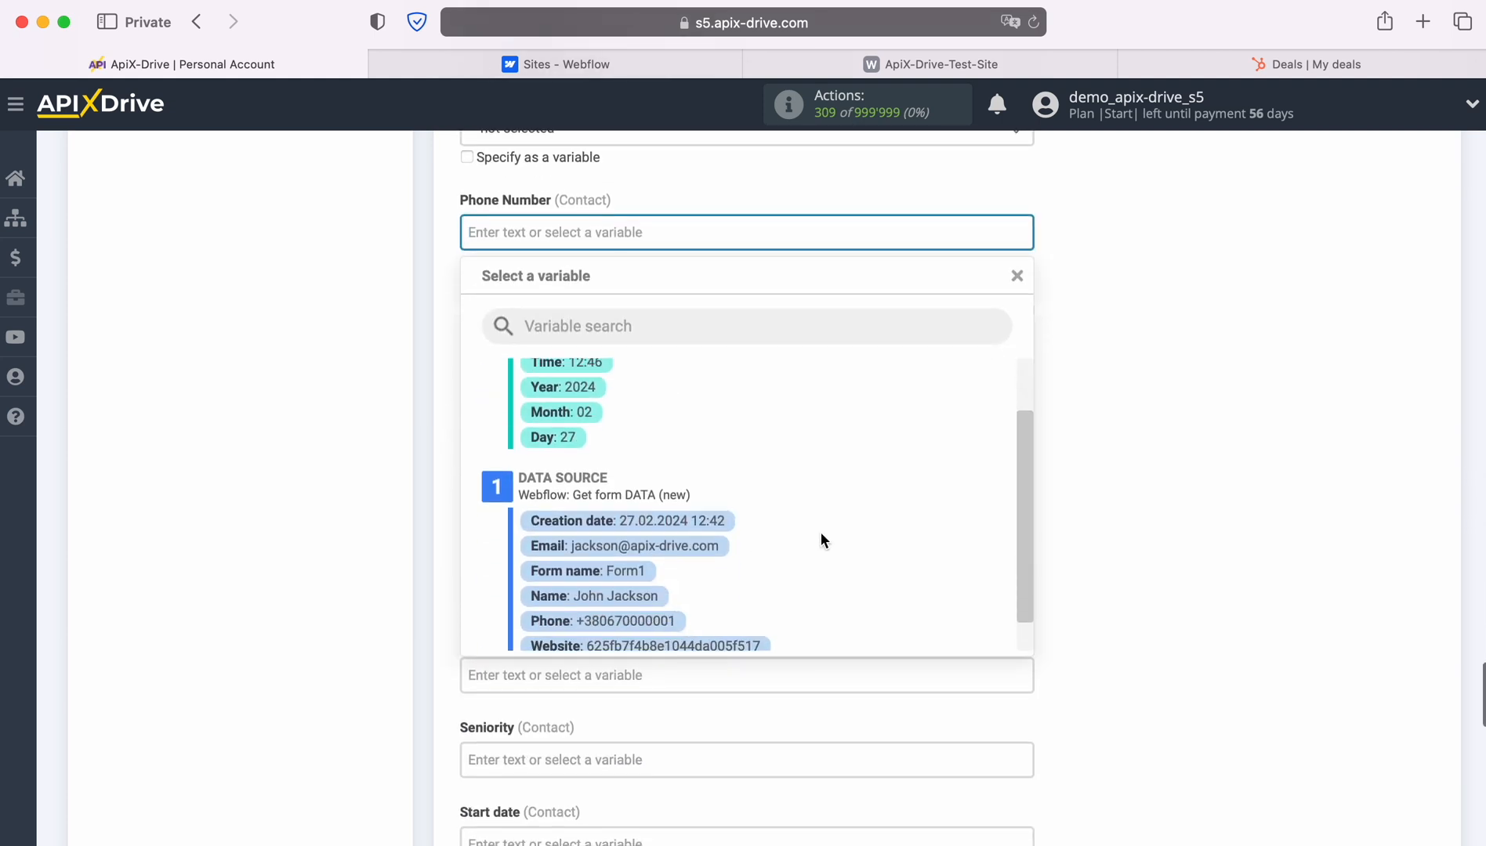
pyautogui.click(637, 617)
pyautogui.scroll(-8, 803, 558)
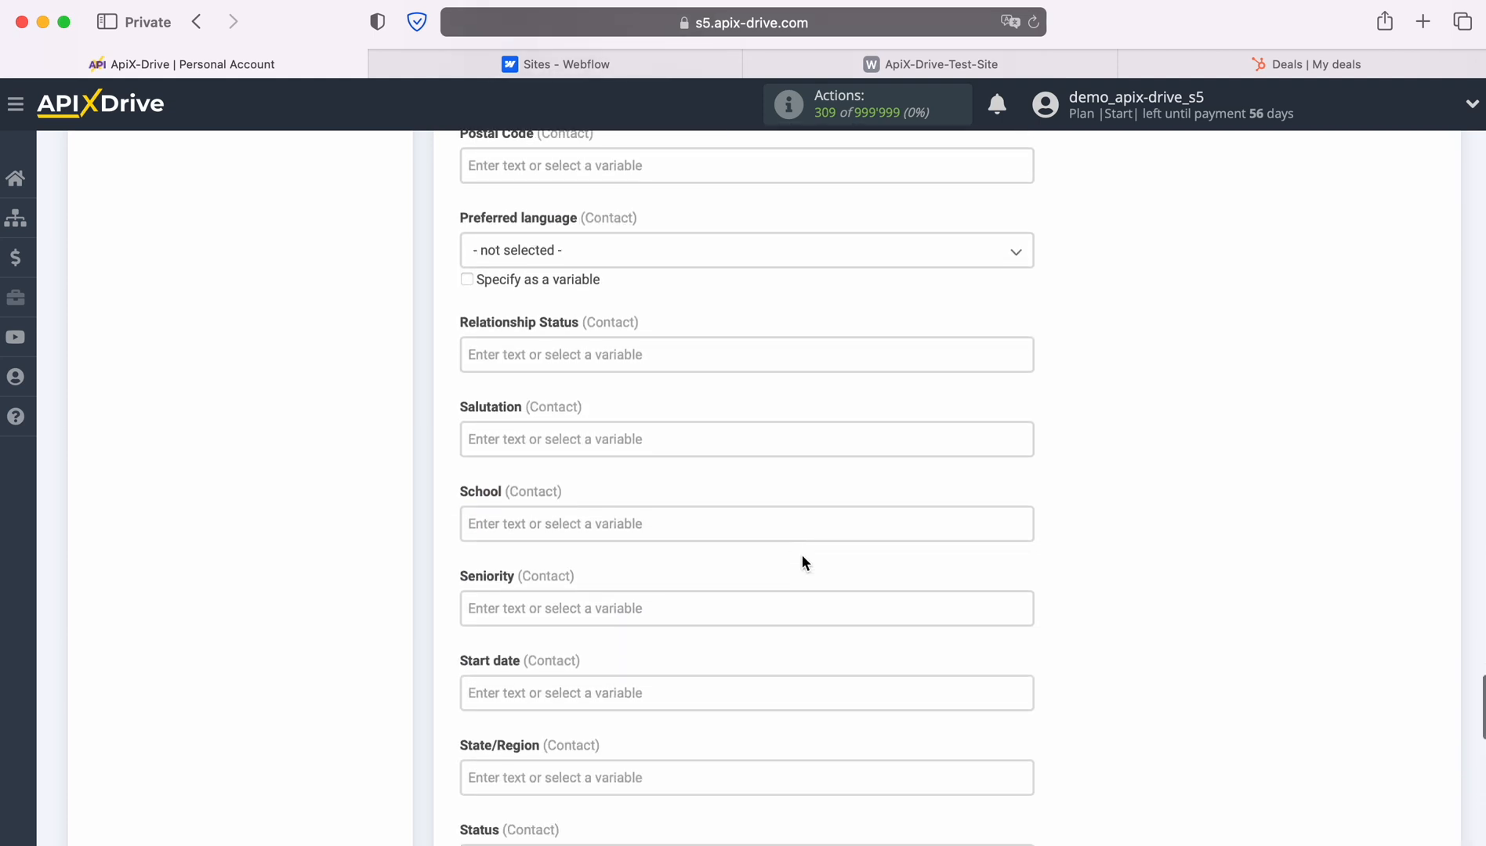
pyautogui.scroll(-7, 801, 556)
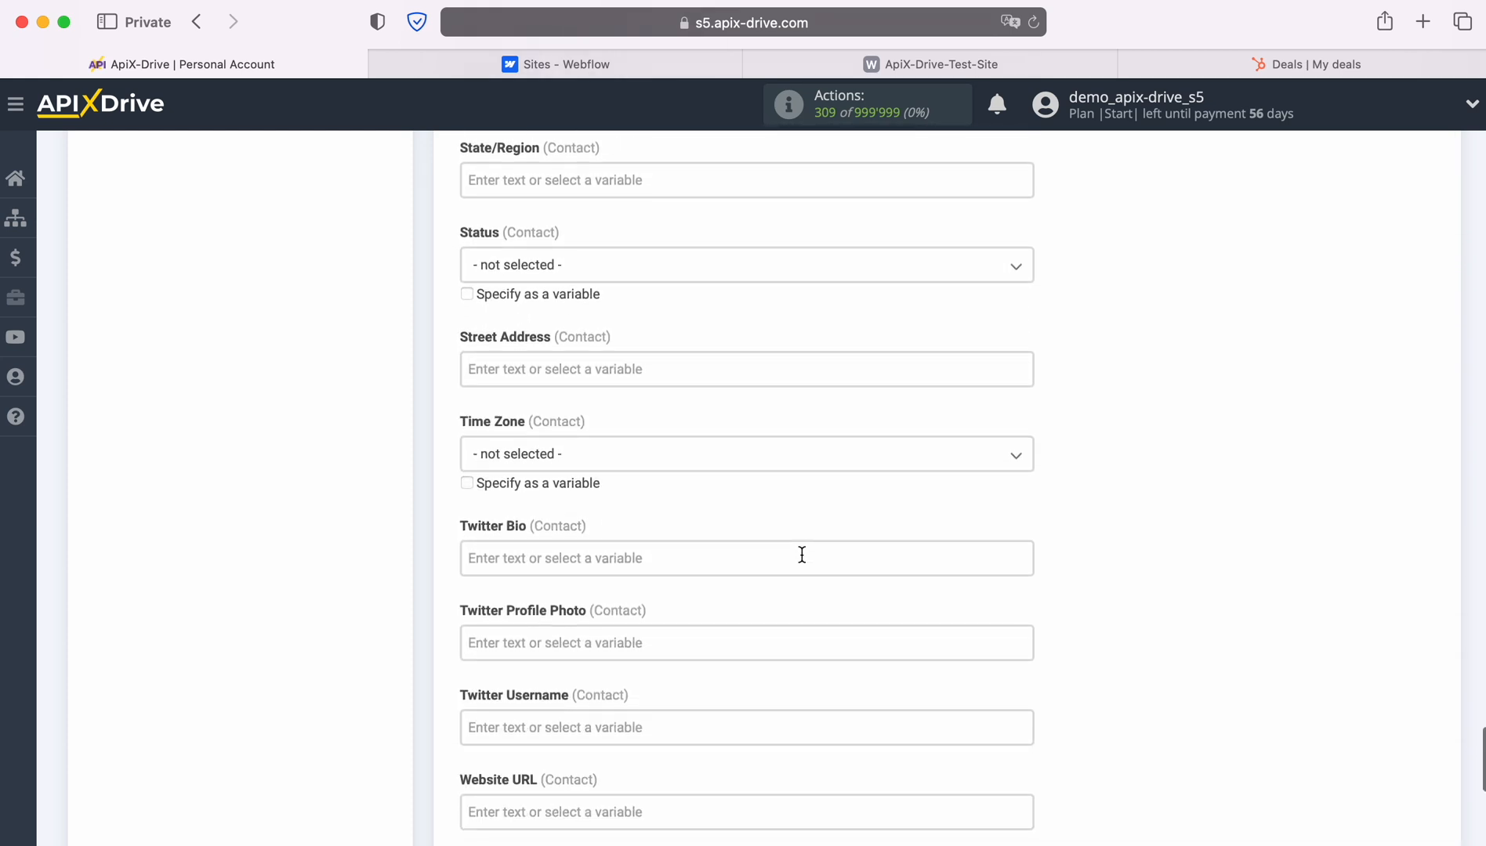
pyautogui.scroll(-6, 801, 555)
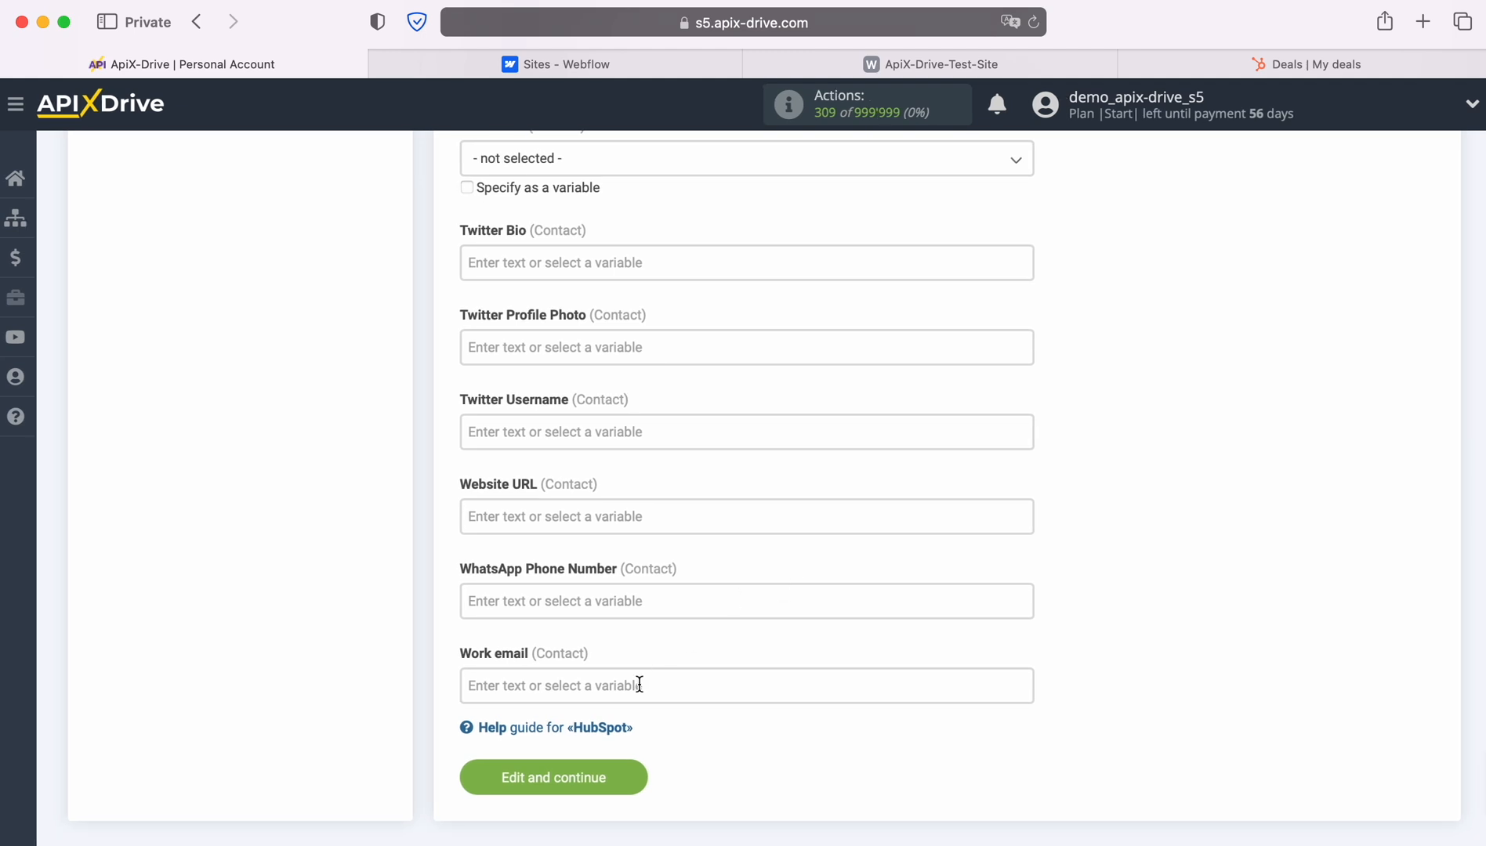
# Fill Work email with the Webflow Email value and save the field mapping.
pyautogui.click(634, 693)
pyautogui.scroll(-9, 774, 600)
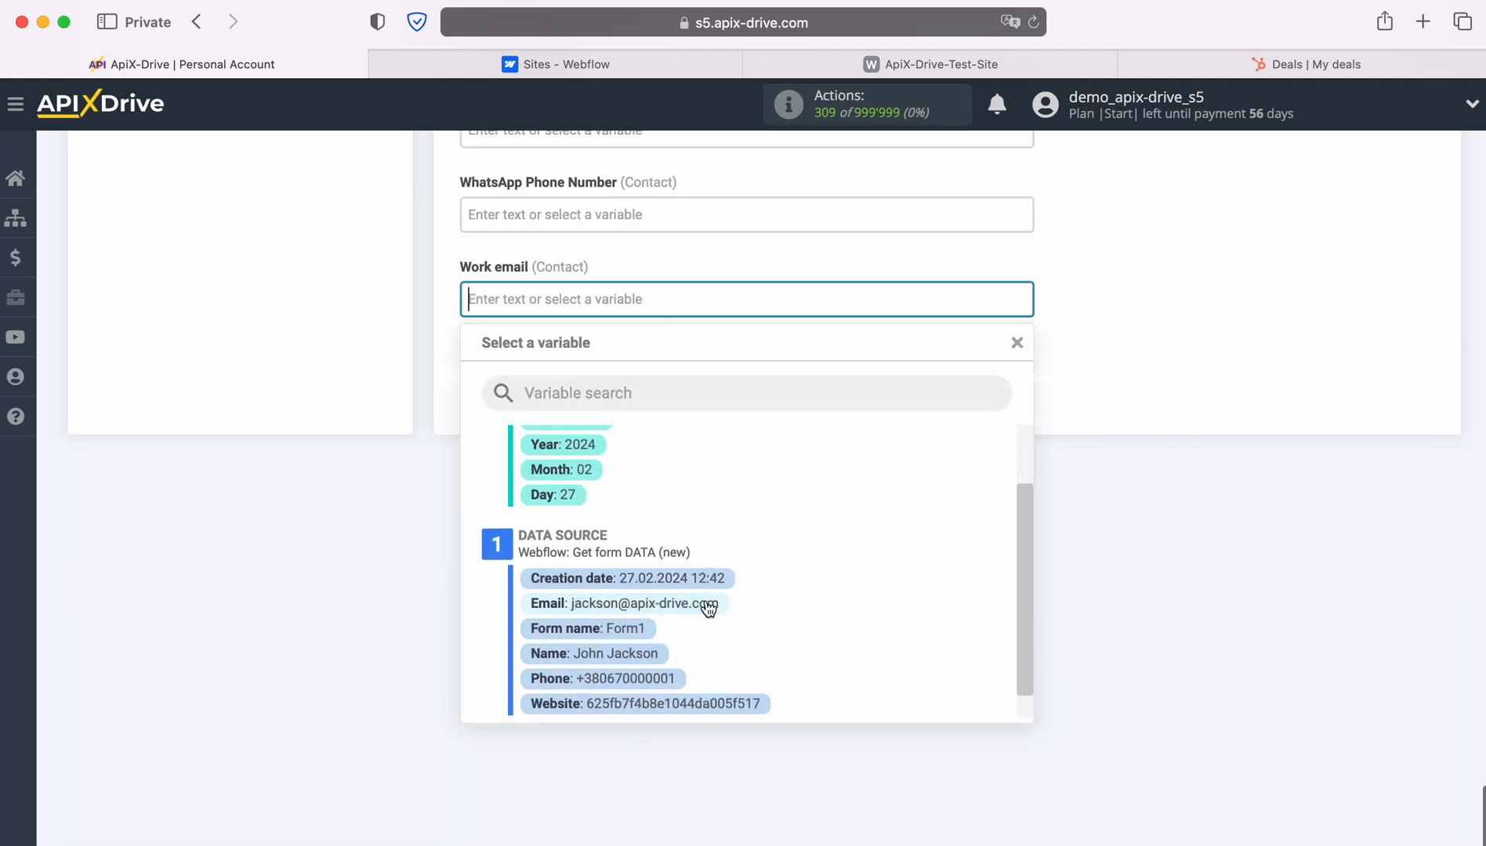
pyautogui.click(706, 609)
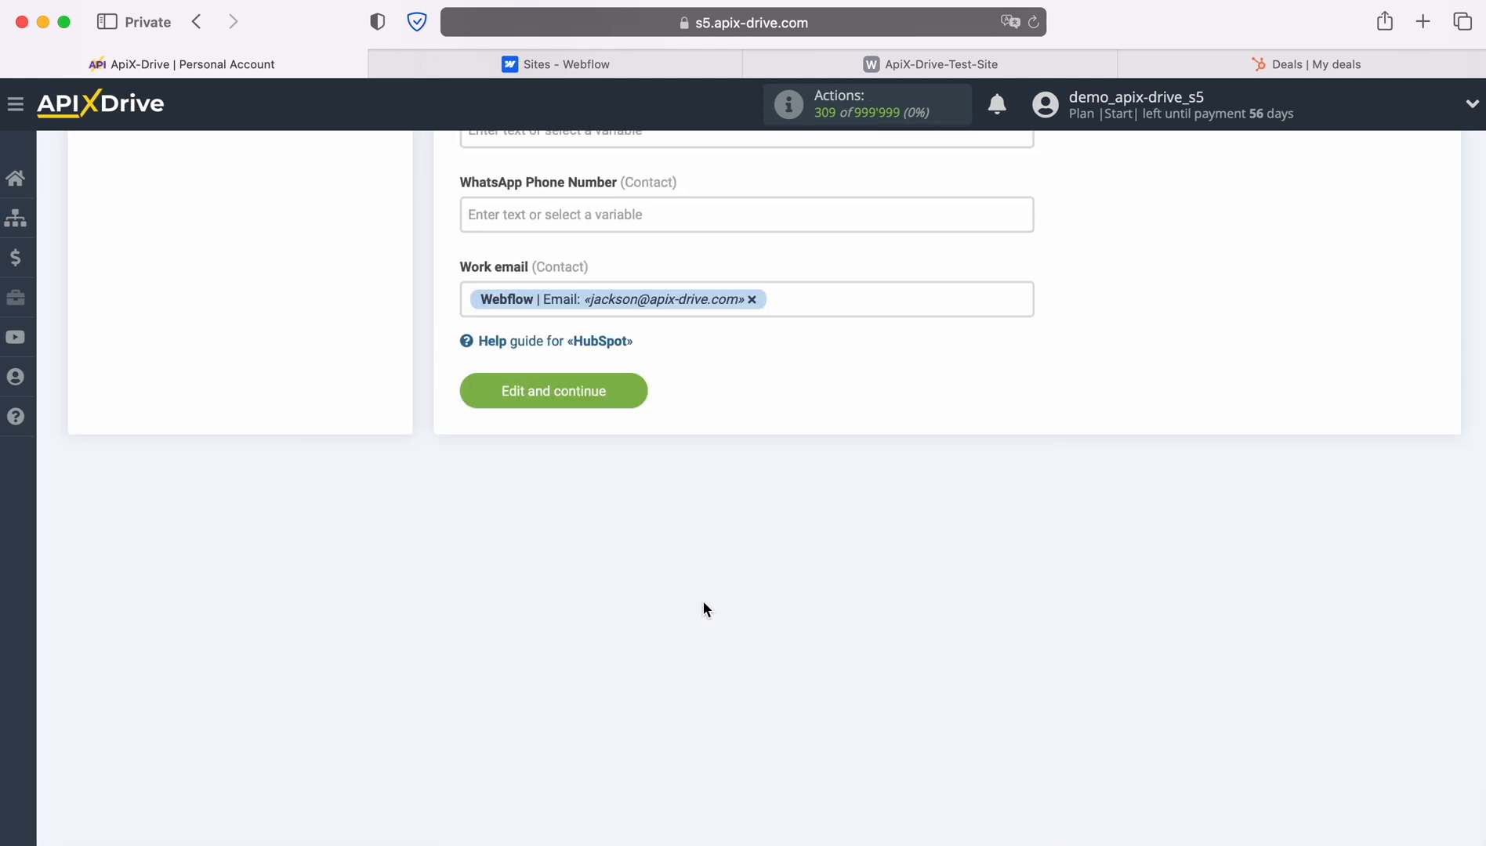
pyautogui.click(634, 391)
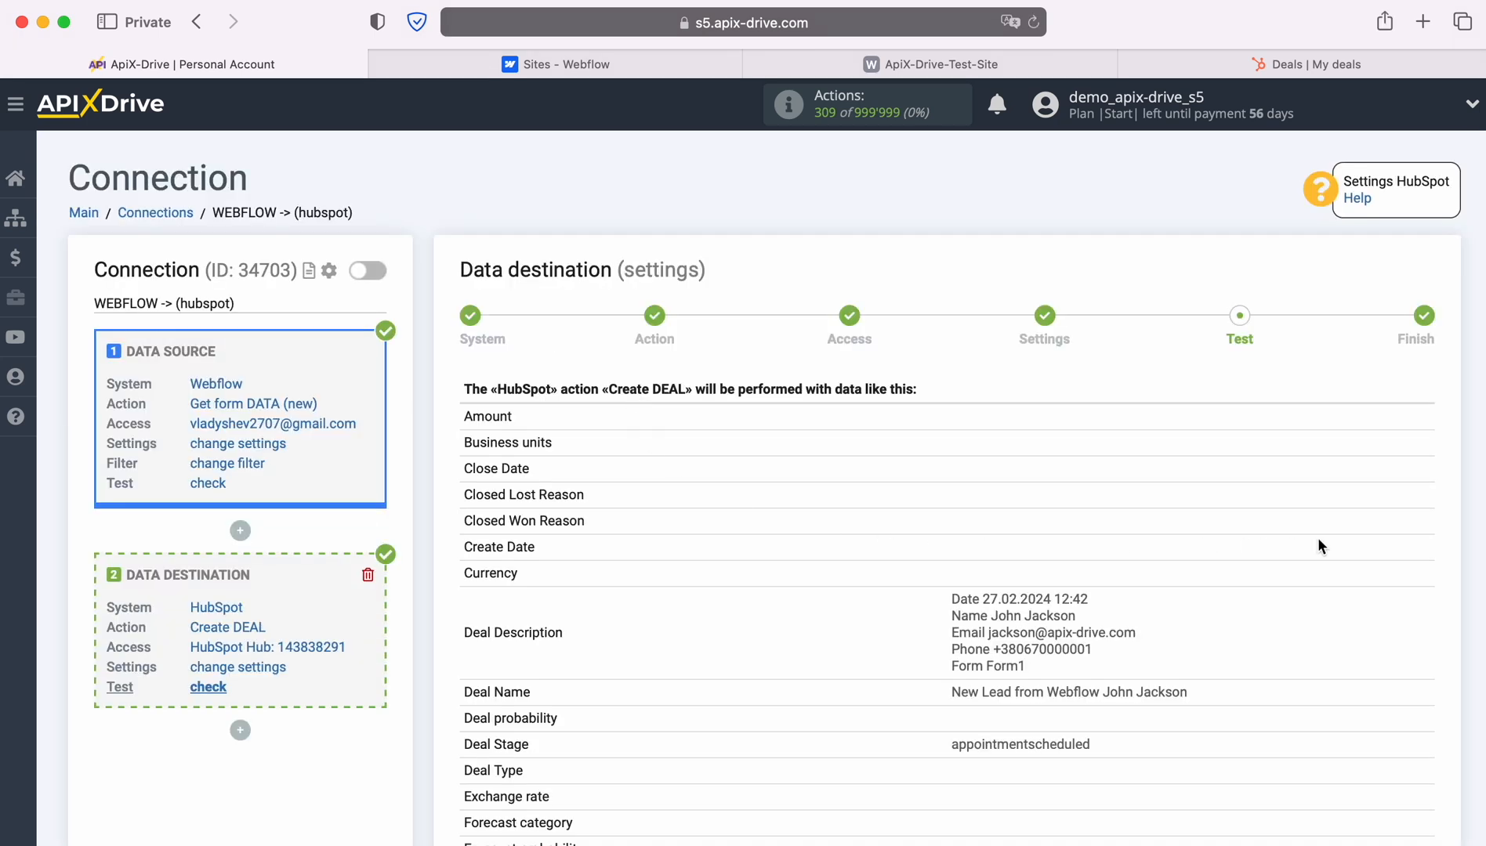
# Send the test deal data to HubSpot, then view the HubSpot Deals list.
pyautogui.scroll(-5, 1318, 546)
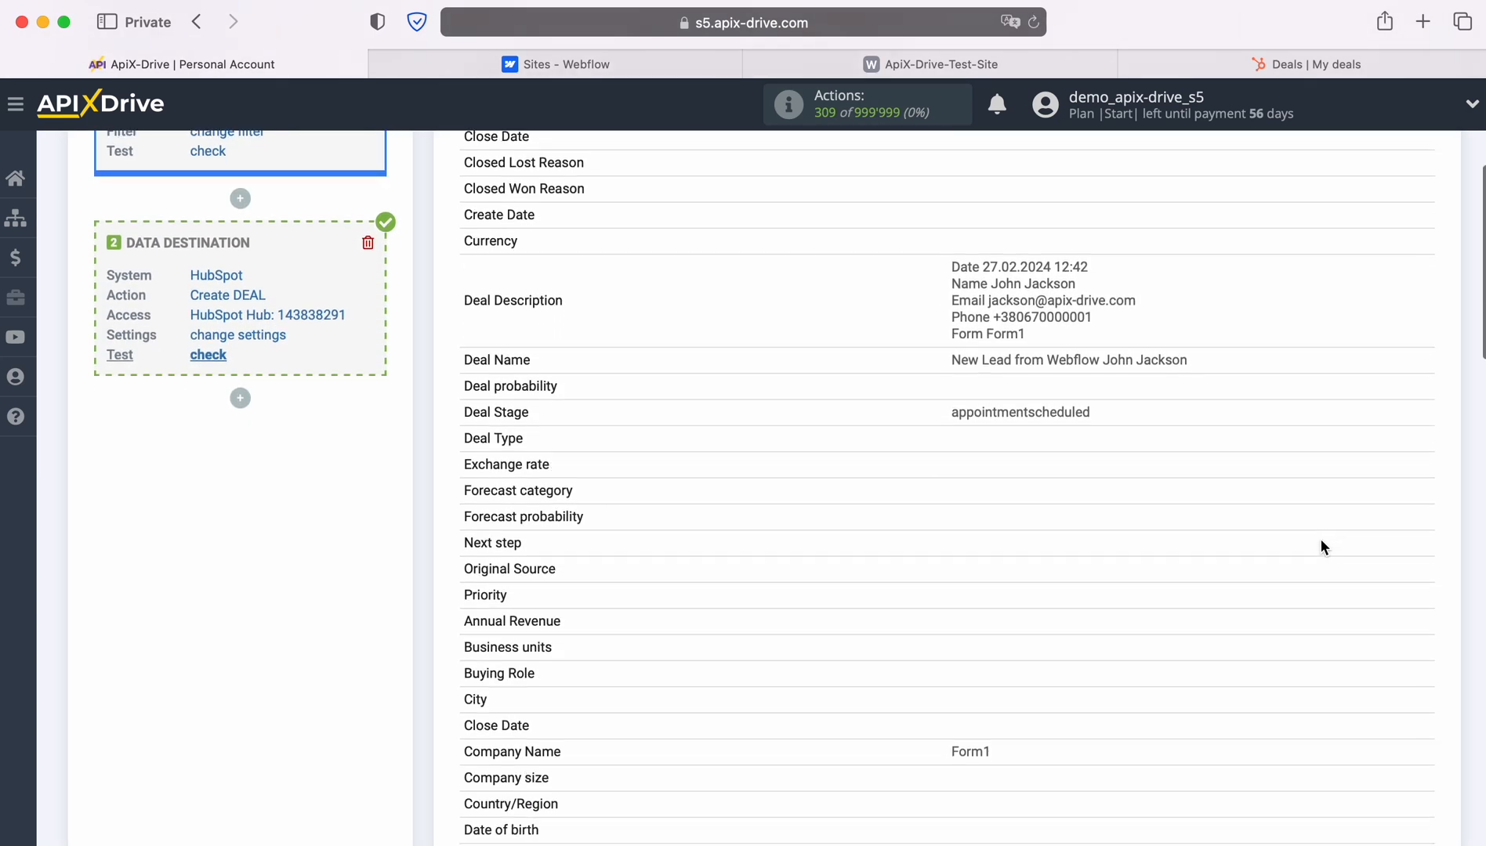
pyautogui.scroll(-3, 1321, 546)
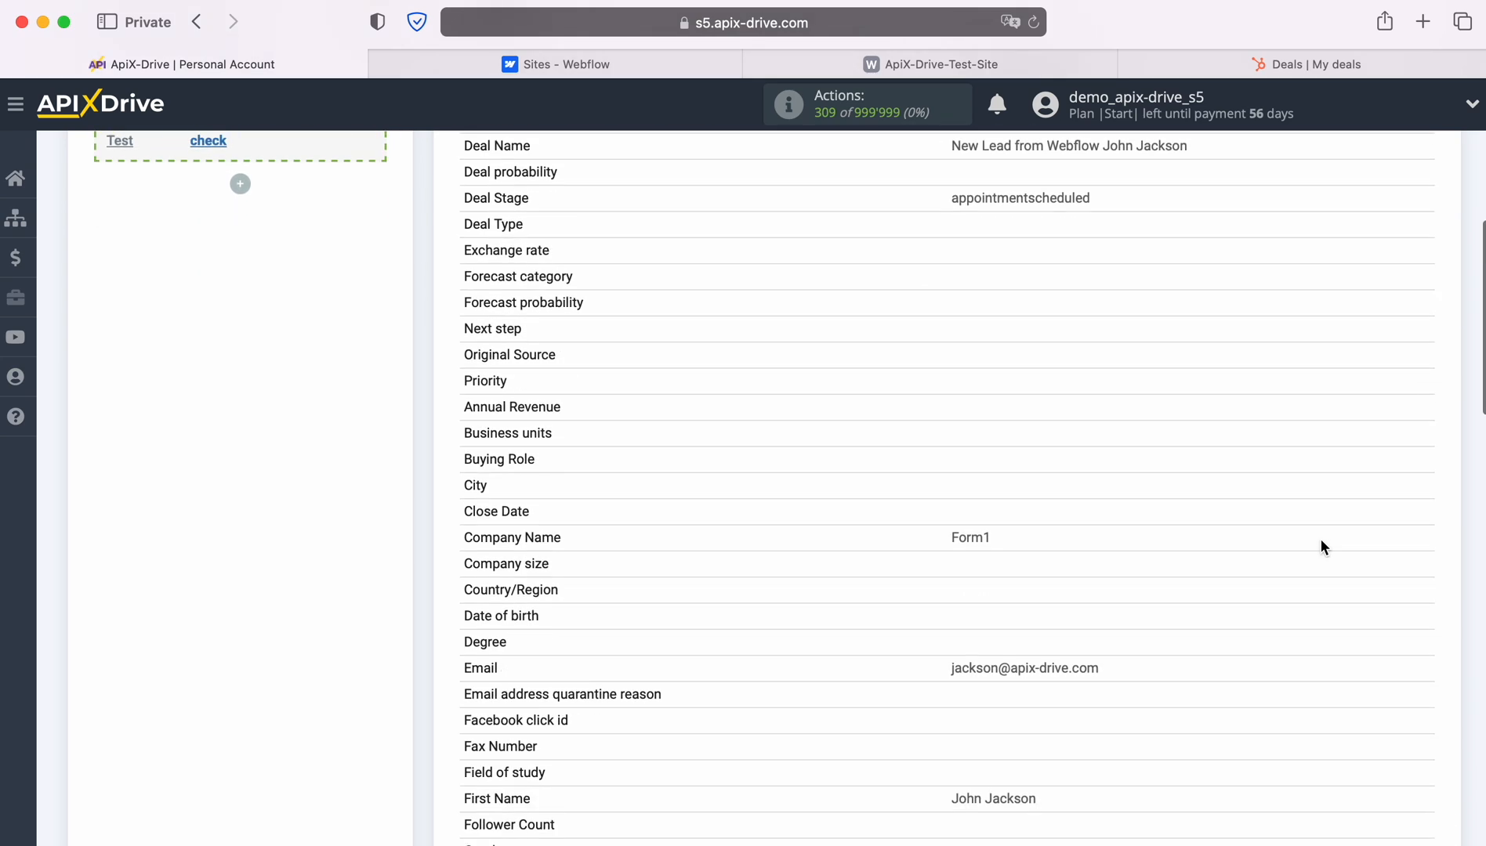
pyautogui.scroll(-7, 1321, 542)
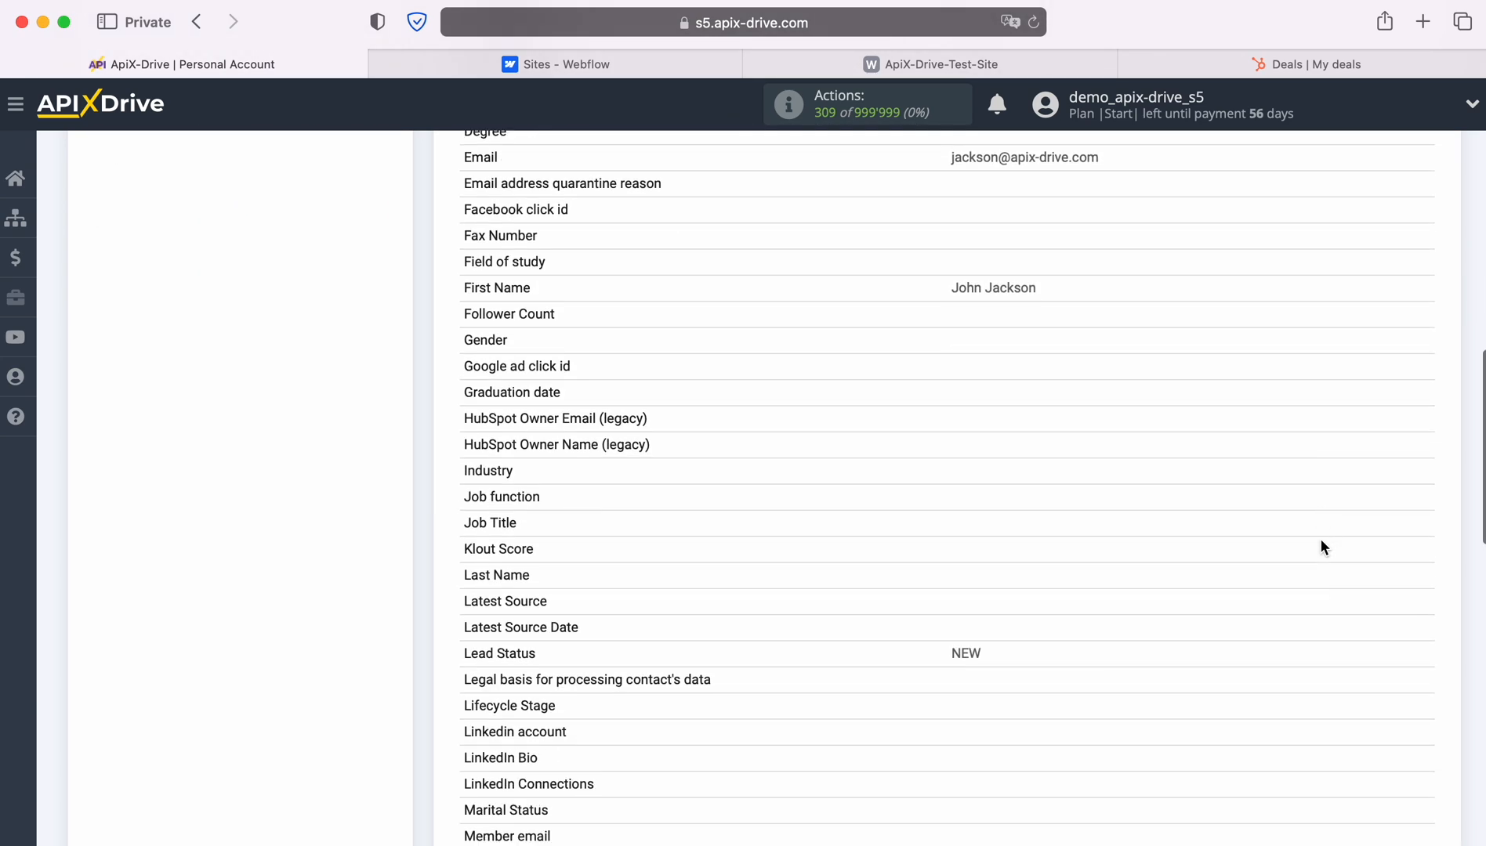
pyautogui.scroll(-8, 1321, 542)
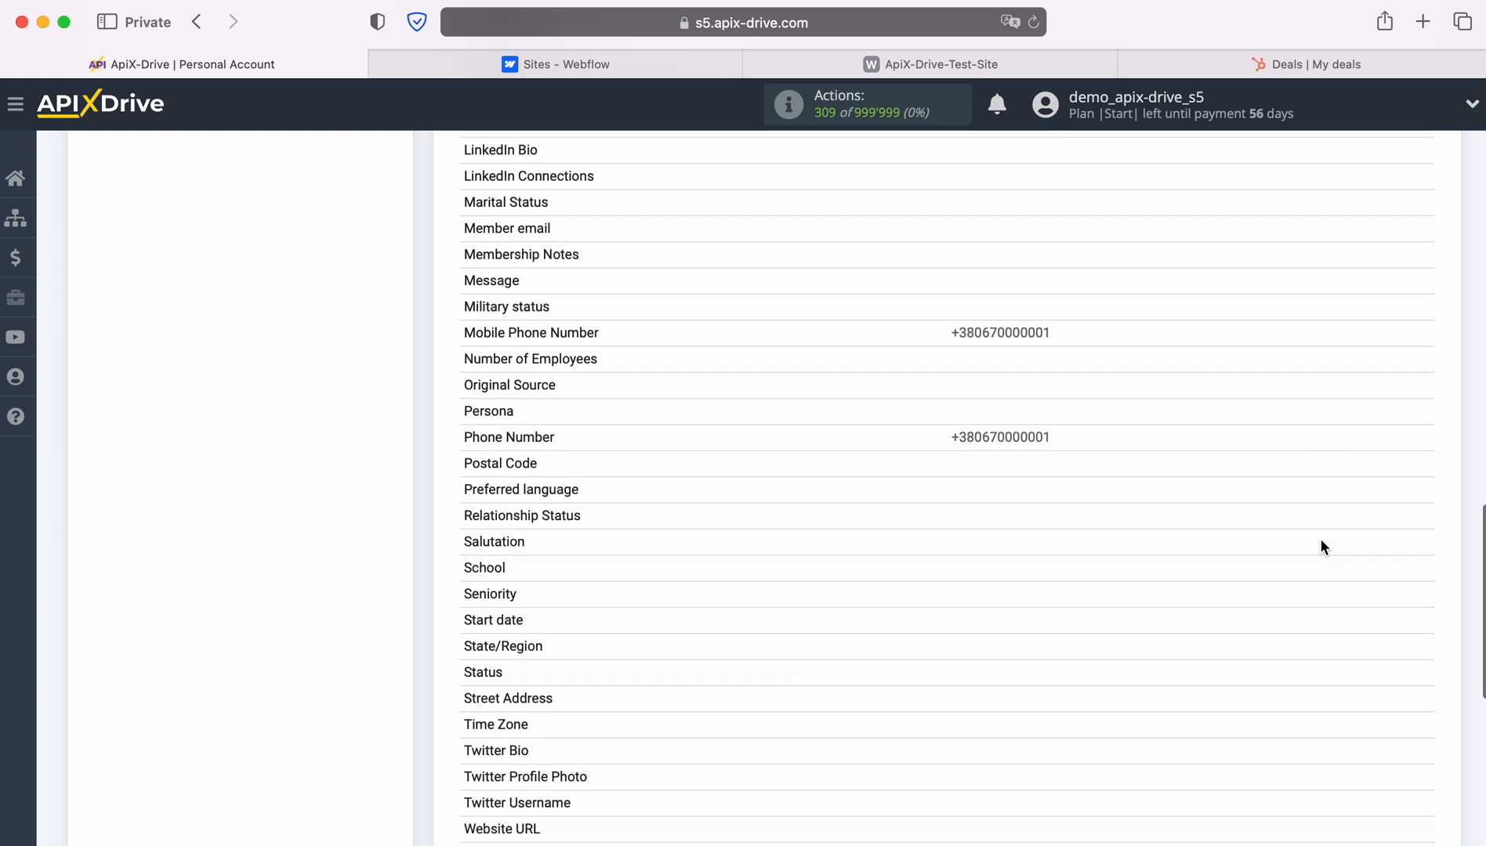
pyautogui.scroll(-3, 1321, 546)
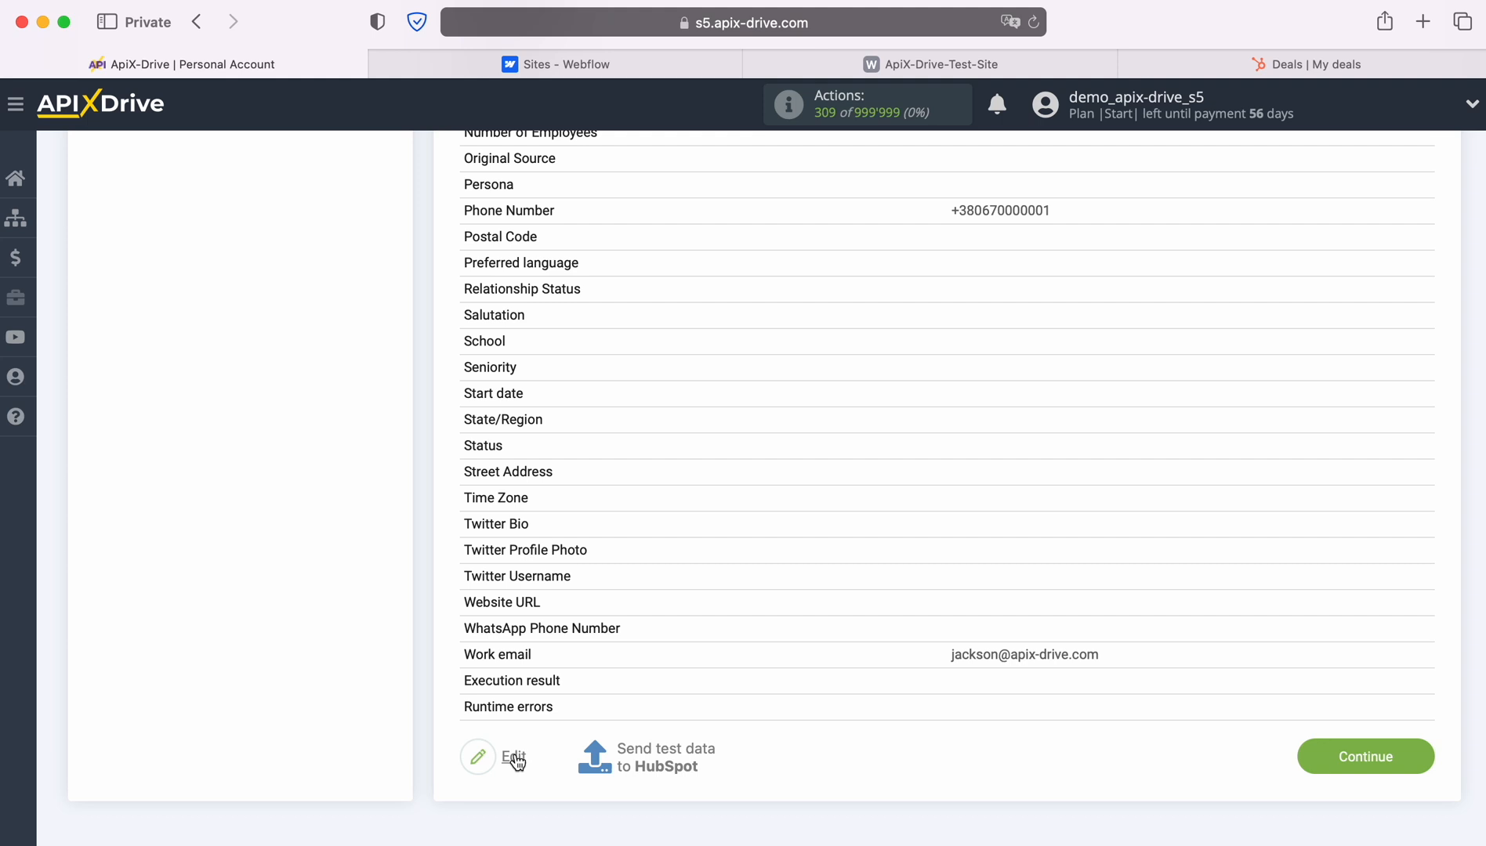
pyautogui.click(665, 755)
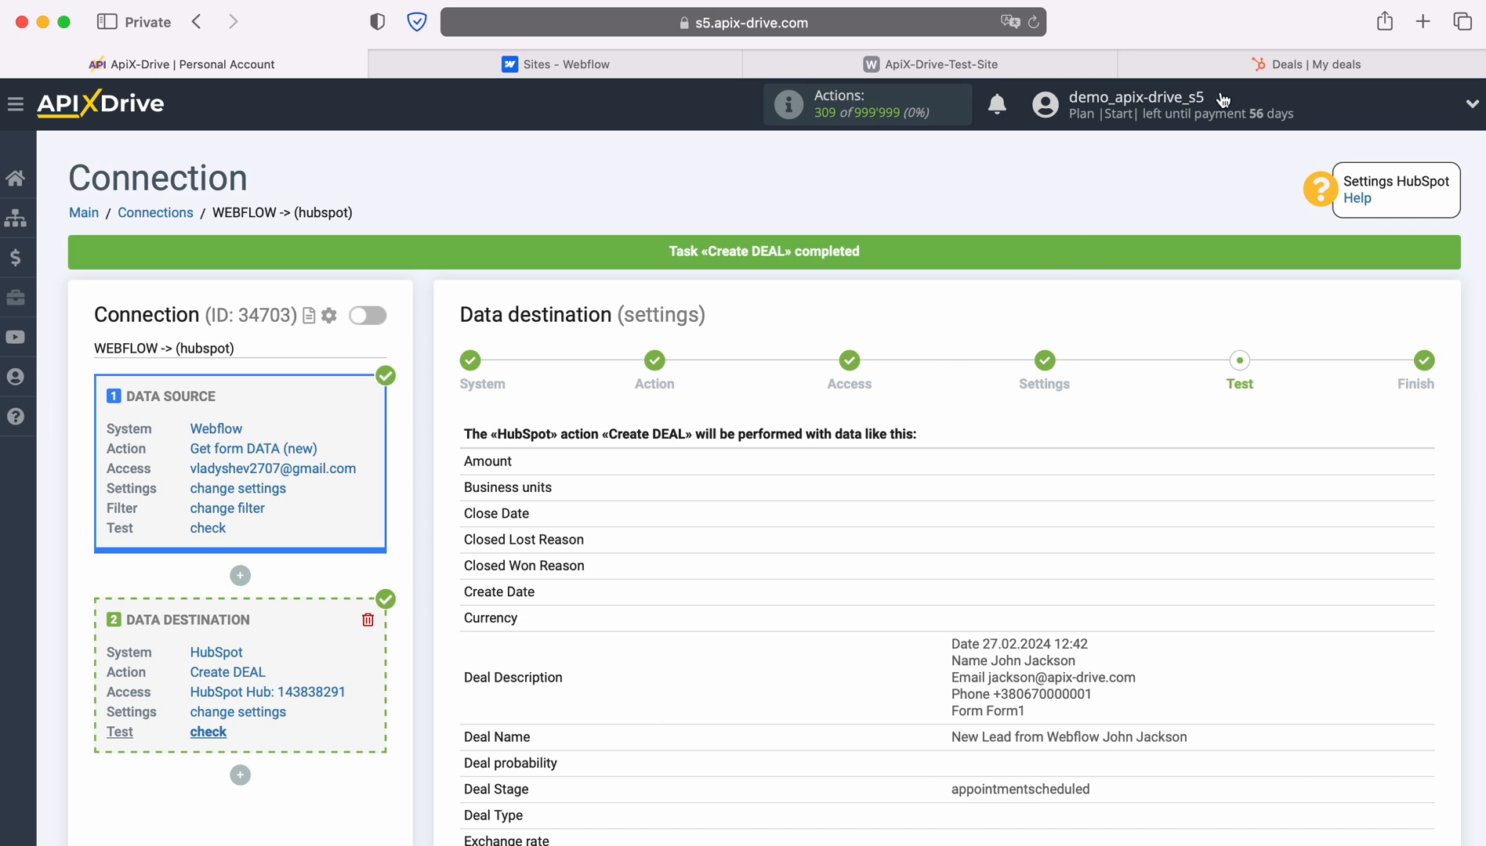
pyautogui.click(1262, 70)
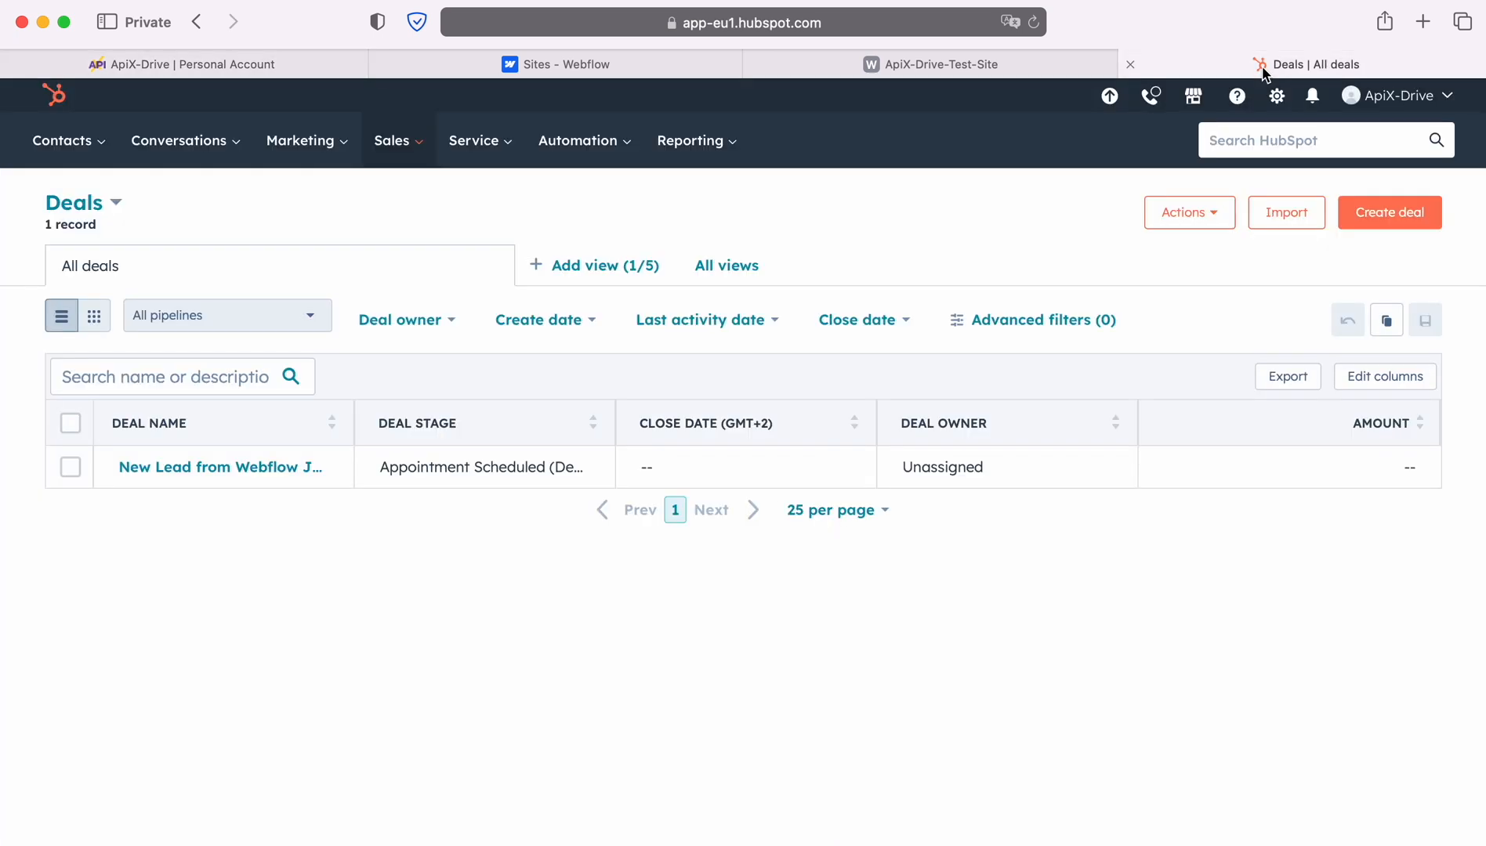
# Check the new Webflow lead deal record in HubSpot, then return to the ApiX-Drive connection.
pyautogui.click(203, 467)
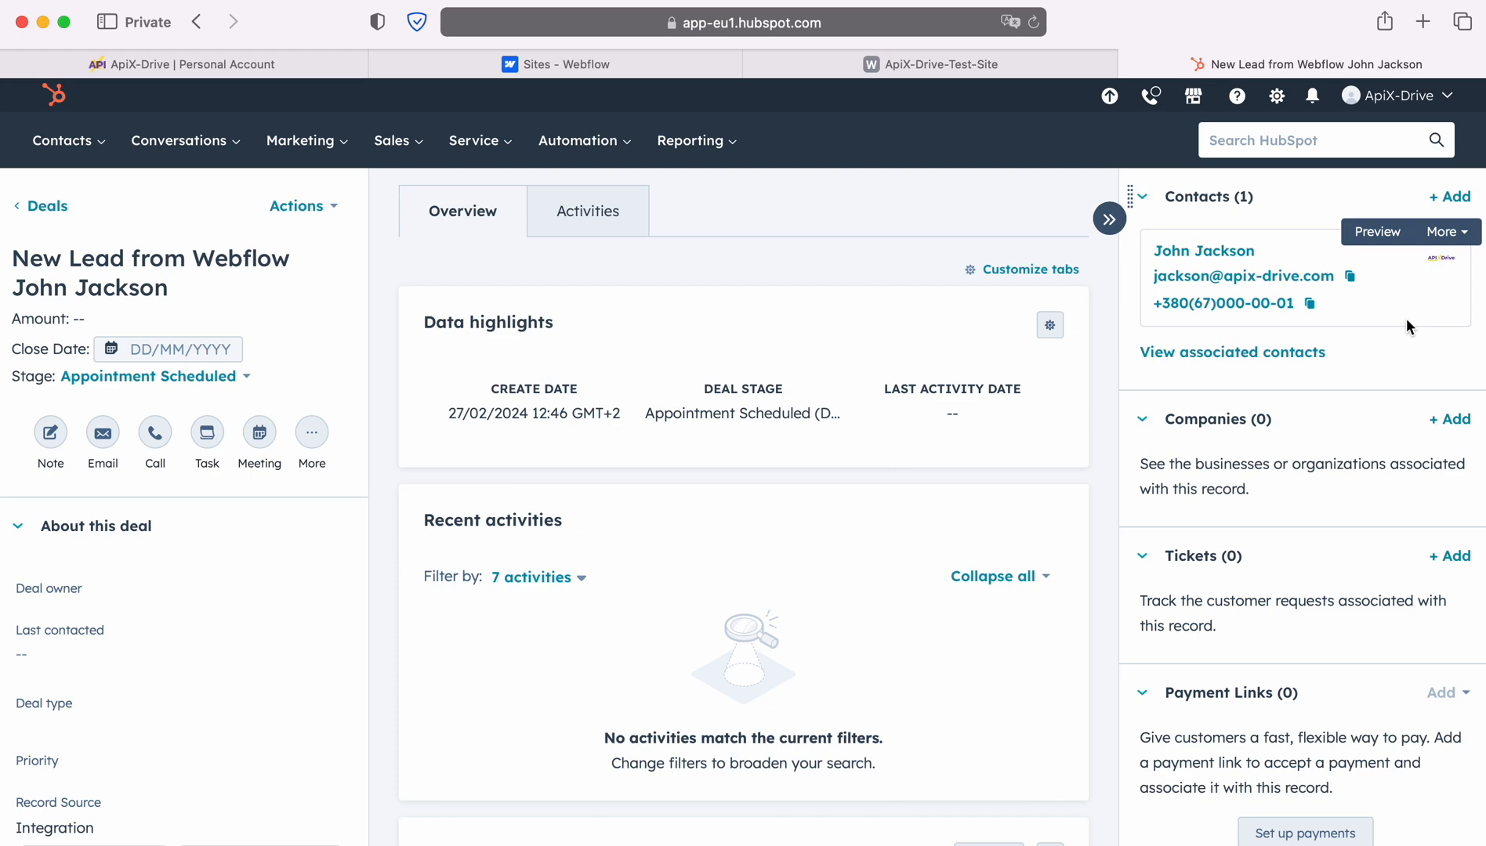
pyautogui.click(173, 67)
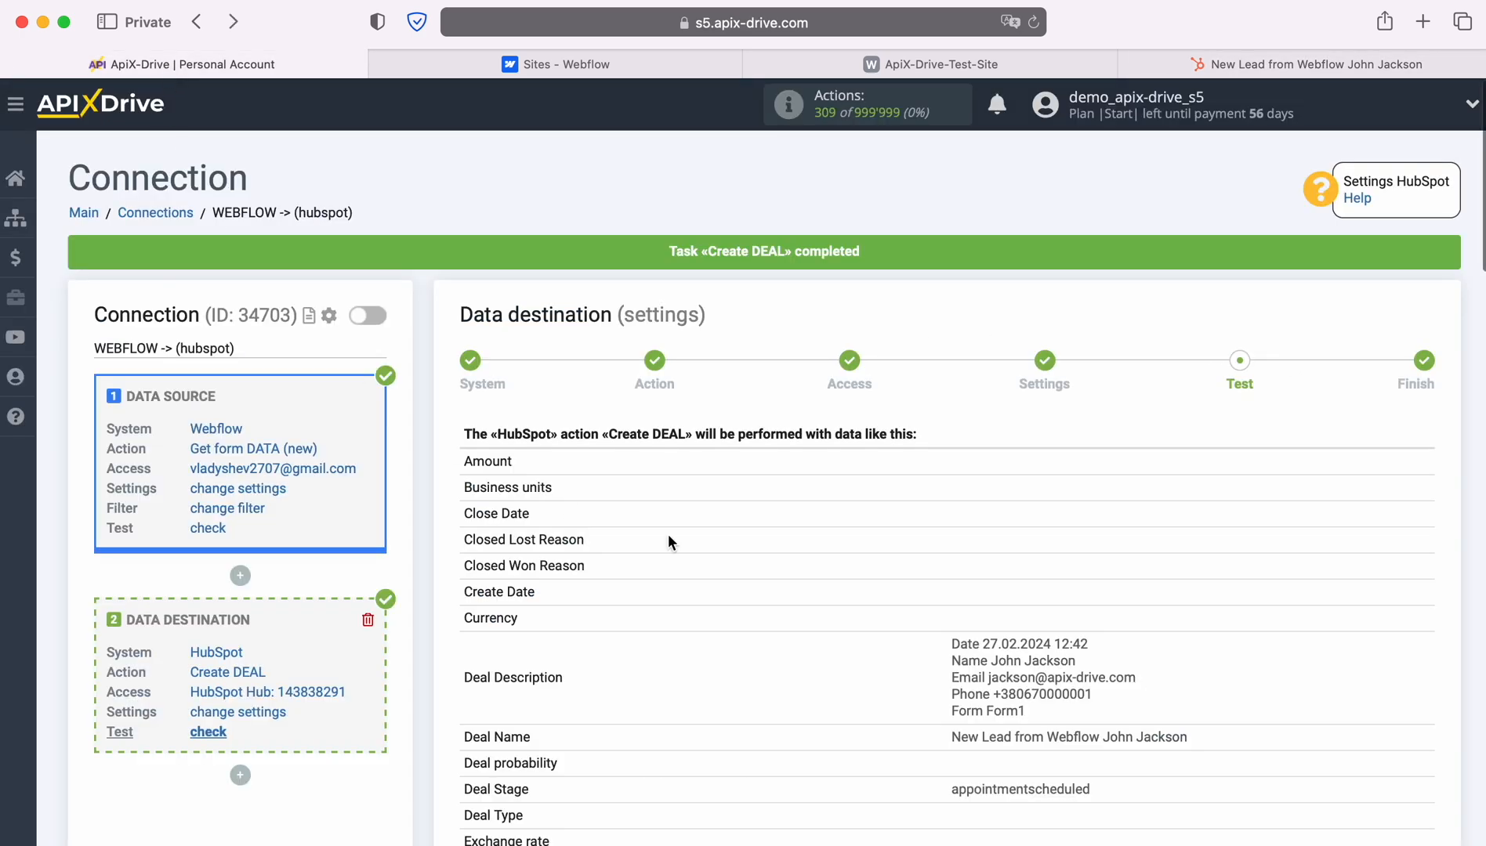
# Finish the HubSpot destination setup and enable auto-update for the connection.
pyautogui.scroll(-15, 1332, 580)
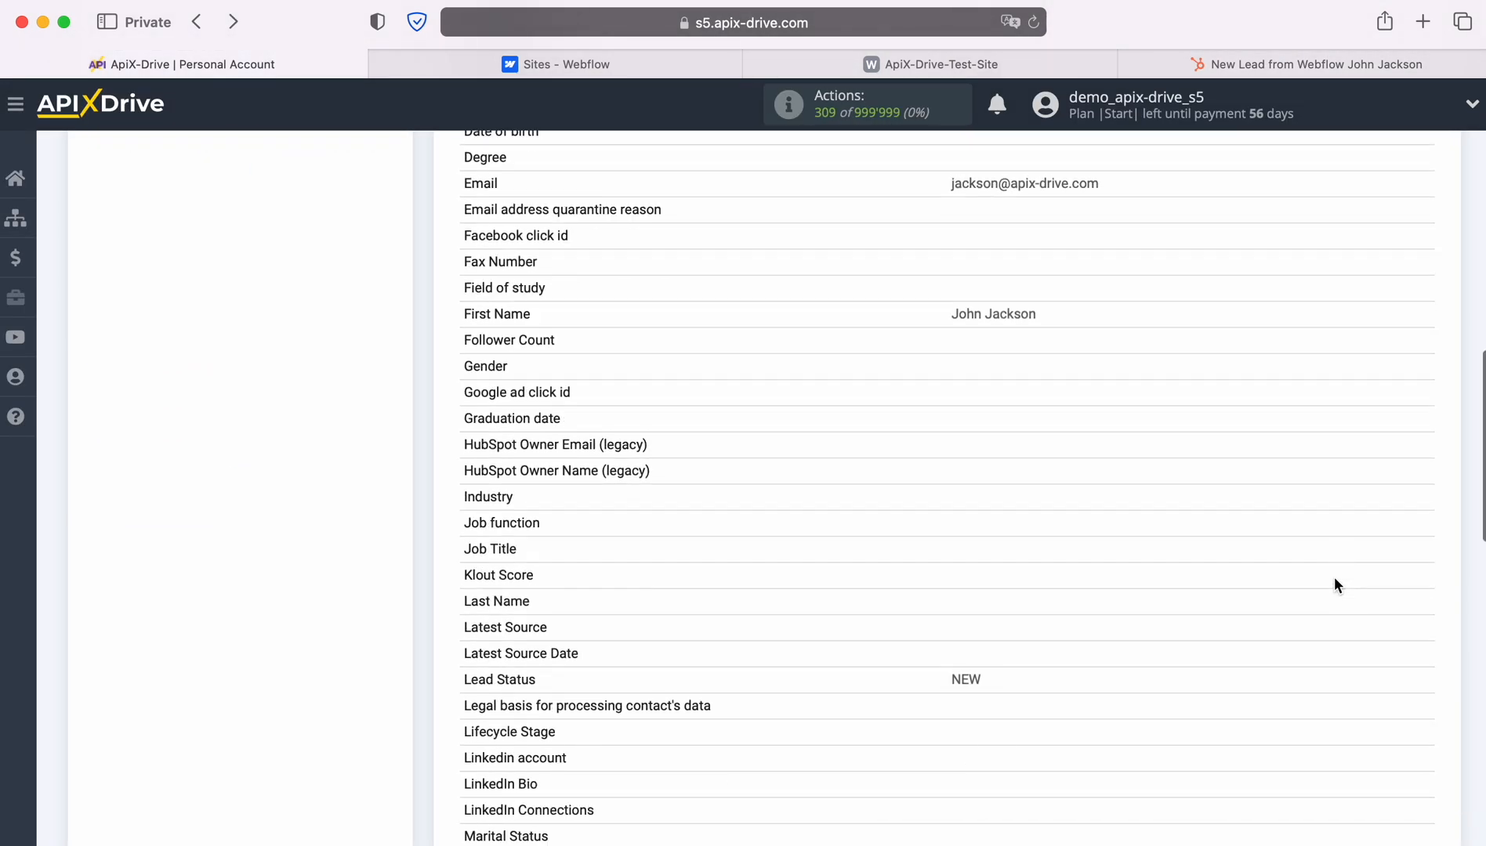
pyautogui.scroll(-15, 1334, 585)
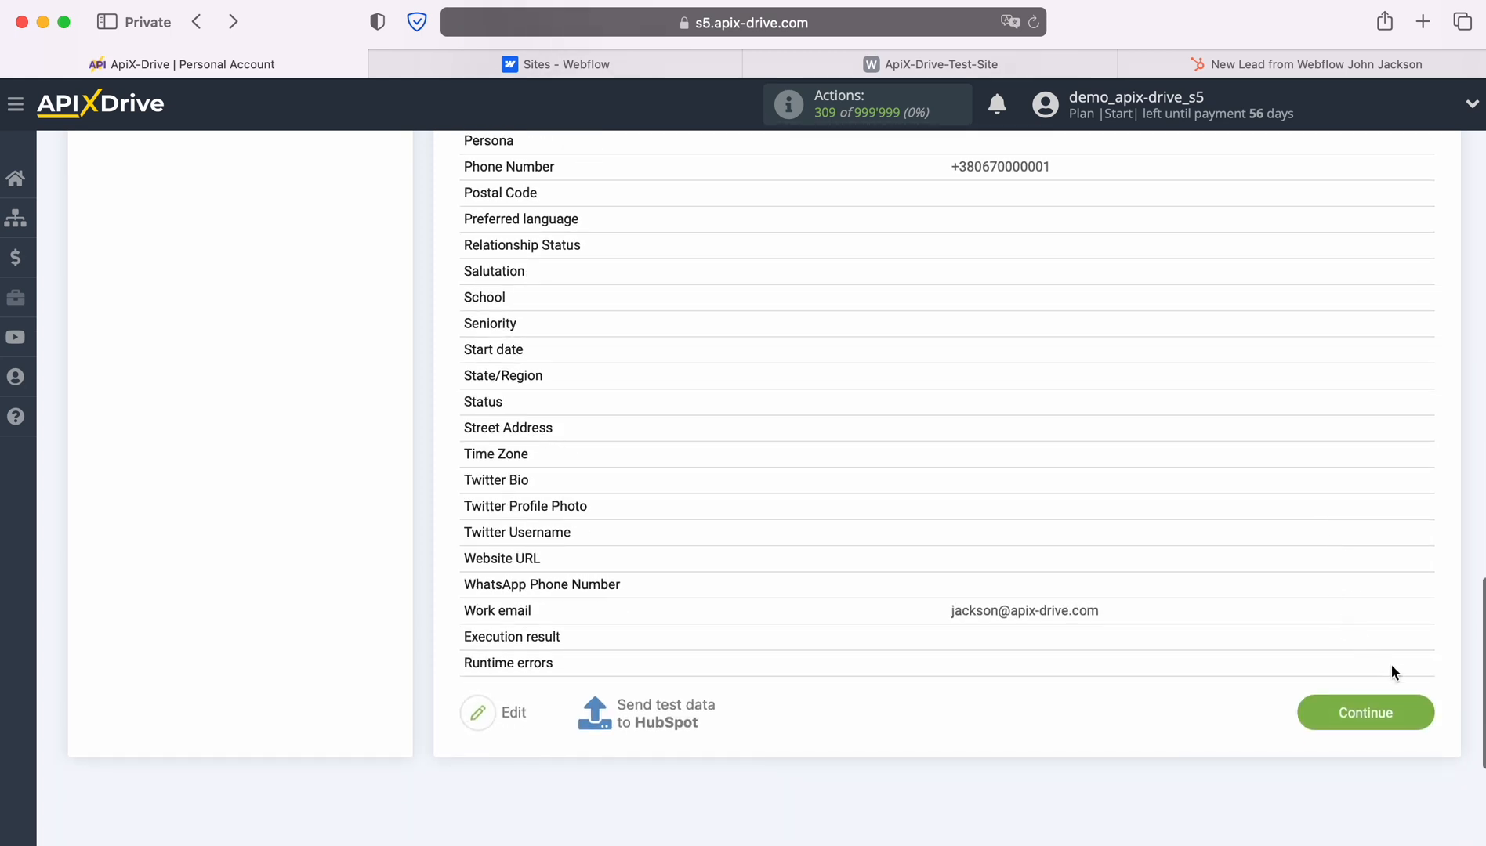
pyautogui.click(1422, 709)
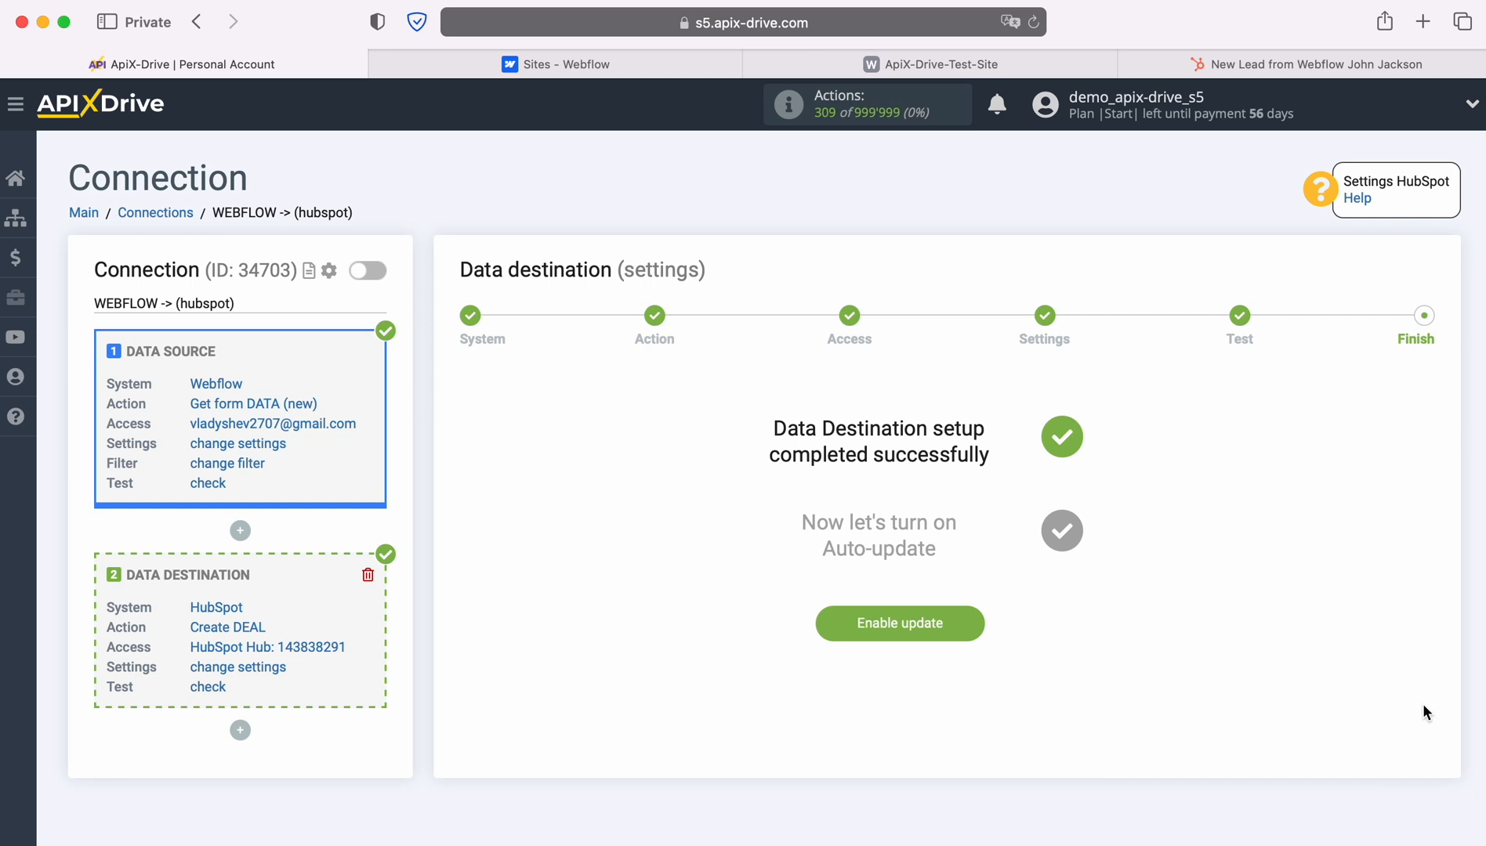
pyautogui.click(974, 625)
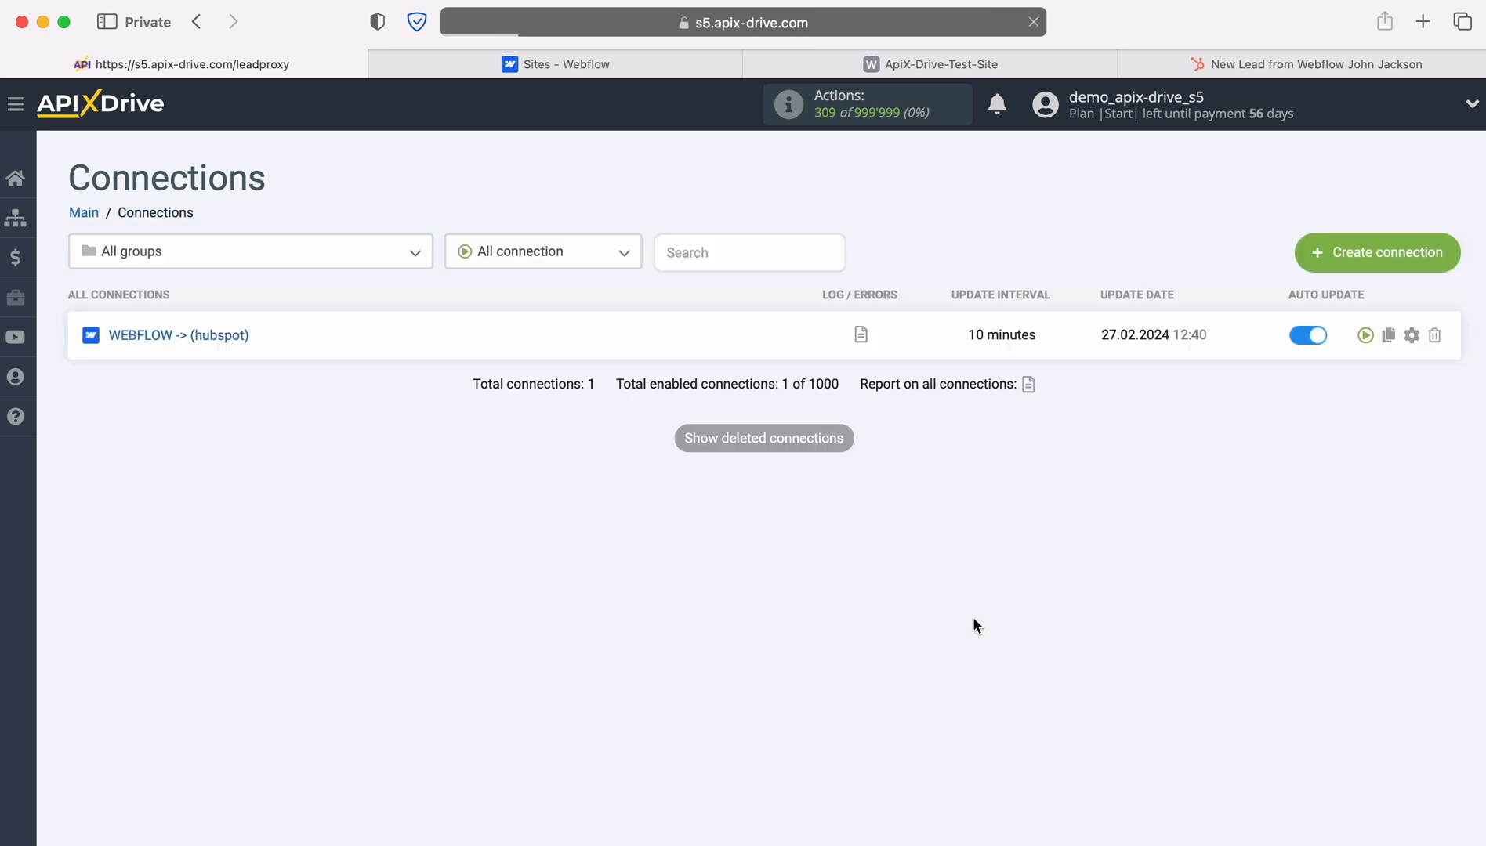
# Set the connection's update interval to 5 minutes and save.
pyautogui.click(1413, 336)
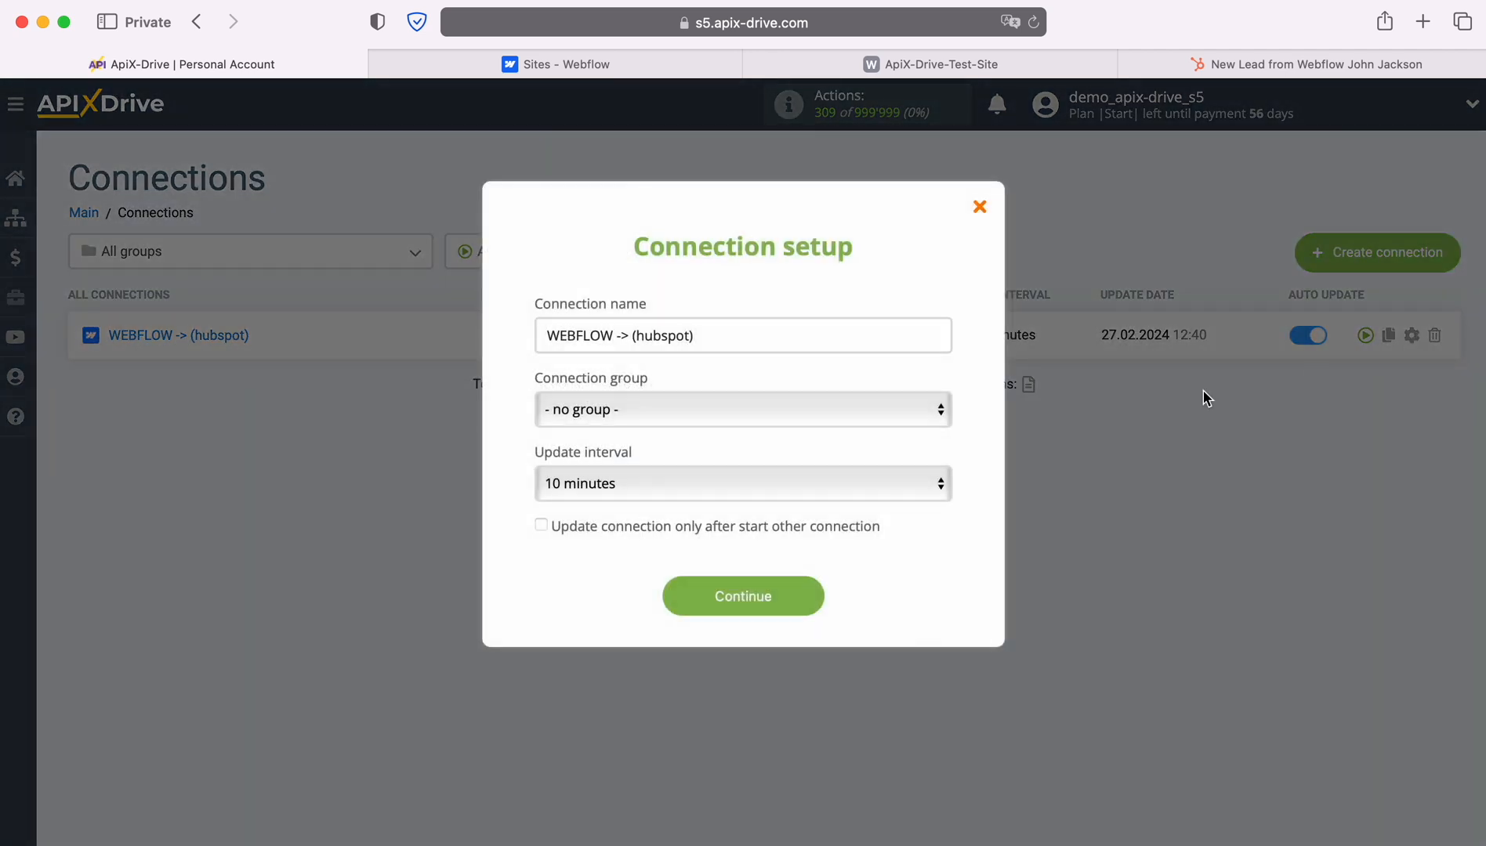
pyautogui.click(922, 484)
pyautogui.click(862, 452)
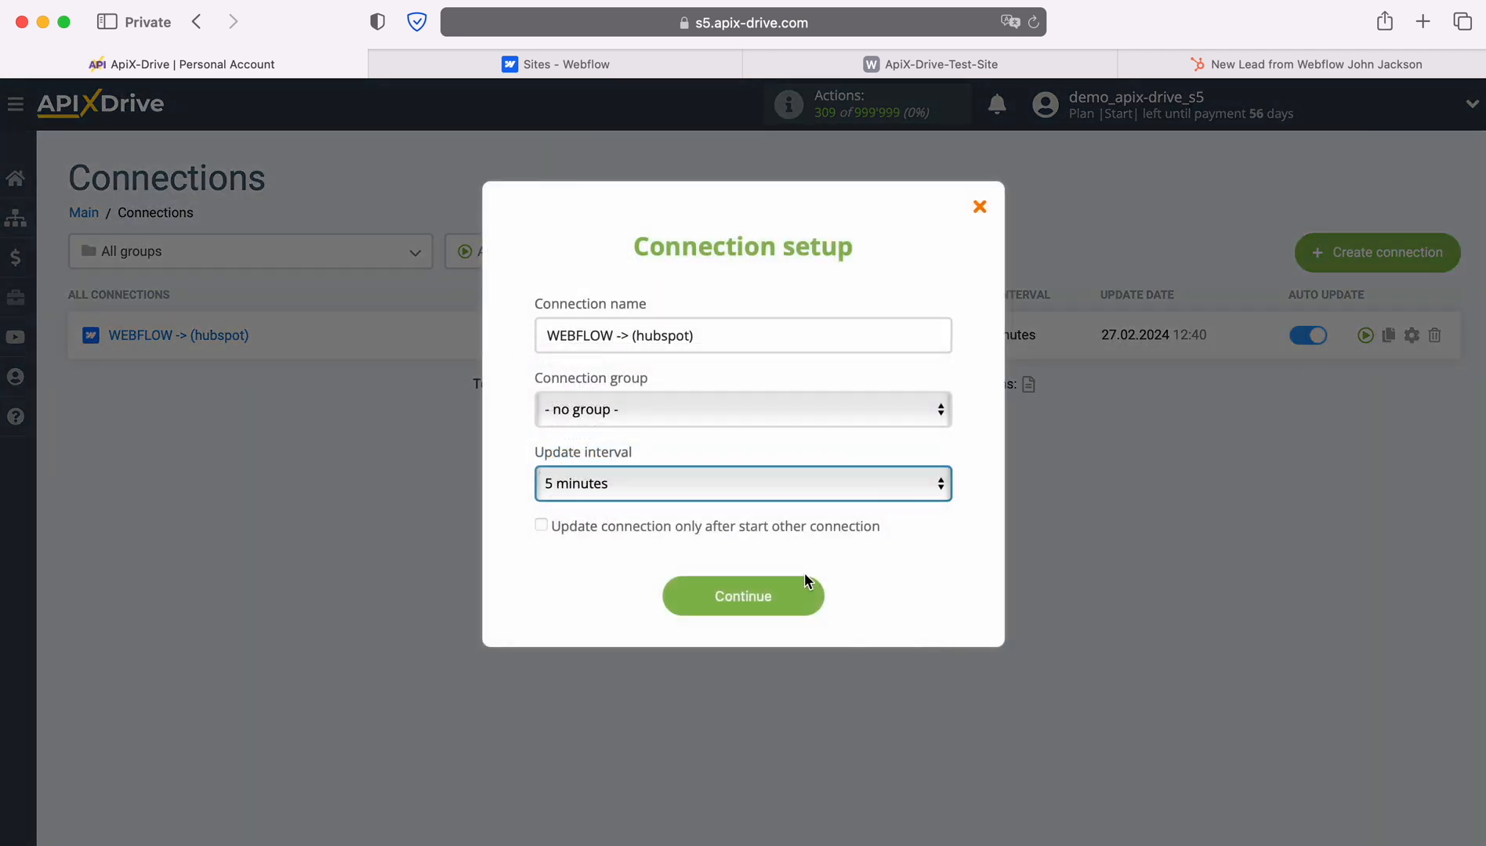
pyautogui.click(805, 581)
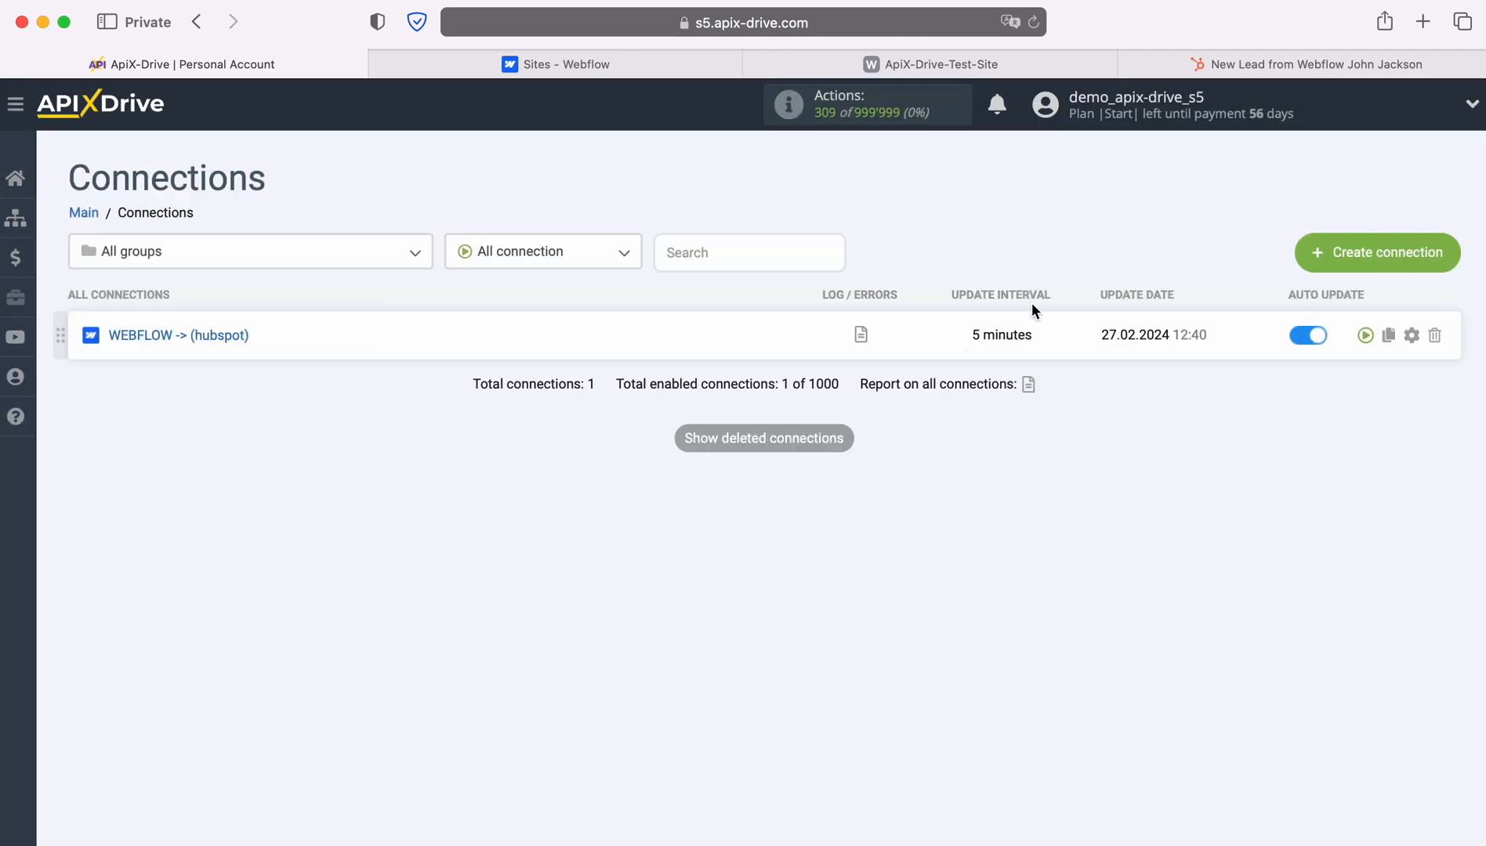